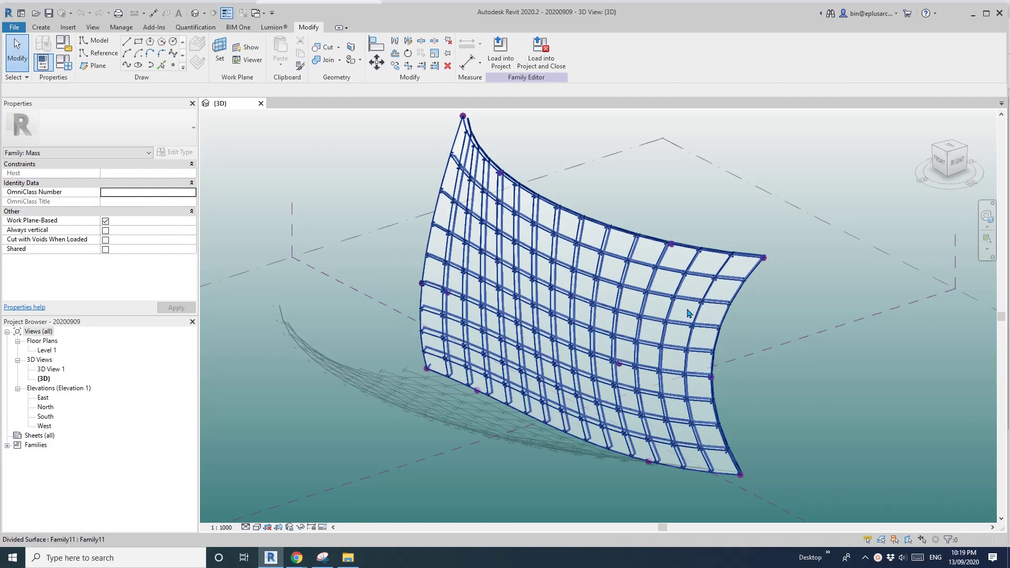
{"action": "scroll", "coordinate": [604, 339], "scroll_direction": "up", "scroll_amount": 4}
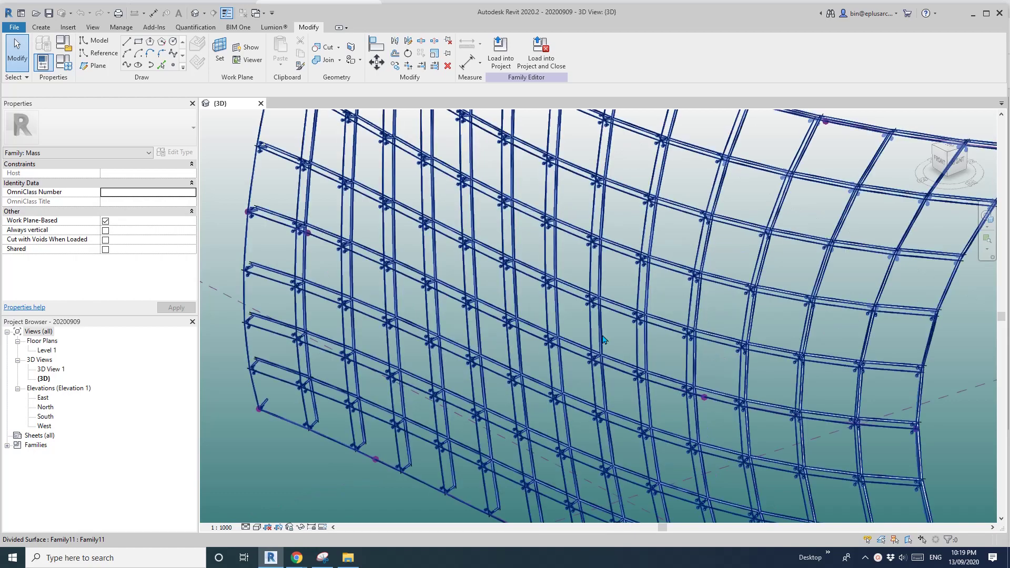
{"action": "scroll", "coordinate": [594, 318], "scroll_direction": "down", "scroll_amount": 4}
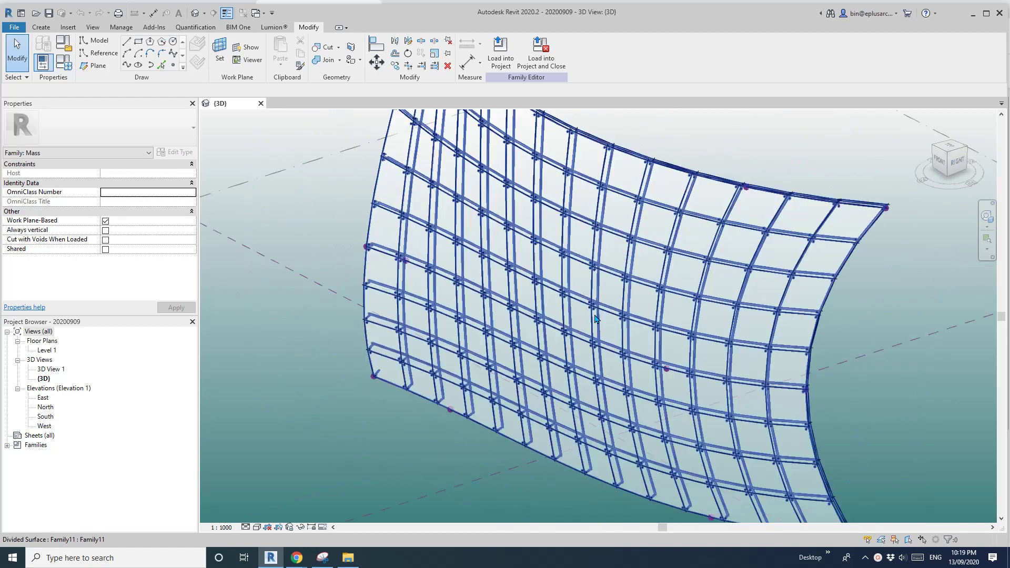
{"action": "scroll", "coordinate": [594, 318], "scroll_direction": "down", "scroll_amount": 3}
{"action": "middle_click_drag", "start_coordinate": [537, 314], "coordinate": [539, 346]}
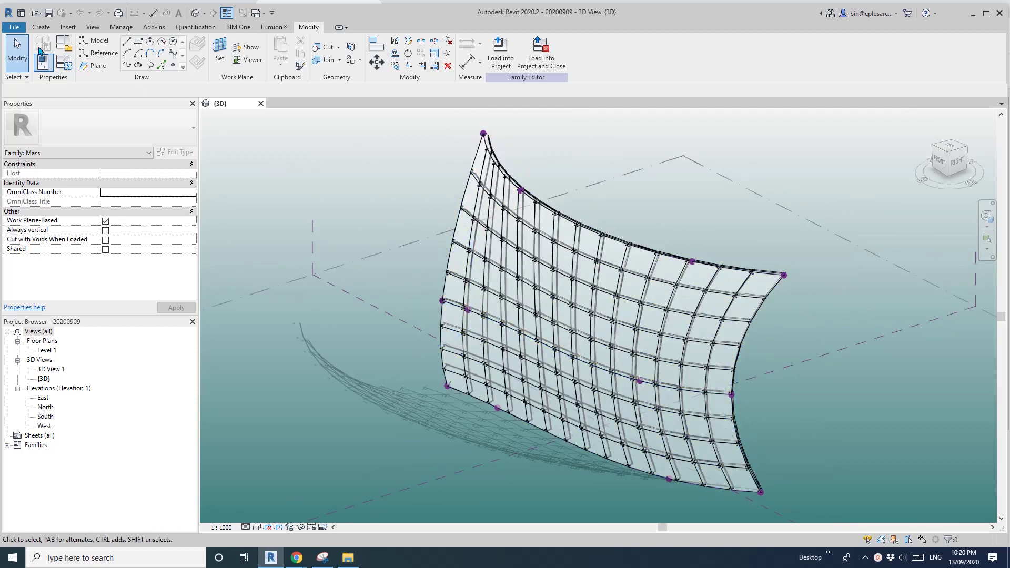
Create a new project based on the Architectural Template.
{"action": "left_click", "coordinate": [15, 27]}
{"action": "mouse_move", "coordinate": [74, 67]}
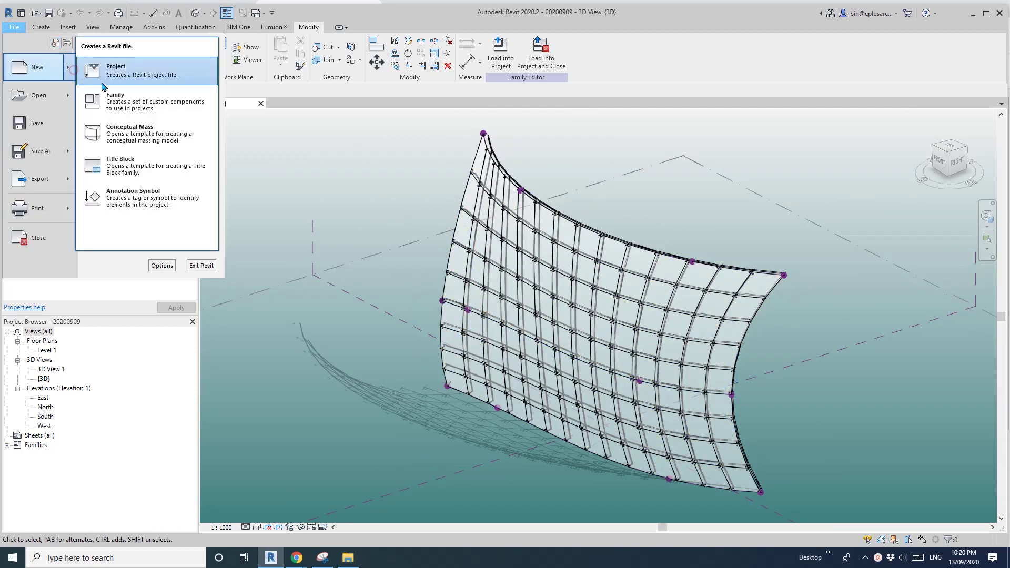
{"action": "left_click", "coordinate": [121, 71]}
{"action": "left_click", "coordinate": [244, 217]}
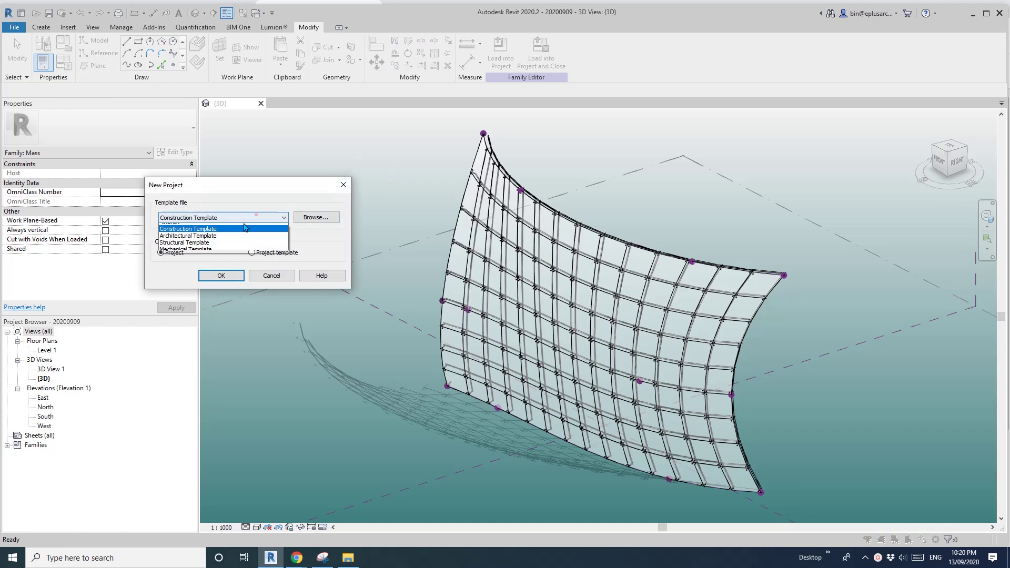
{"action": "left_click", "coordinate": [188, 236]}
{"action": "left_click", "coordinate": [220, 275]}
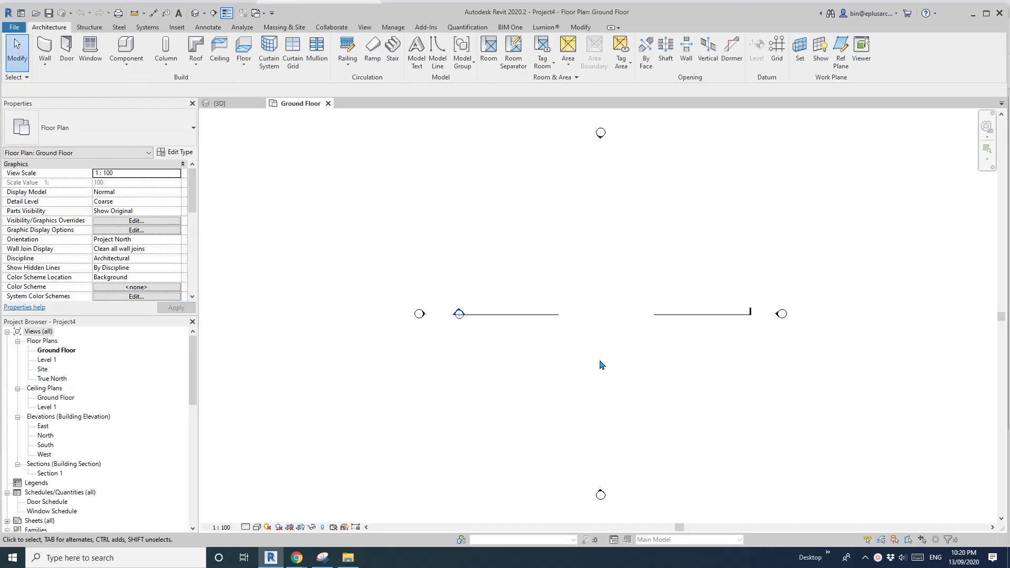
Start an in-place model in the Mass category and accept its default name.
{"action": "middle_click_drag", "start_coordinate": [602, 364], "coordinate": [561, 372]}
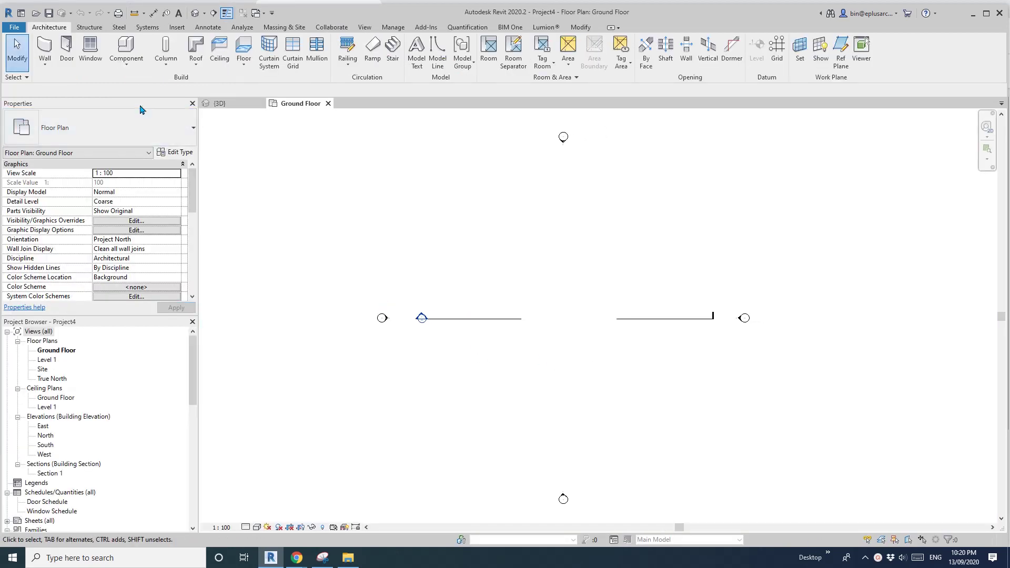
{"action": "left_click", "coordinate": [126, 63]}
{"action": "left_click", "coordinate": [138, 110]}
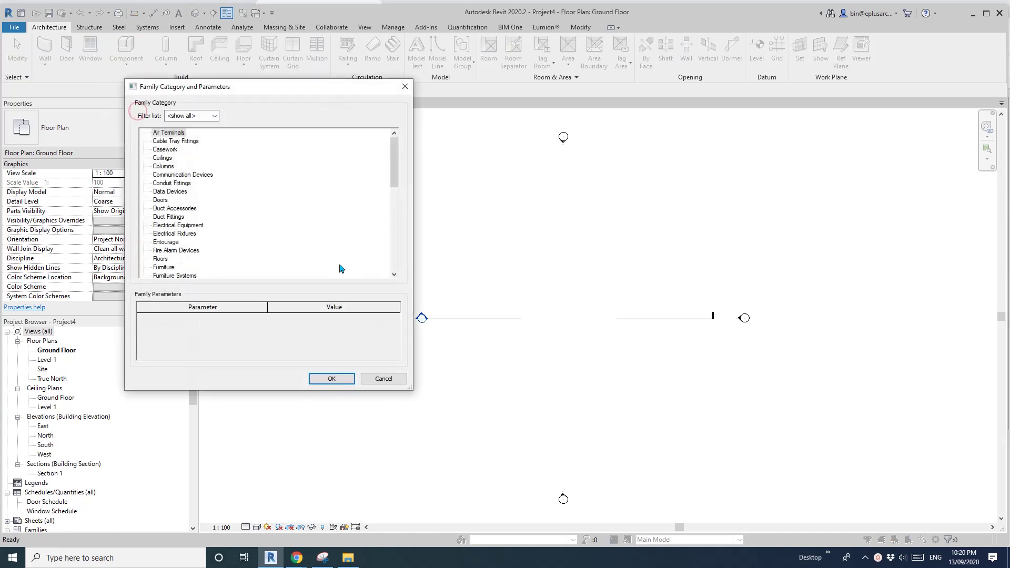
{"action": "key", "text": "m"}
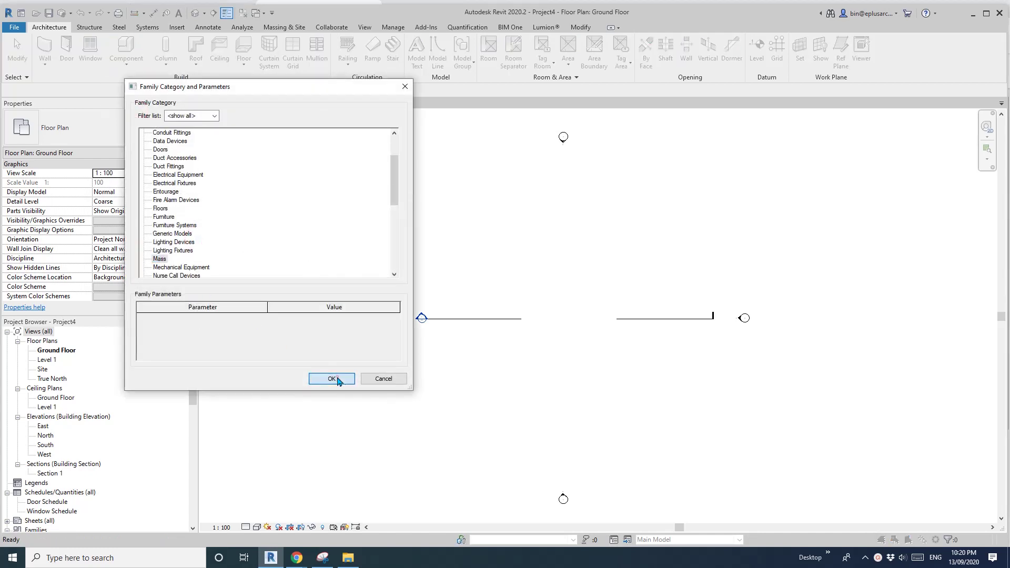
{"action": "left_click", "coordinate": [337, 379]}
{"action": "left_click", "coordinate": [347, 318]}
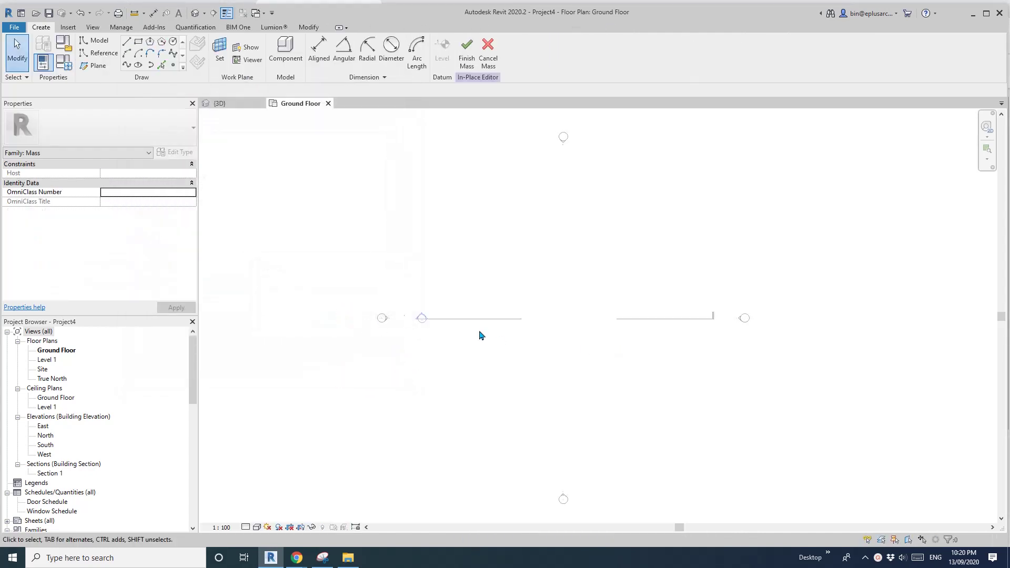
Draw a wavy four-point reference spline on the Ground Floor work plane, running across the south part of the plan.
{"action": "left_click", "coordinate": [93, 54]}
{"action": "left_click", "coordinate": [126, 65]}
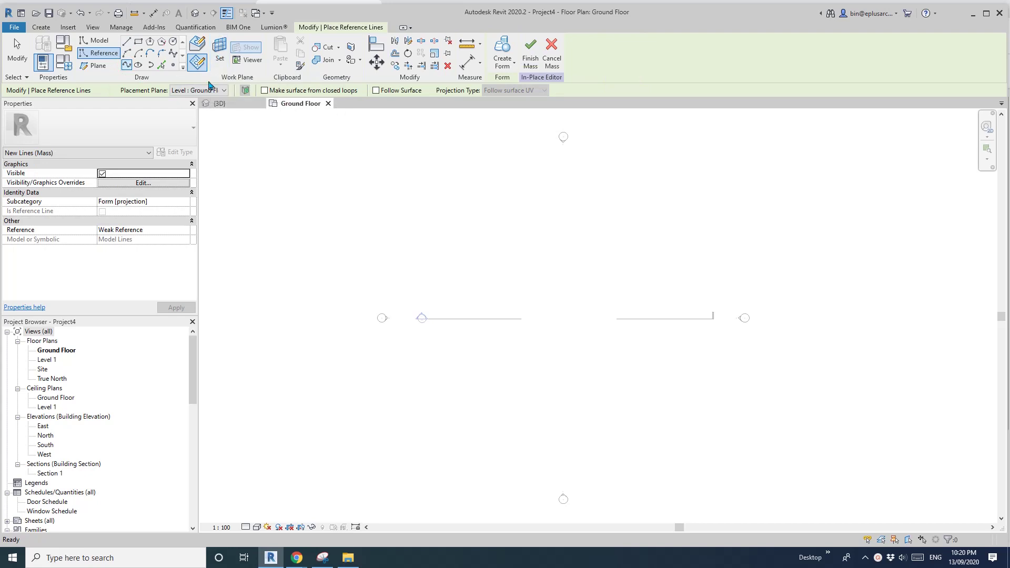
{"action": "left_click", "coordinate": [217, 61]}
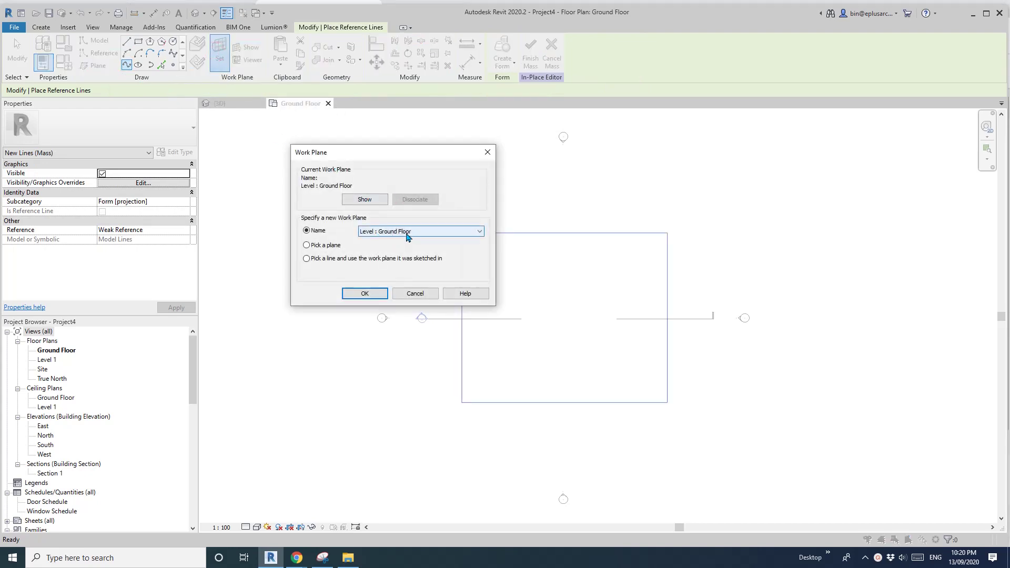
{"action": "left_click", "coordinate": [365, 293]}
{"action": "middle_click_drag", "start_coordinate": [579, 394], "coordinate": [567, 395]}
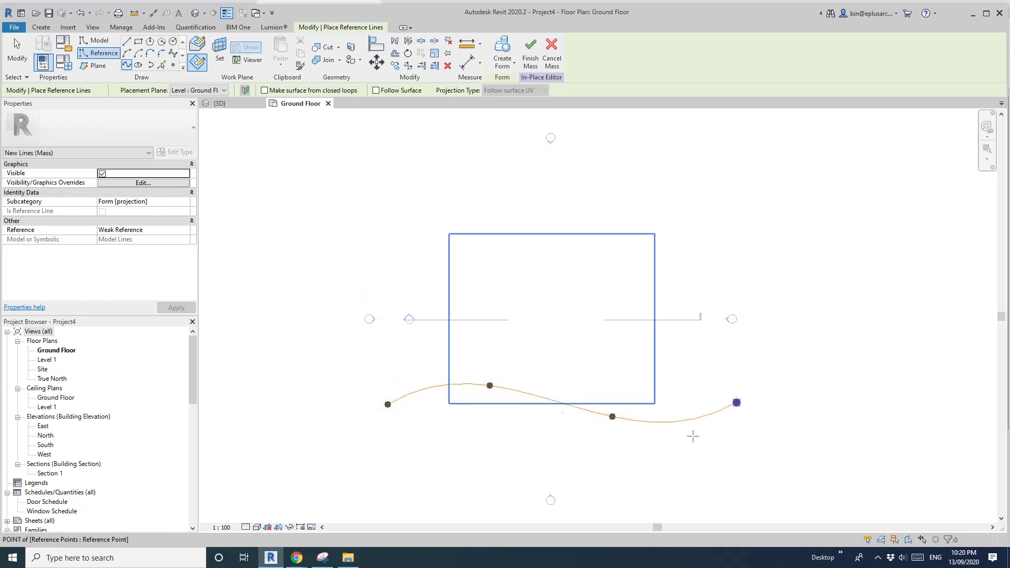
{"action": "key", "text": "Escape"}
{"action": "scroll", "coordinate": [472, 329], "scroll_direction": "down", "scroll_amount": 1}
{"action": "middle_click_drag", "start_coordinate": [472, 328], "coordinate": [450, 344]}
Place two reference points north of the spline, one beyond each end, and shift the west one slightly.
{"action": "left_click", "coordinate": [173, 65]}
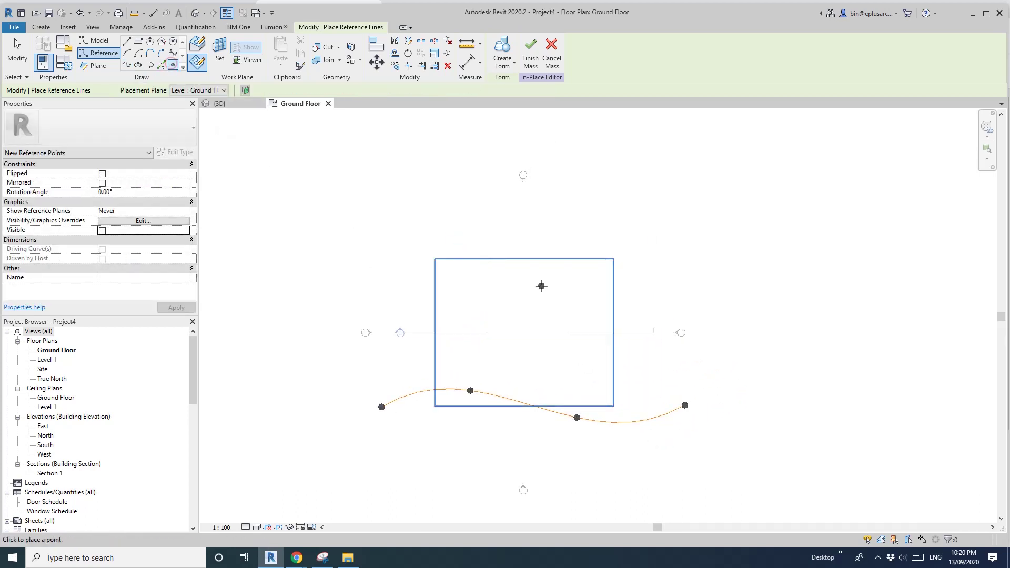
{"action": "scroll", "coordinate": [541, 295], "scroll_direction": "down", "scroll_amount": 1}
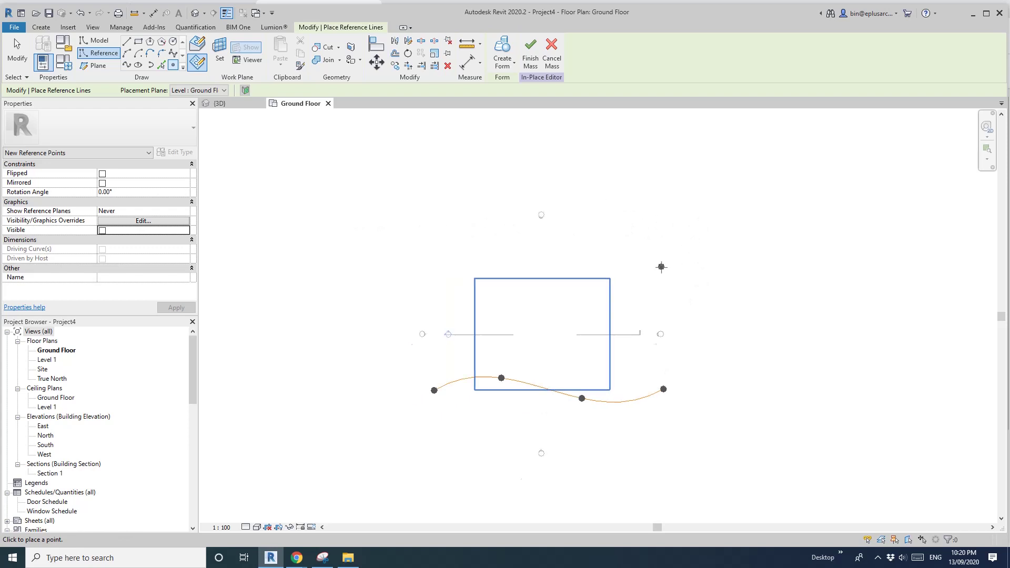
{"action": "scroll", "coordinate": [659, 284], "scroll_direction": "down", "scroll_amount": 1}
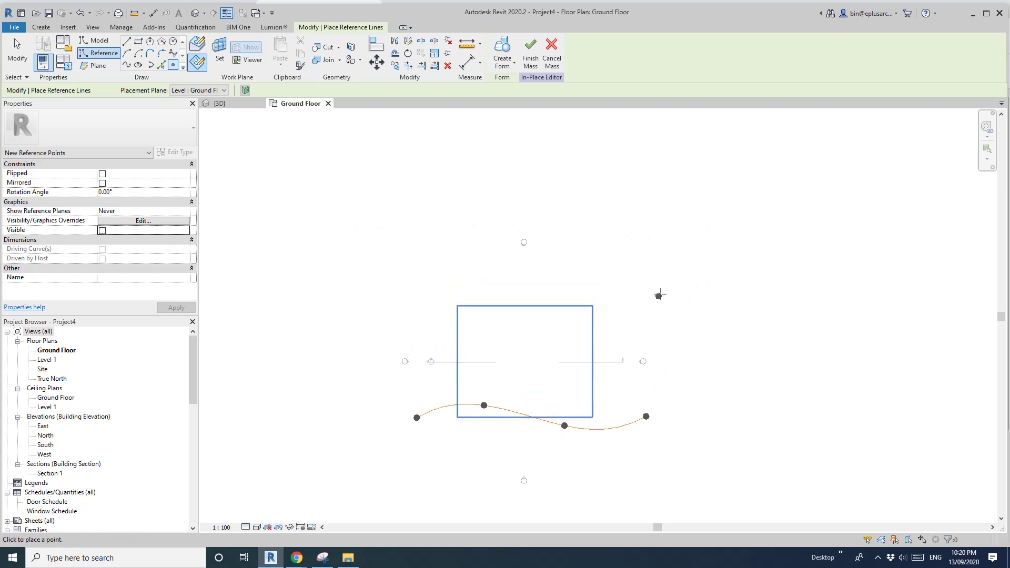
{"action": "left_click", "coordinate": [381, 284]}
{"action": "key", "text": "Escape"}
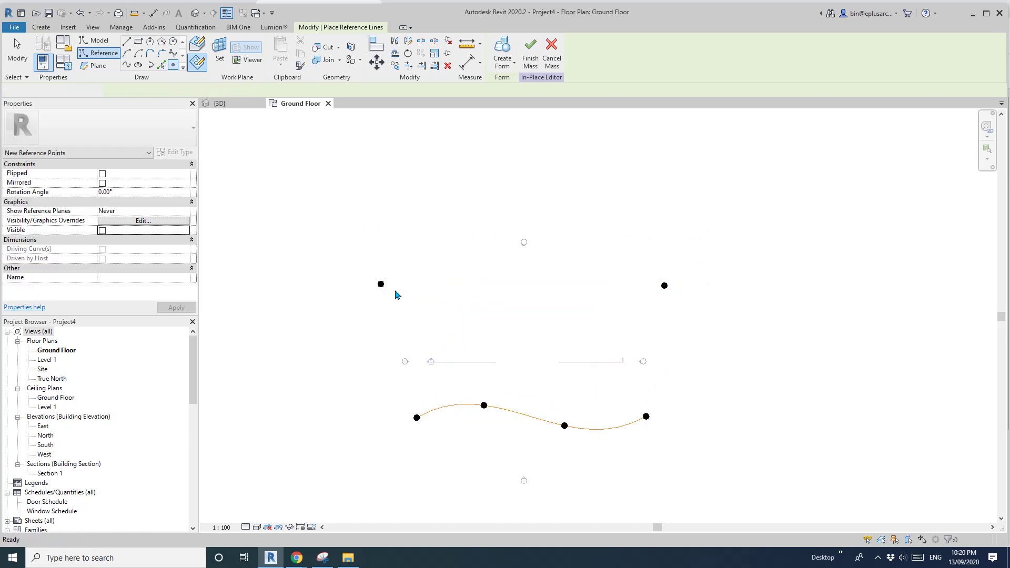
{"action": "mouse_move", "coordinate": [383, 285]}
{"action": "left_mouse_down"}
{"action": "mouse_move", "coordinate": [427, 274]}
{"action": "mouse_move", "coordinate": [410, 267]}
{"action": "mouse_move", "coordinate": [391, 280]}
{"action": "left_mouse_up"}
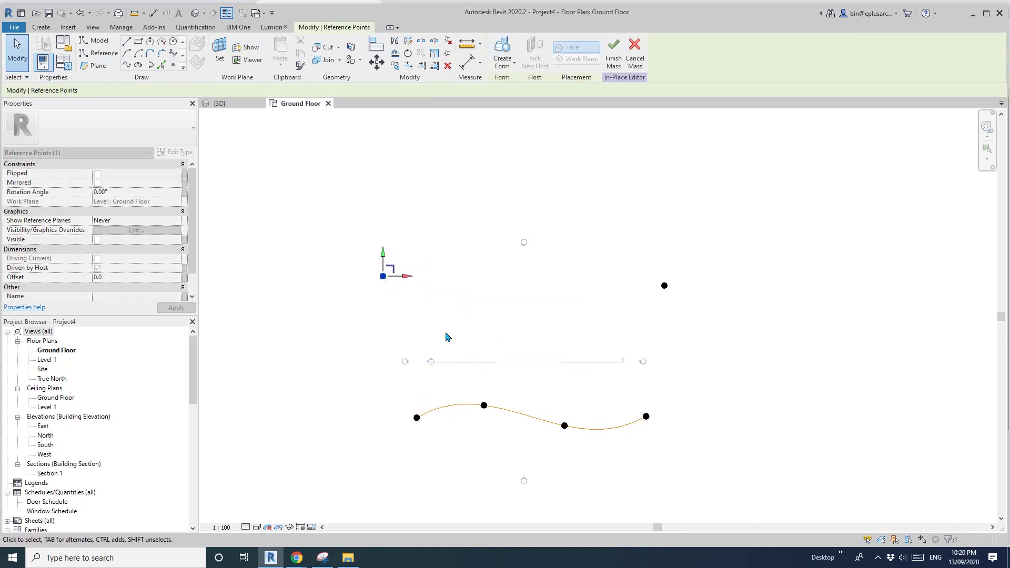
Connect the spline's west end to the northwest point and the two northern points to each other with spline-through-points lines, making both reference lines.
{"action": "left_click_drag", "start_coordinate": [349, 248], "coordinate": [446, 466]}
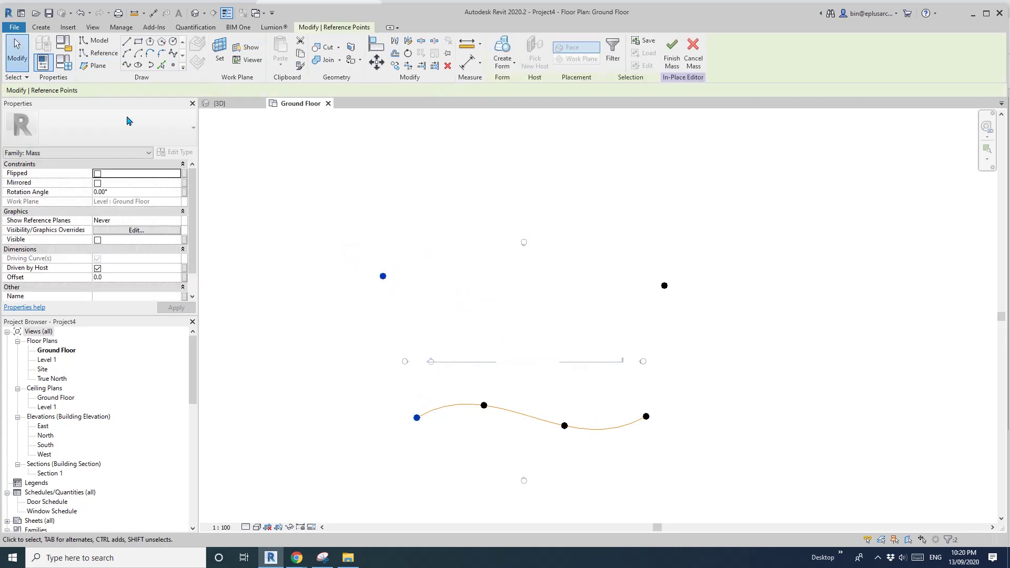
{"action": "left_click", "coordinate": [127, 66]}
{"action": "left_click", "coordinate": [103, 249]}
{"action": "left_click_drag", "start_coordinate": [316, 226], "coordinate": [747, 318]}
{"action": "left_click", "coordinate": [126, 64]}
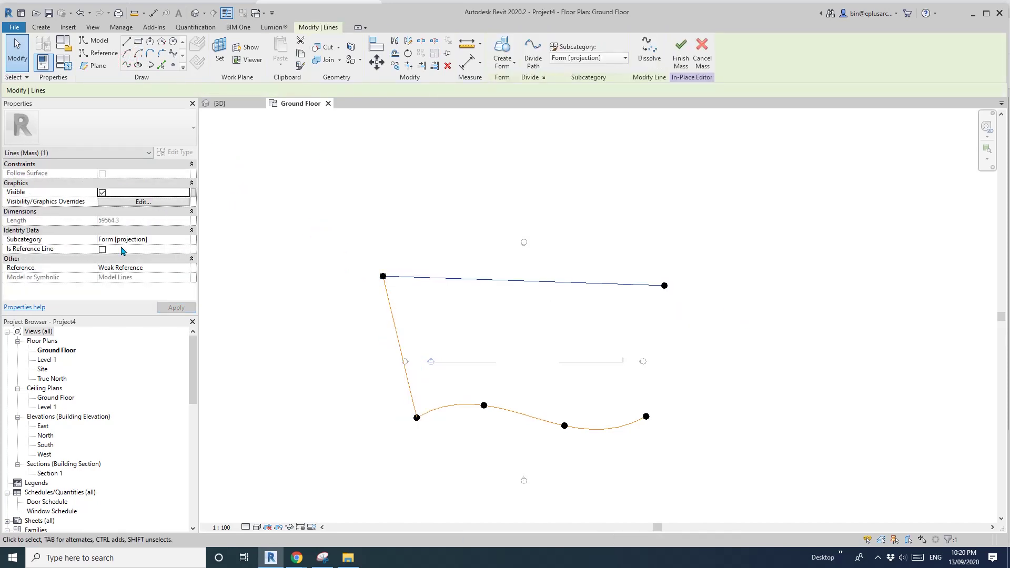
{"action": "left_click", "coordinate": [103, 249]}
Close the outline's east side with a line through the northeast point and the spline's east end, and make it a reference line.
{"action": "left_click_drag", "start_coordinate": [619, 254], "coordinate": [708, 442]}
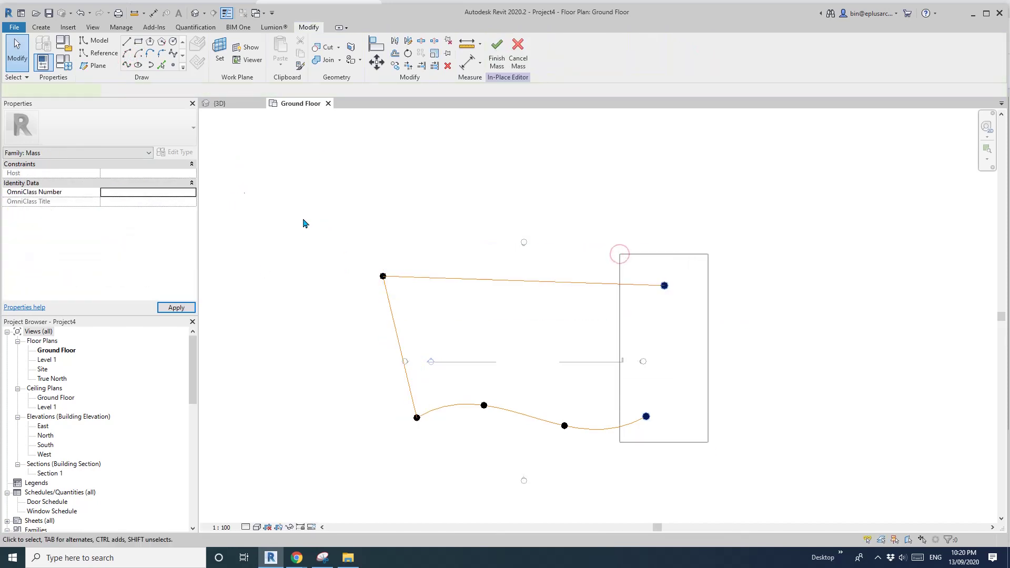
{"action": "left_click", "coordinate": [126, 64]}
{"action": "left_click", "coordinate": [102, 249]}
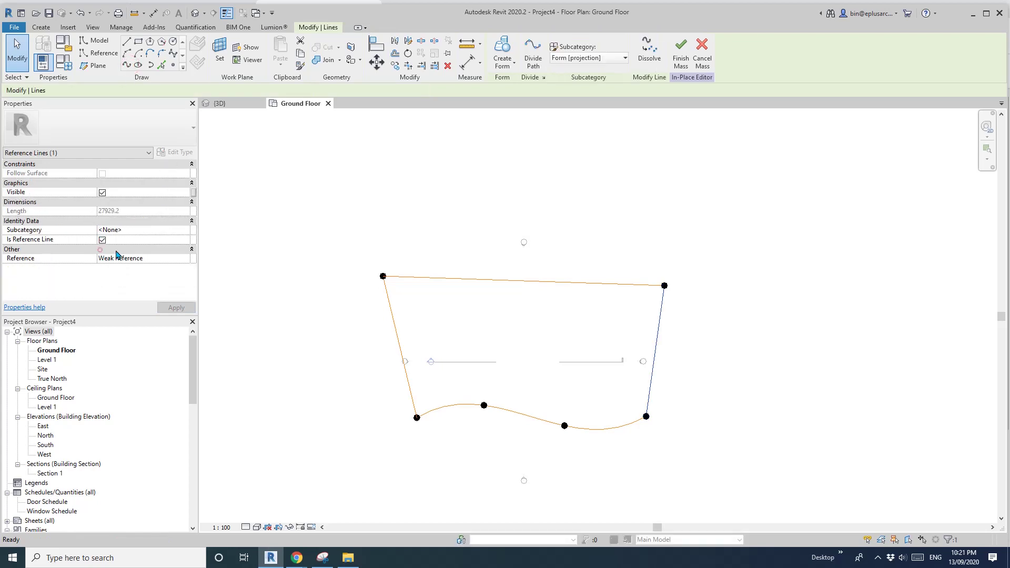
{"action": "left_click", "coordinate": [482, 221]}
Copy the complete reference outline 9000 mm vertically upward in the South elevation.
{"action": "scroll", "coordinate": [536, 288], "scroll_direction": "down", "scroll_amount": 1}
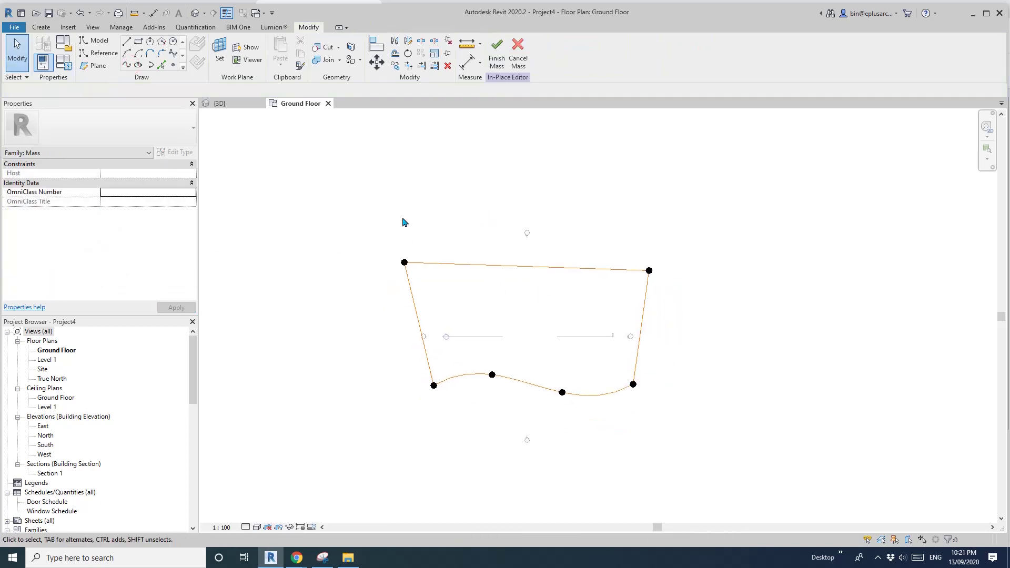
{"action": "double_click", "coordinate": [46, 445]}
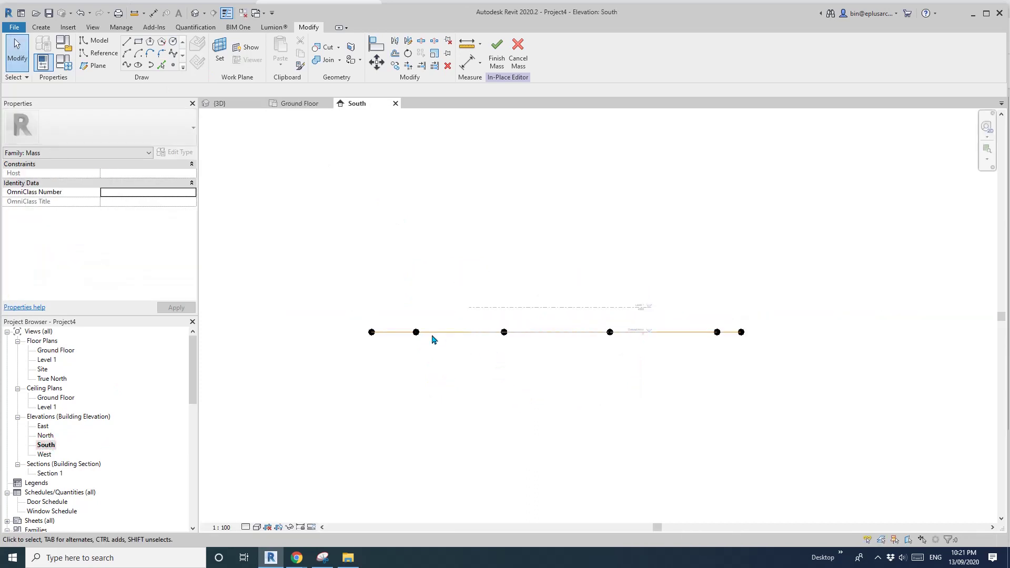
{"action": "left_click_drag", "start_coordinate": [324, 283], "coordinate": [771, 380]}
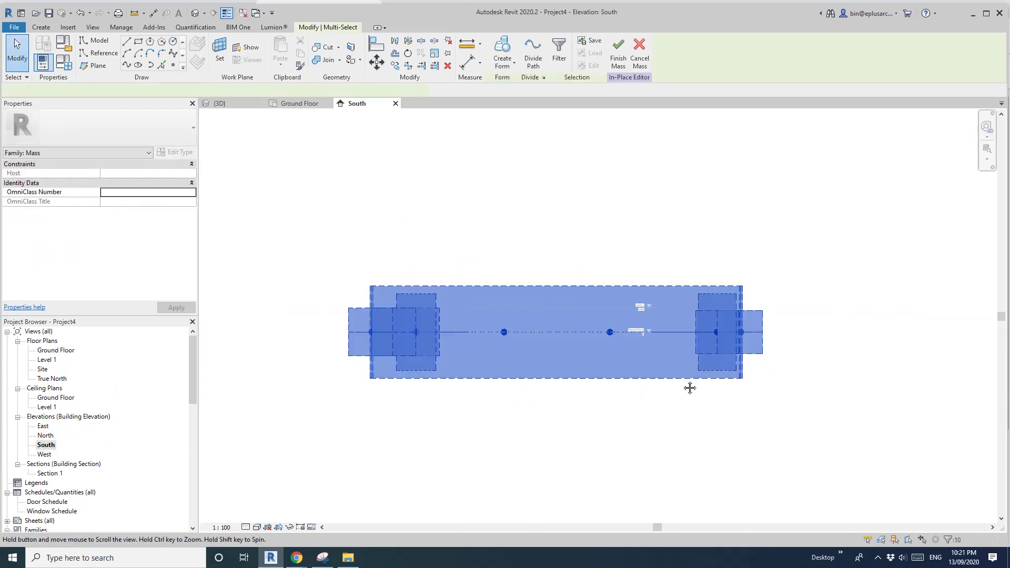
{"action": "middle_click_drag", "start_coordinate": [690, 388], "coordinate": [682, 412]}
{"action": "key", "text": "c"}
{"action": "key", "text": "o"}
{"action": "left_click", "coordinate": [581, 356]}
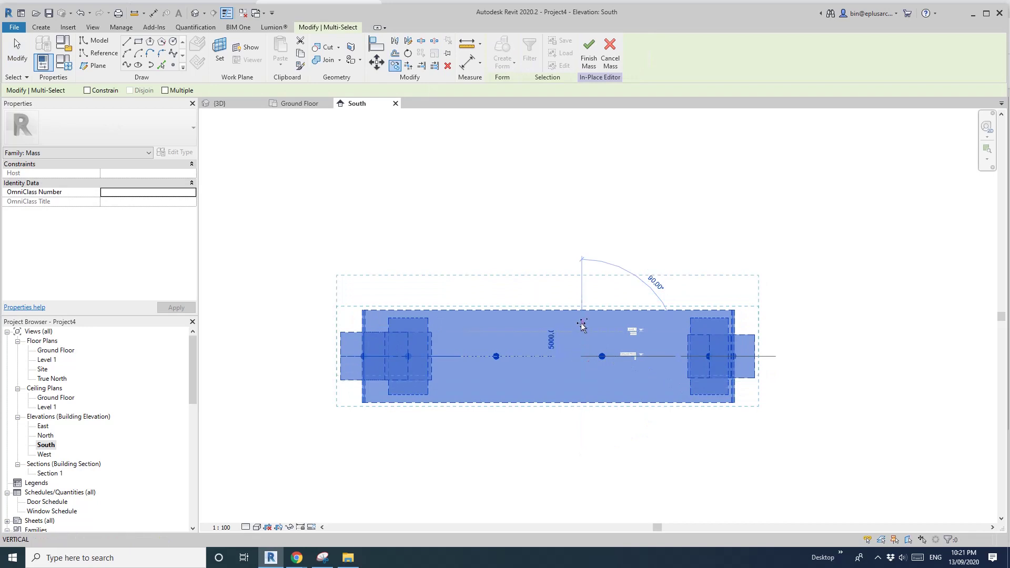
{"action": "left_click_drag", "start_coordinate": [582, 307], "coordinate": [582, 297]}
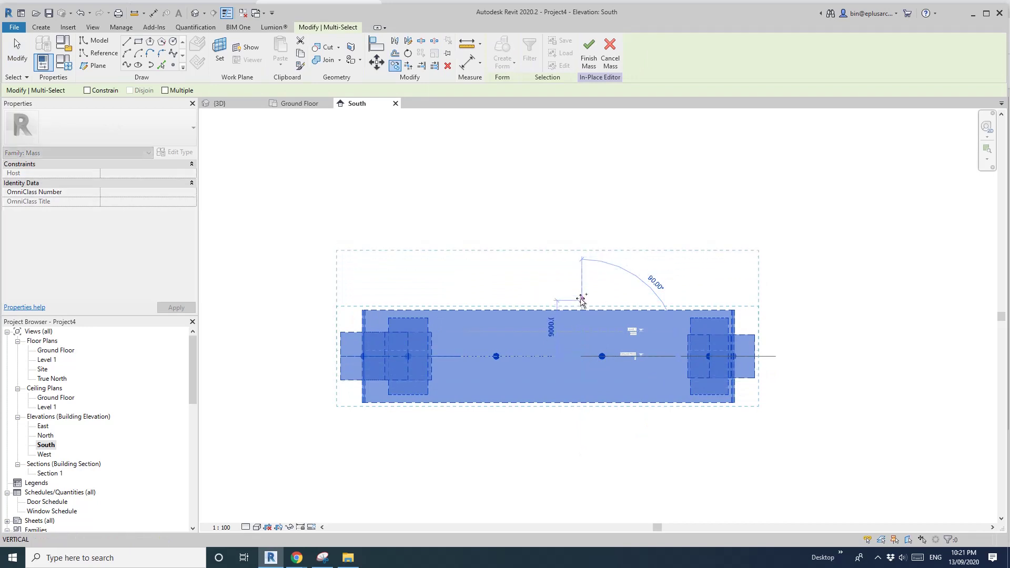
{"action": "left_click", "coordinate": [581, 326]}
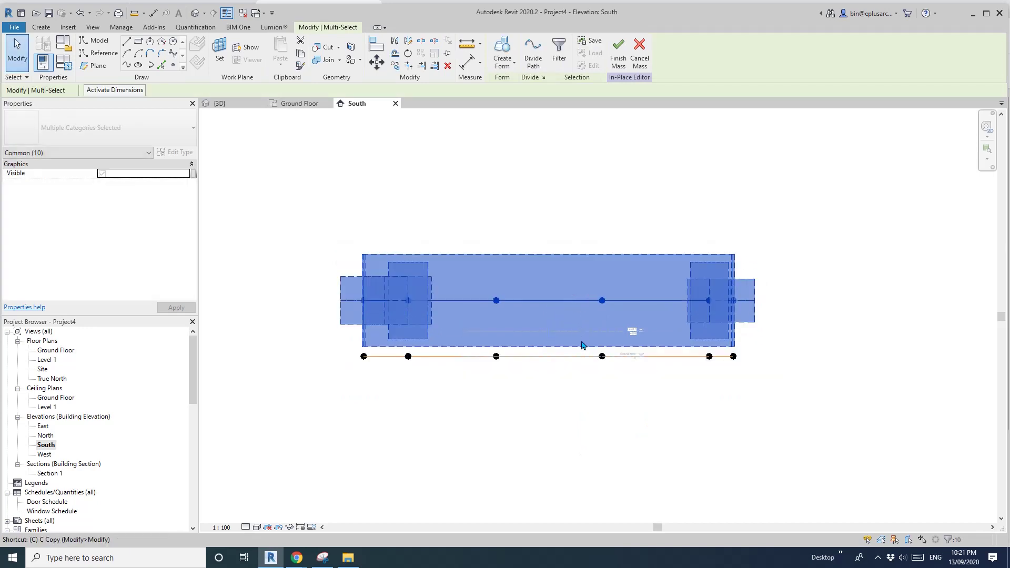
Copy the raised outline another 9000 mm upward to form a third profile.
{"action": "key", "text": "r"}
{"action": "key", "text": "o"}
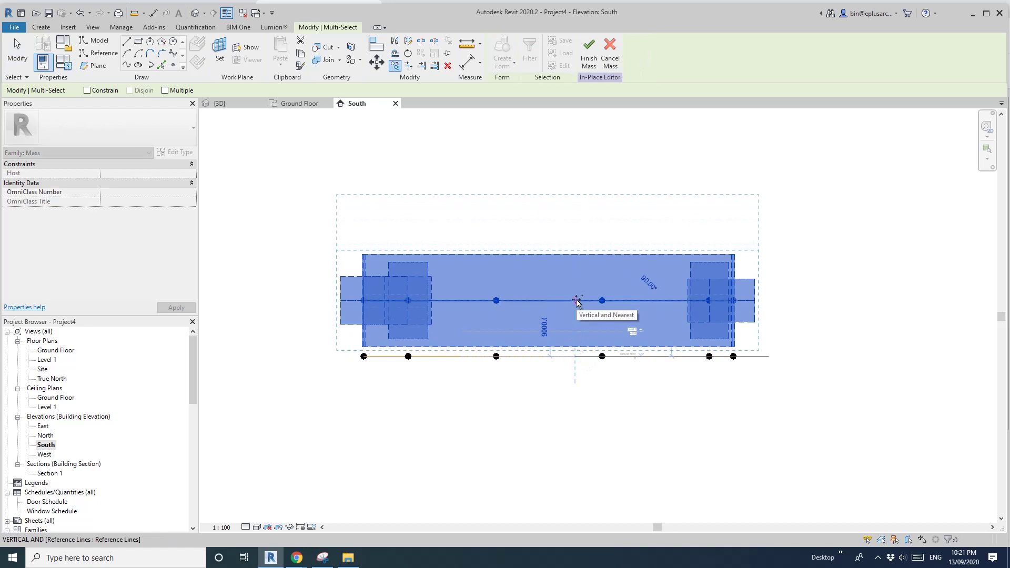
{"action": "left_click", "coordinate": [576, 301]}
{"action": "left_click", "coordinate": [709, 375]}
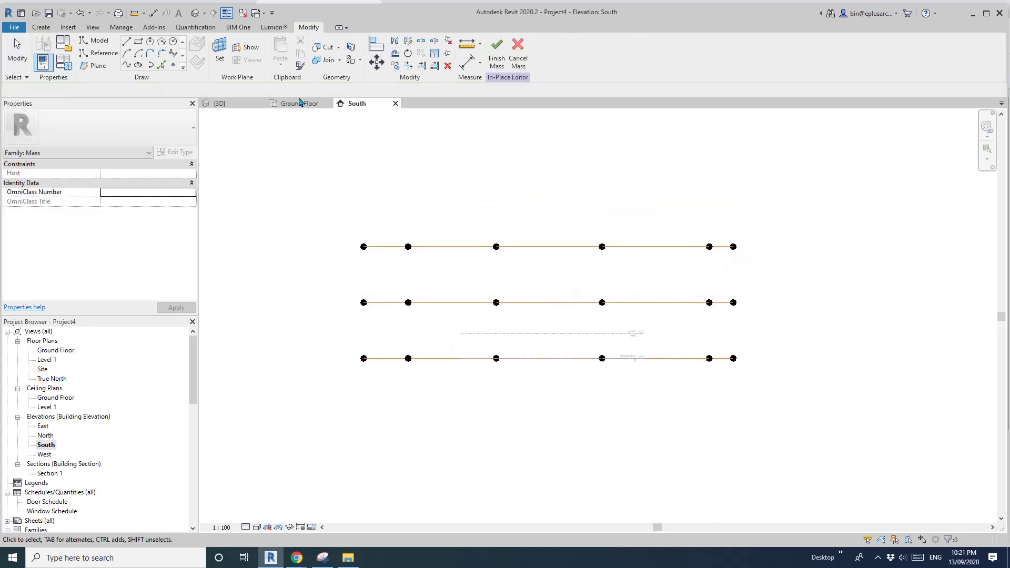
In the default 3D view, reshape the curves by moving the middle outline's second curve point and the top outline's third curve point.
{"action": "left_click", "coordinate": [192, 17]}
{"action": "middle_click_drag", "start_coordinate": [513, 198], "coordinate": [656, 327], "text": "shift"}
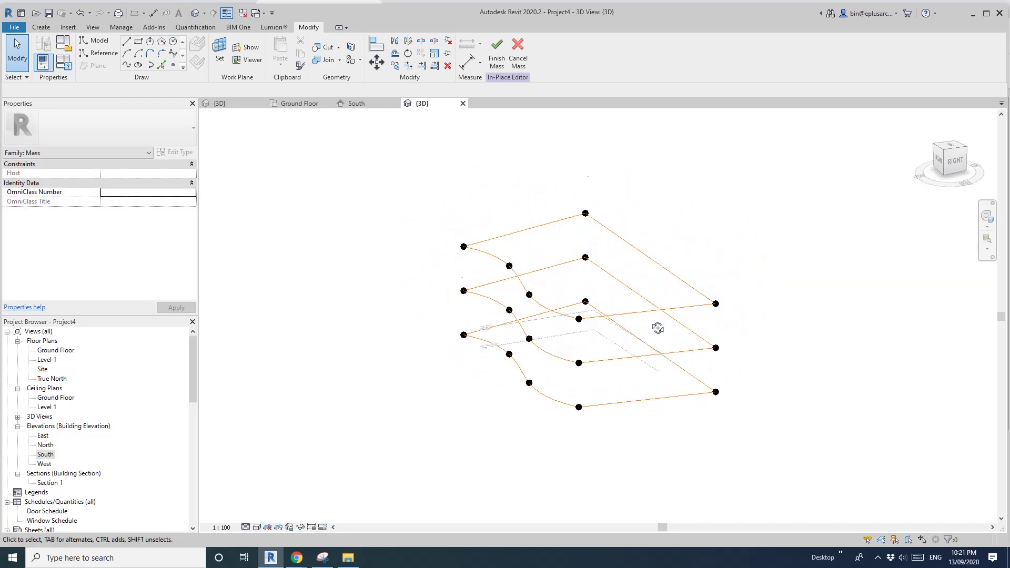
{"action": "middle_click_drag", "start_coordinate": [662, 268], "coordinate": [640, 272]}
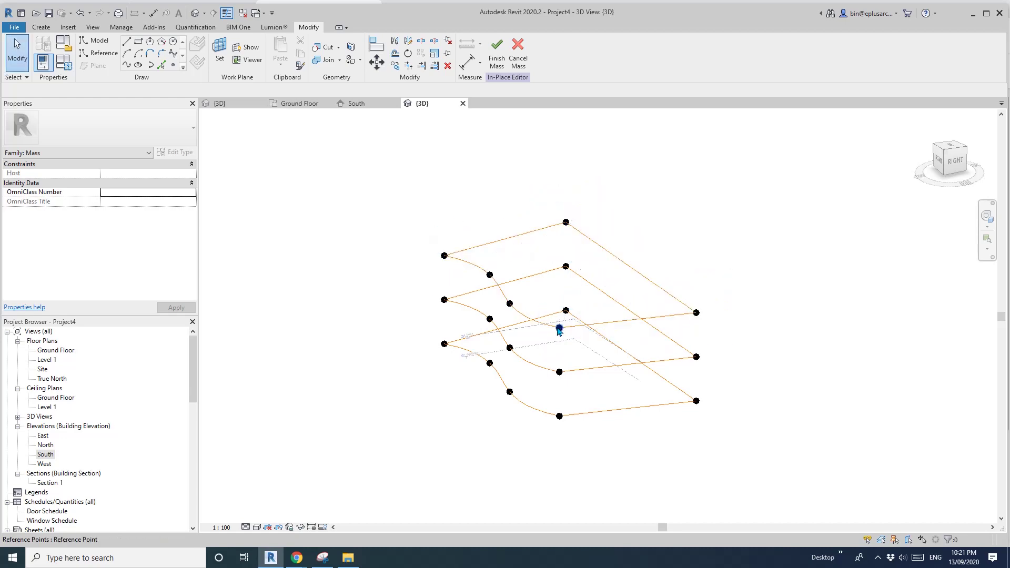
{"action": "key", "text": "Tab"}
{"action": "left_click", "coordinate": [516, 352]}
{"action": "scroll", "coordinate": [384, 324], "scroll_direction": "up", "scroll_amount": 2}
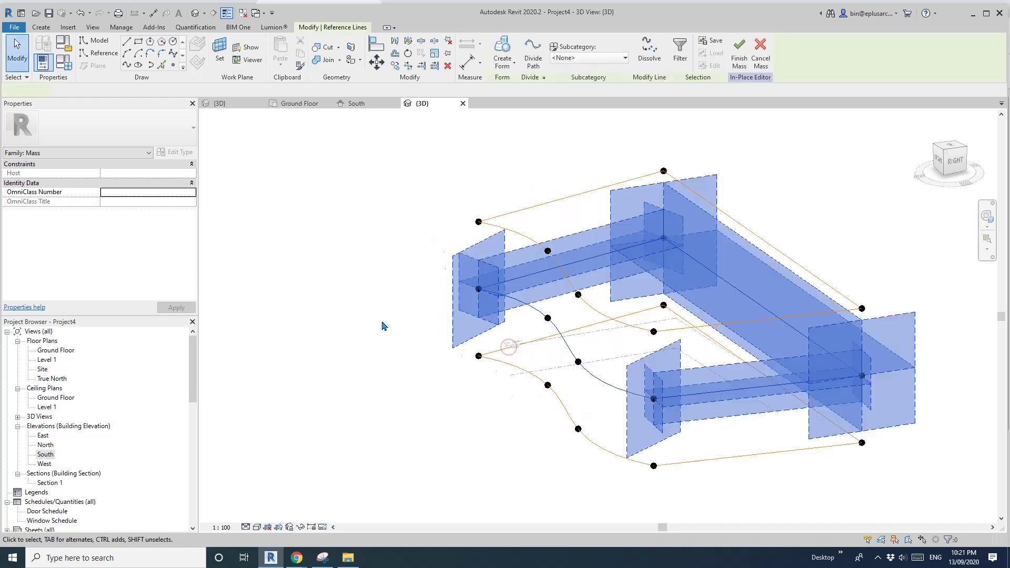
{"action": "left_click", "coordinate": [547, 318]}
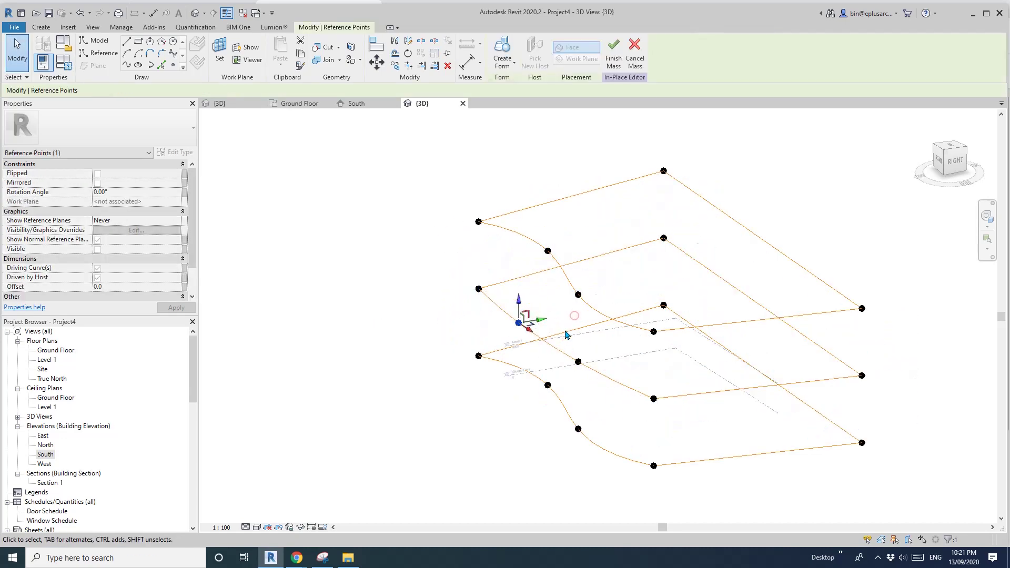
{"action": "middle_click_drag", "start_coordinate": [548, 319], "coordinate": [523, 210], "text": "shift"}
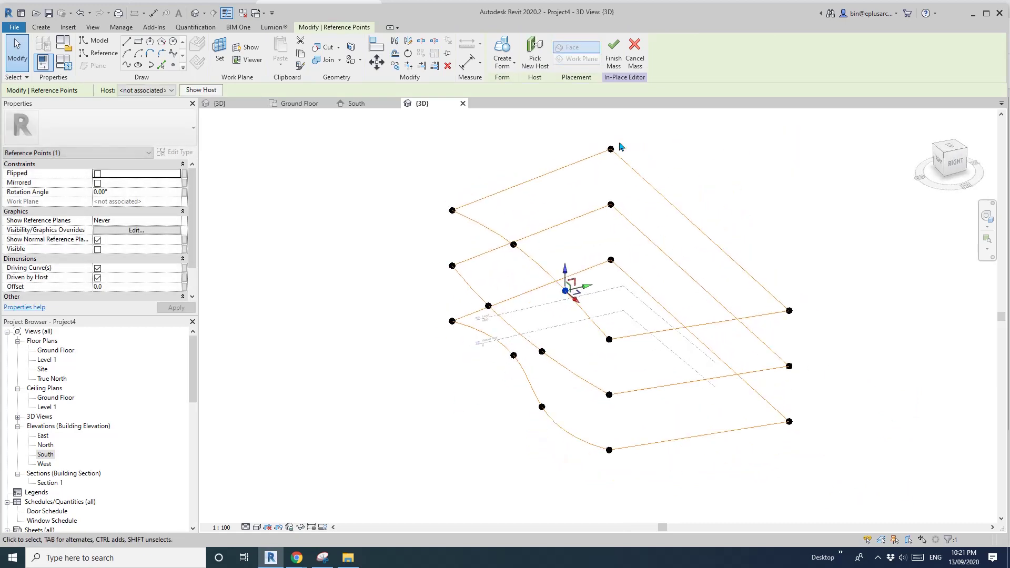
Move the middle outline's northeast corner point inward, away from the corners directly above and below it.
{"action": "middle_click_drag", "start_coordinate": [760, 308], "coordinate": [609, 275]}
{"action": "scroll", "coordinate": [639, 310], "scroll_direction": "down", "scroll_amount": 1}
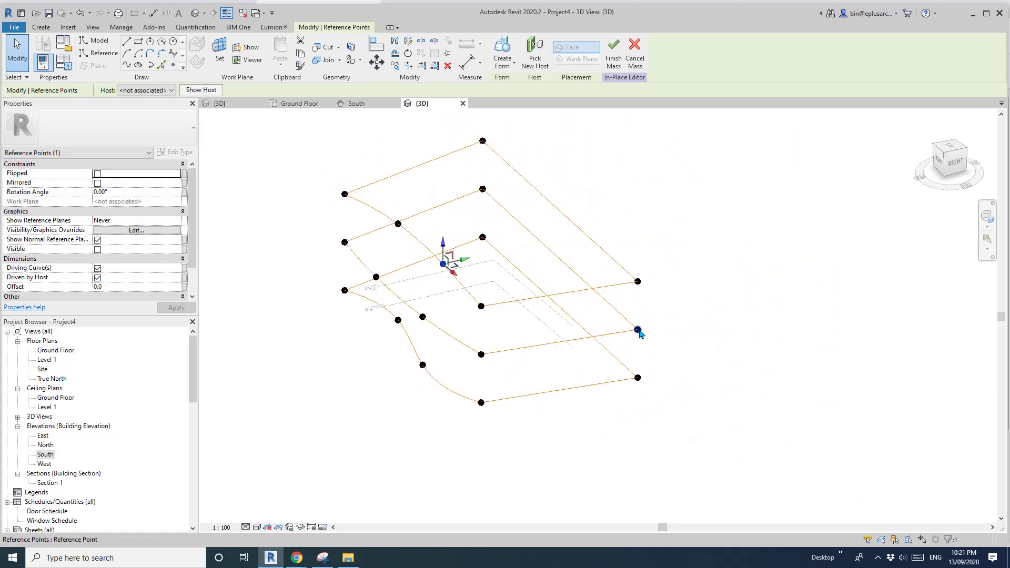
{"action": "left_click", "coordinate": [638, 330]}
{"action": "scroll", "coordinate": [648, 337], "scroll_direction": "up", "scroll_amount": 1}
{"action": "middle_click_drag", "start_coordinate": [655, 349], "coordinate": [642, 363], "text": "shift"}
{"action": "left_click_drag", "start_coordinate": [657, 325], "coordinate": [599, 335]}
{"action": "scroll", "coordinate": [598, 342], "scroll_direction": "down", "scroll_amount": 2}
{"action": "left_click", "coordinate": [589, 356]}
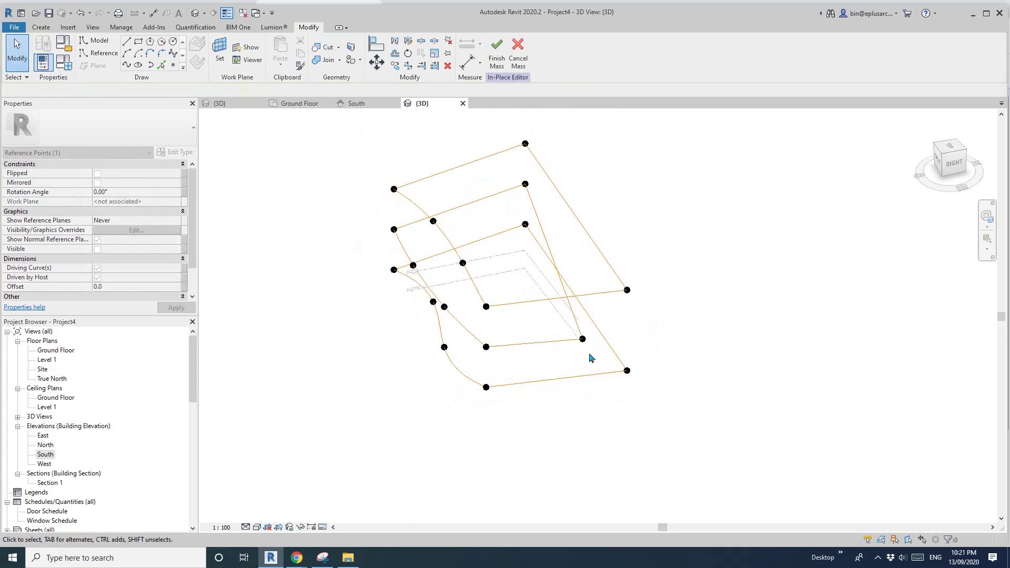
Create a solid form from the bottom, middle and top reference outlines.
{"action": "middle_click_drag", "start_coordinate": [589, 355], "coordinate": [593, 364], "text": "shift"}
{"action": "left_click", "coordinate": [581, 352]}
{"action": "left_click", "coordinate": [584, 384], "text": "ctrl"}
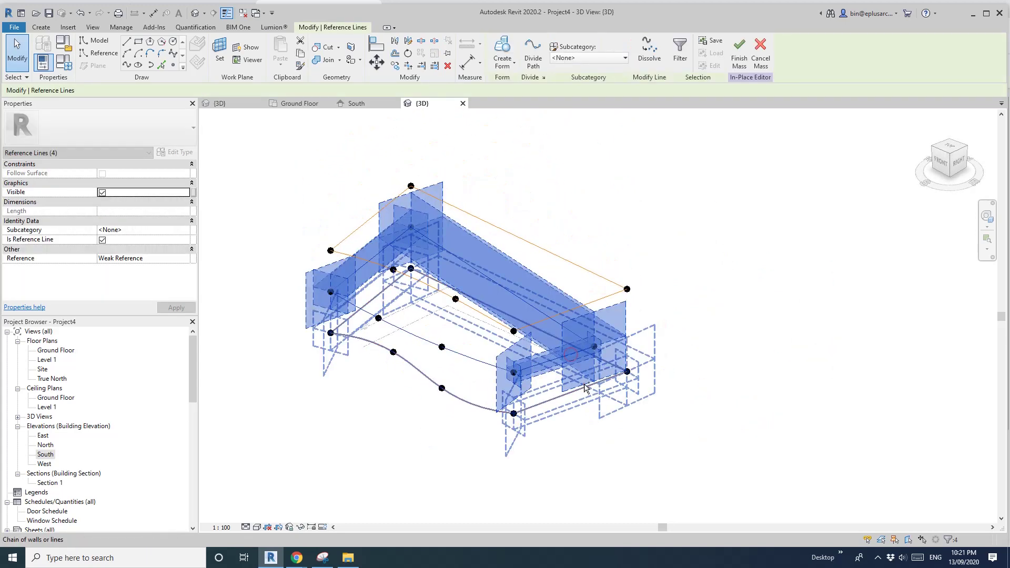
{"action": "left_click", "coordinate": [595, 303], "text": "ctrl"}
{"action": "left_click", "coordinate": [501, 57]}
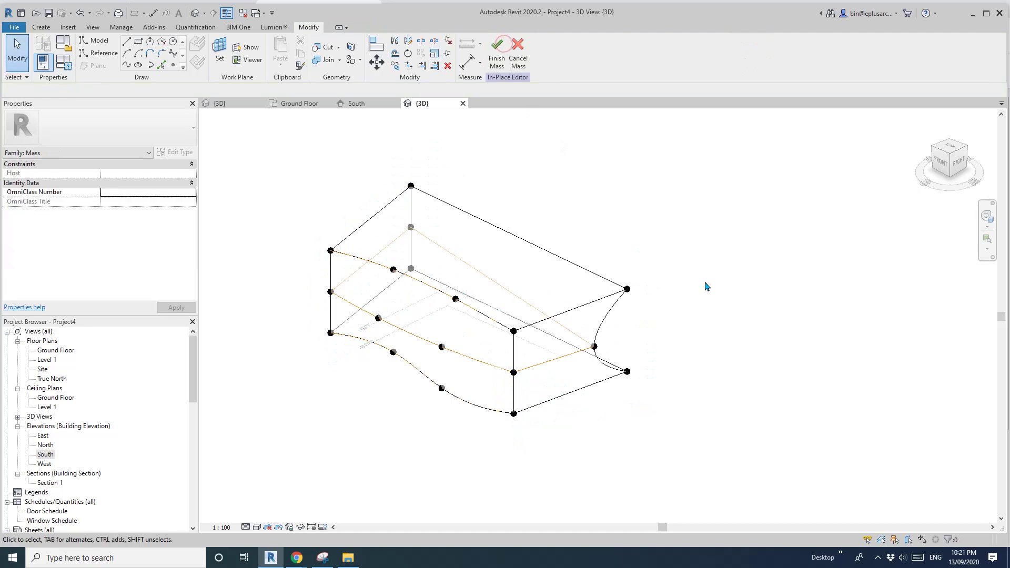
{"action": "scroll", "coordinate": [676, 286], "scroll_direction": "down", "scroll_amount": 1}
{"action": "middle_click_drag", "start_coordinate": [660, 289], "coordinate": [720, 285]}
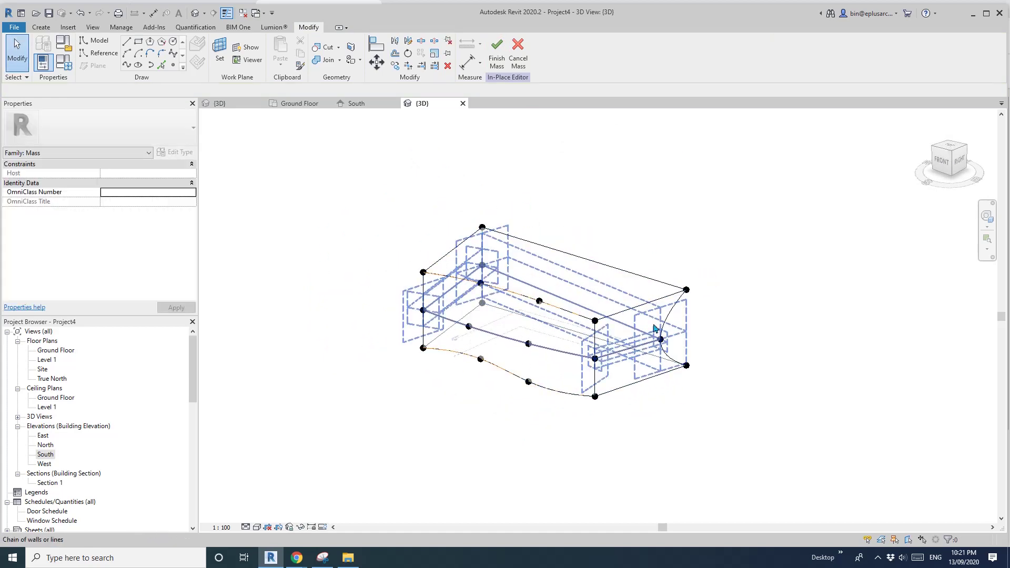
Assign the material Laminate, Ivory, Matte to the solid form.
{"action": "scroll", "coordinate": [676, 290], "scroll_direction": "up", "scroll_amount": 1}
{"action": "left_click", "coordinate": [638, 296]}
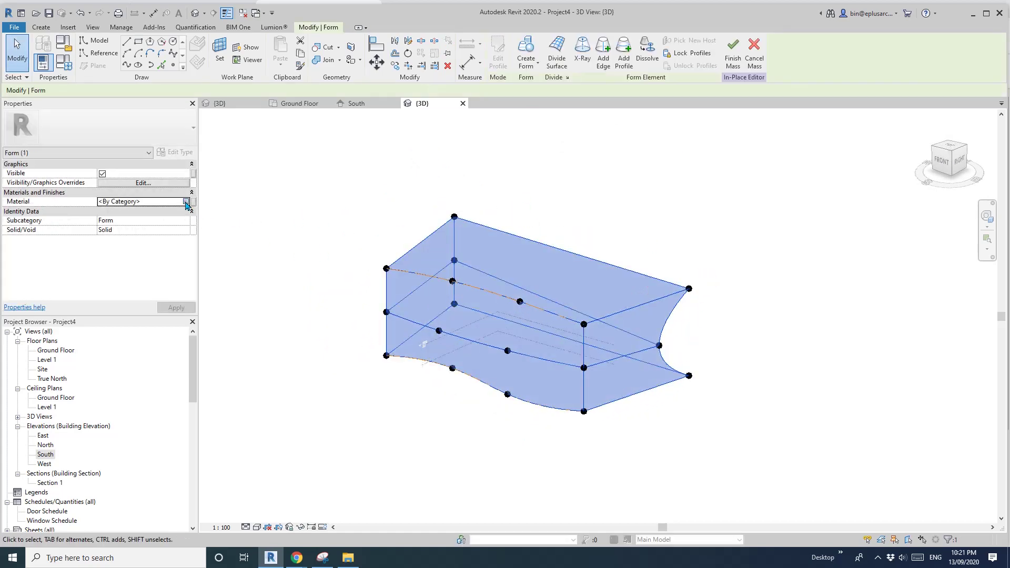
{"action": "left_click", "coordinate": [186, 202]}
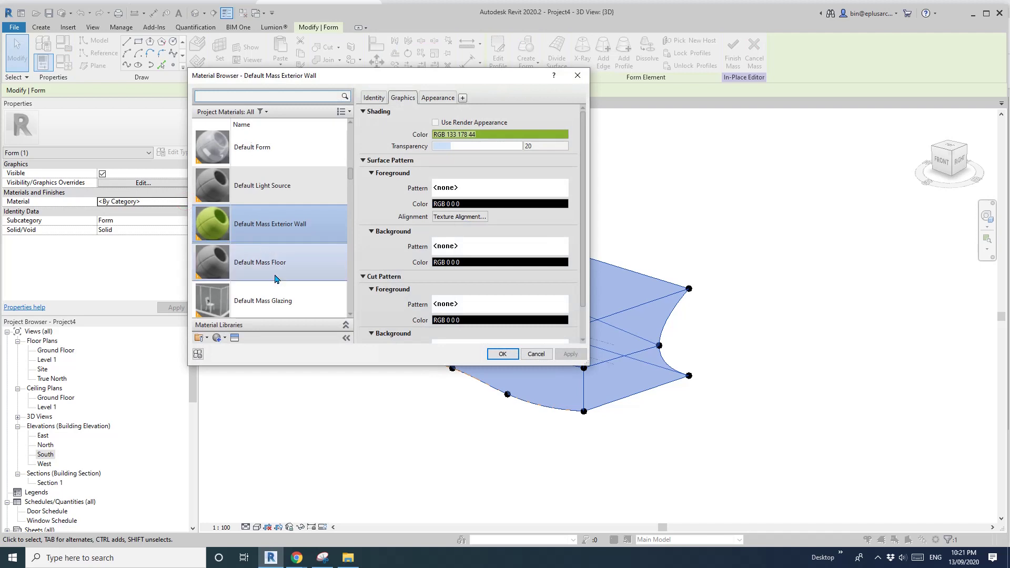
{"action": "scroll", "coordinate": [279, 267], "scroll_direction": "down", "scroll_amount": 5}
{"action": "scroll", "coordinate": [278, 267], "scroll_direction": "down", "scroll_amount": 15}
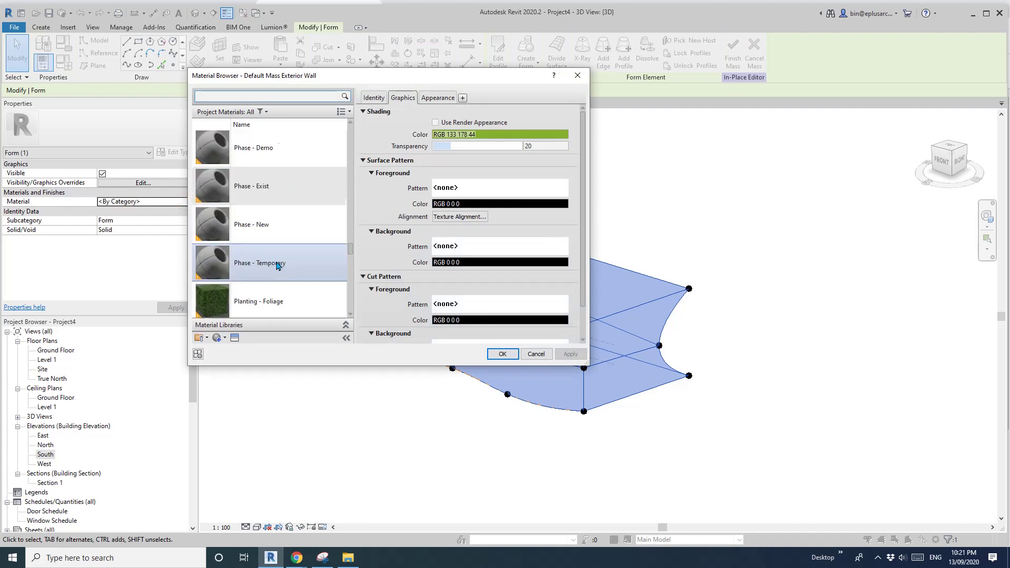
{"action": "scroll", "coordinate": [279, 265], "scroll_direction": "up", "scroll_amount": 5}
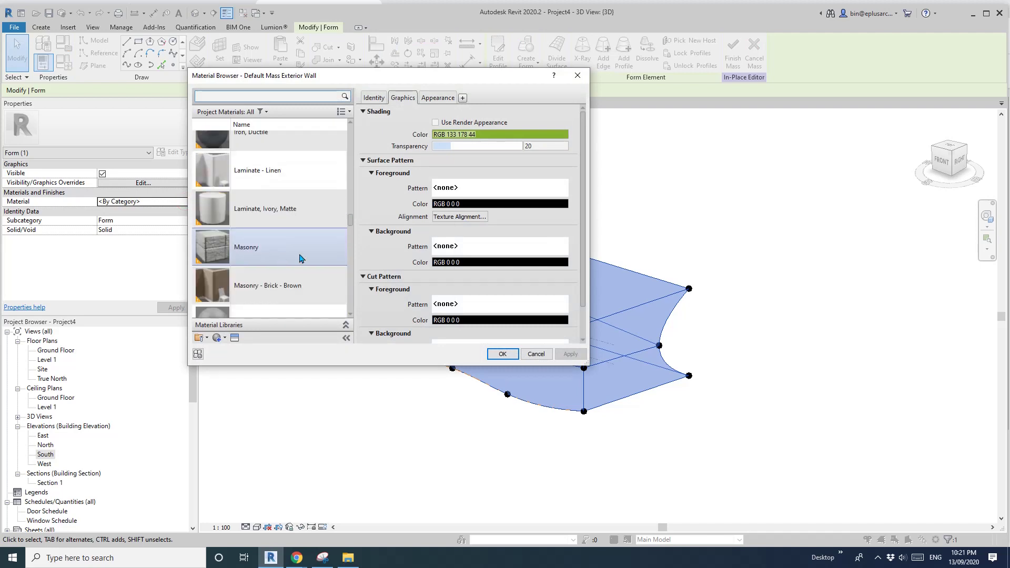
{"action": "left_click", "coordinate": [232, 210]}
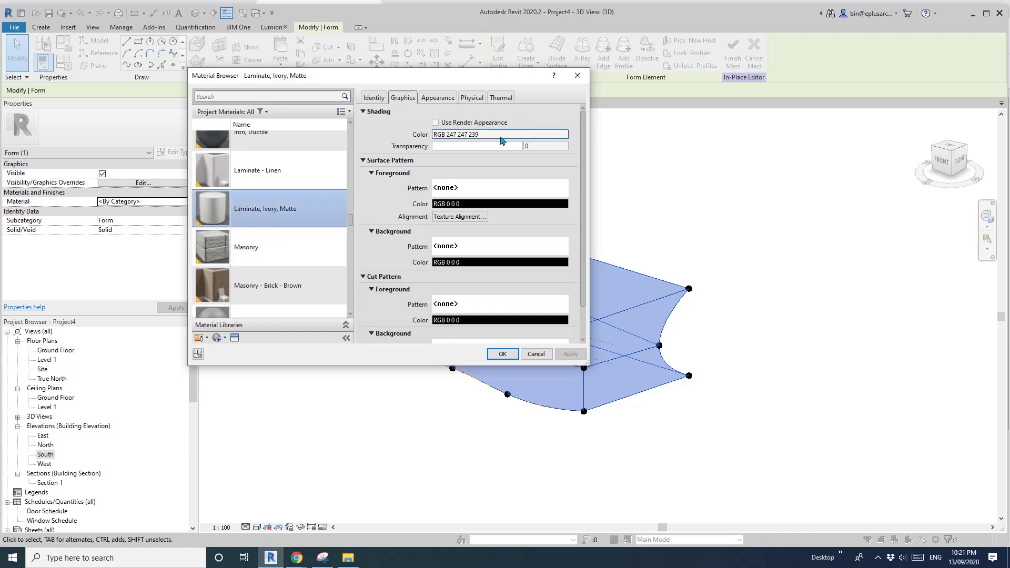
{"action": "left_click", "coordinate": [494, 350]}
{"action": "left_click", "coordinate": [305, 315]}
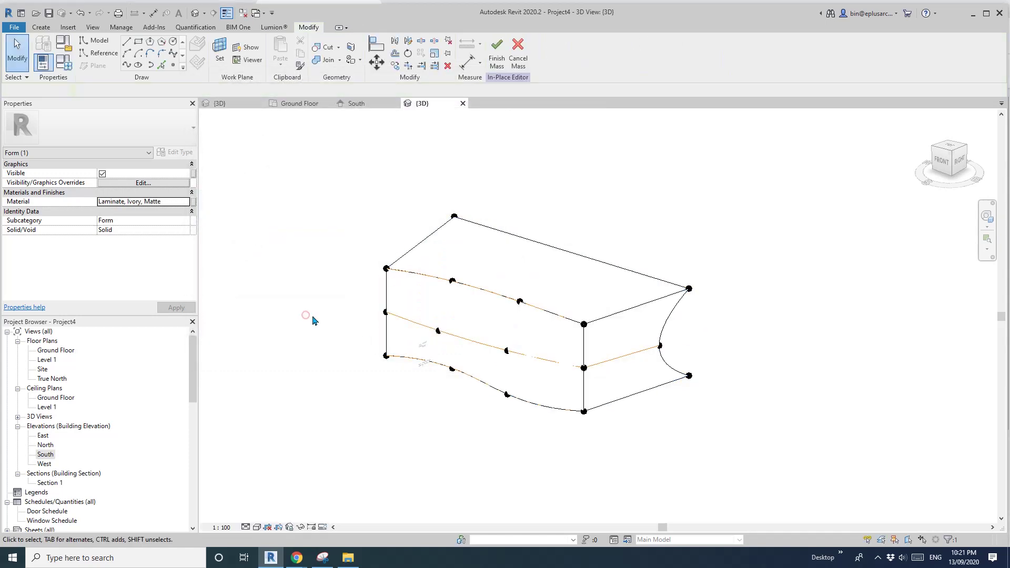
Set the 3D view's visual style to Shaded.
{"action": "left_click", "coordinate": [258, 527]}
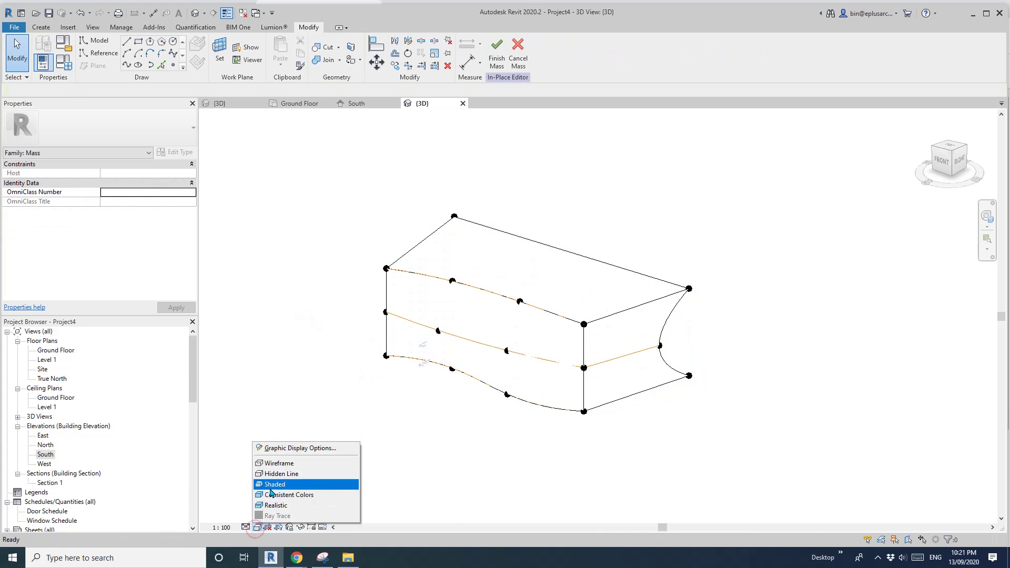
{"action": "left_click", "coordinate": [308, 483]}
{"action": "middle_click_drag", "start_coordinate": [458, 406], "coordinate": [657, 343], "text": "shift"}
Move the middle outline's northeast corner point back outward, almost in line with the corners above and below it.
{"action": "left_click", "coordinate": [653, 335]}
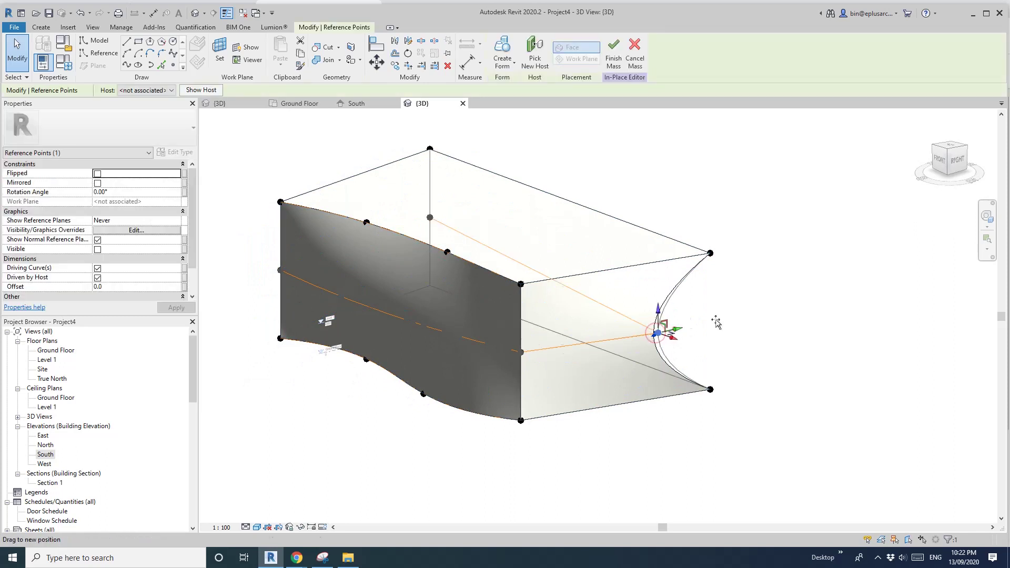
{"action": "scroll", "coordinate": [610, 364], "scroll_direction": "down", "scroll_amount": 3}
{"action": "middle_click_drag", "start_coordinate": [609, 365], "coordinate": [614, 395]}
{"action": "key", "text": "Escape"}
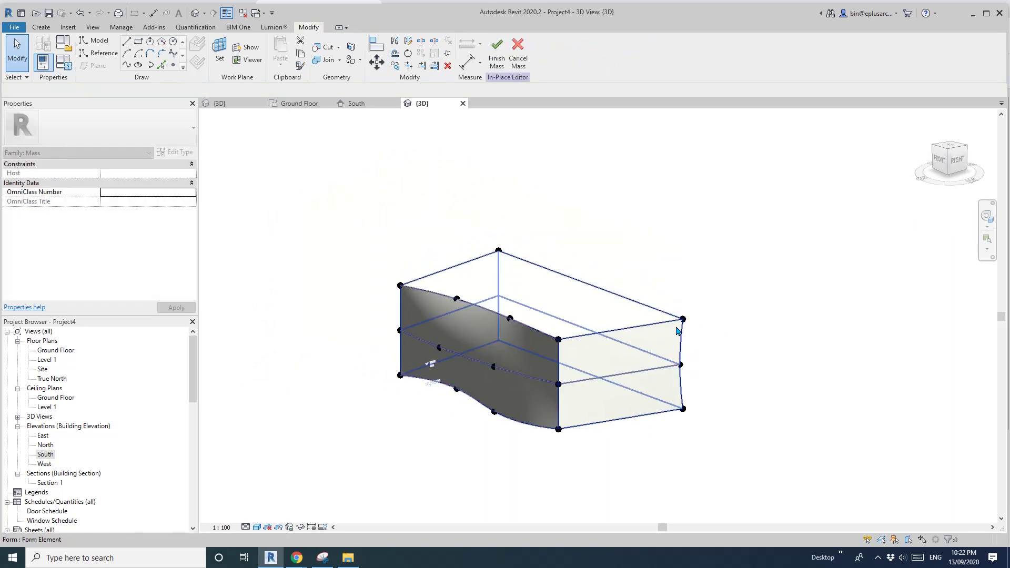
Raise the top outline's northeast corner point so the form's roof slopes up towards that corner.
{"action": "left_click", "coordinate": [683, 319]}
{"action": "left_click_drag", "start_coordinate": [692, 309], "coordinate": [693, 254]}
{"action": "middle_click_drag", "start_coordinate": [658, 284], "coordinate": [783, 326], "text": "shift"}
{"action": "left_click", "coordinate": [524, 337]}
{"action": "middle_click_drag", "start_coordinate": [528, 341], "coordinate": [504, 400], "text": "shift"}
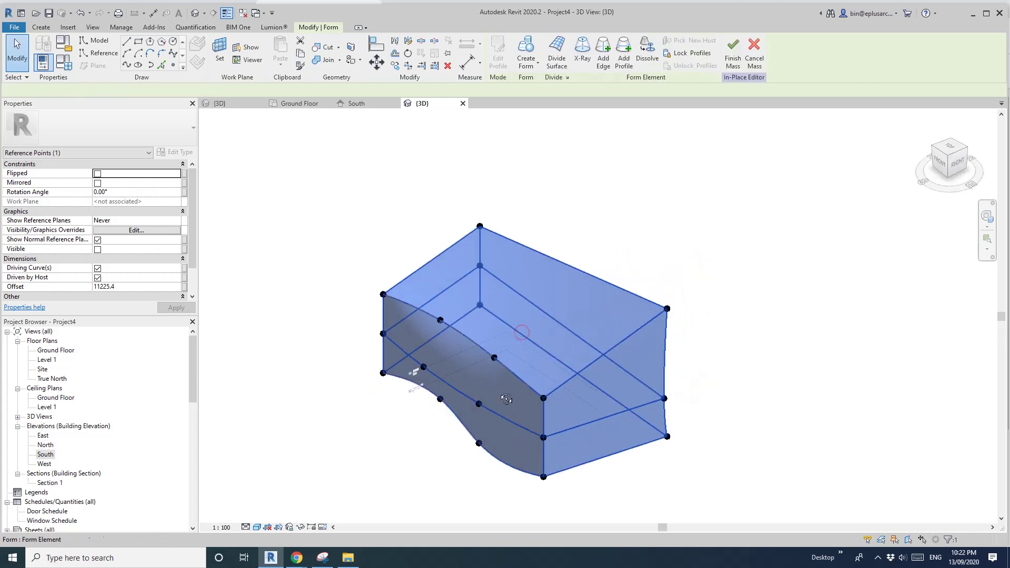
{"action": "key", "text": "Escape"}
Reshape the top outline's curve by moving its second point outward and its third point inward.
{"action": "left_click", "coordinate": [440, 318]}
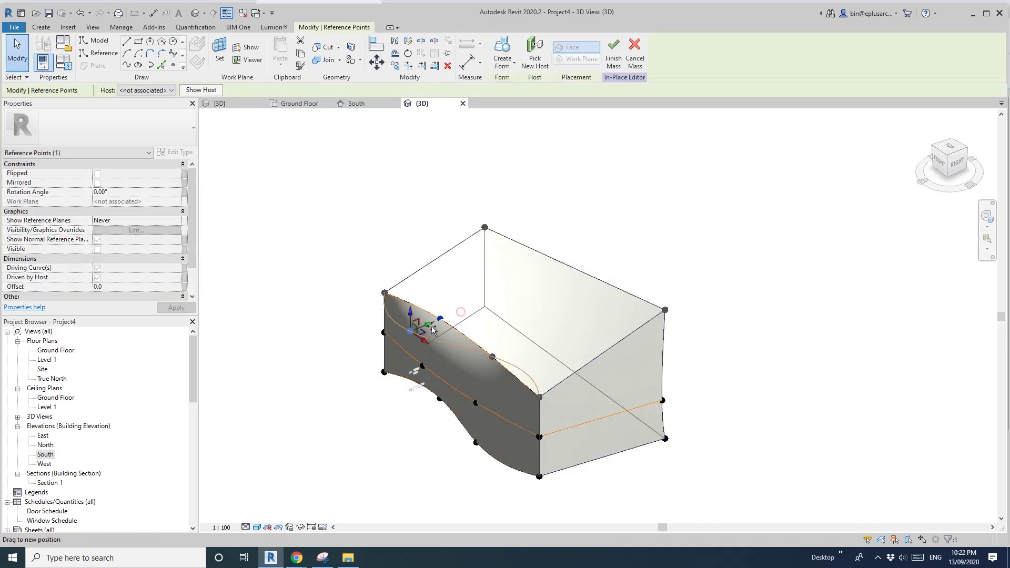
{"action": "middle_click_drag", "start_coordinate": [465, 317], "coordinate": [551, 342], "text": "shift"}
{"action": "left_click", "coordinate": [553, 307]}
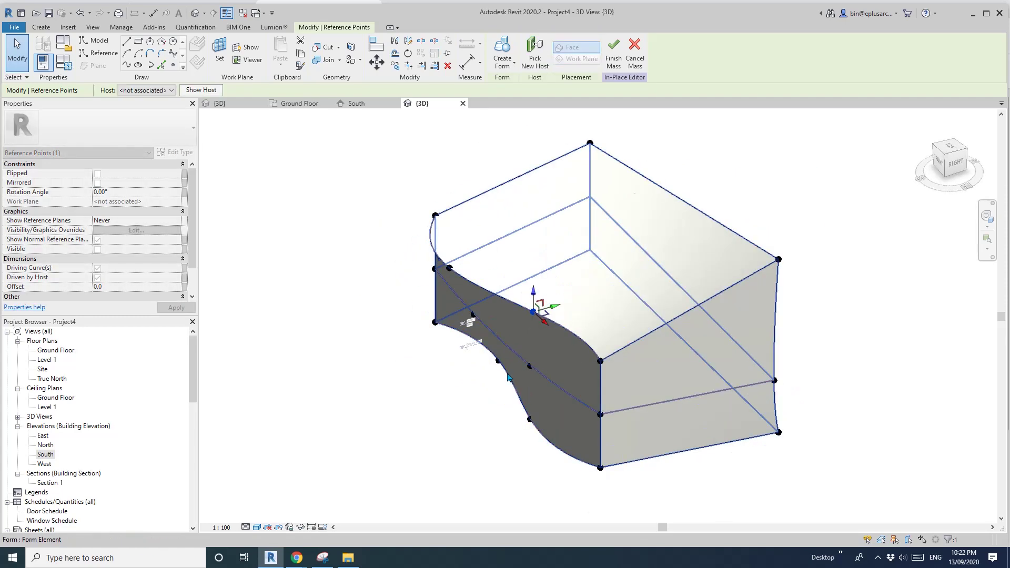
{"action": "middle_click_drag", "start_coordinate": [445, 277], "coordinate": [558, 342], "text": "shift"}
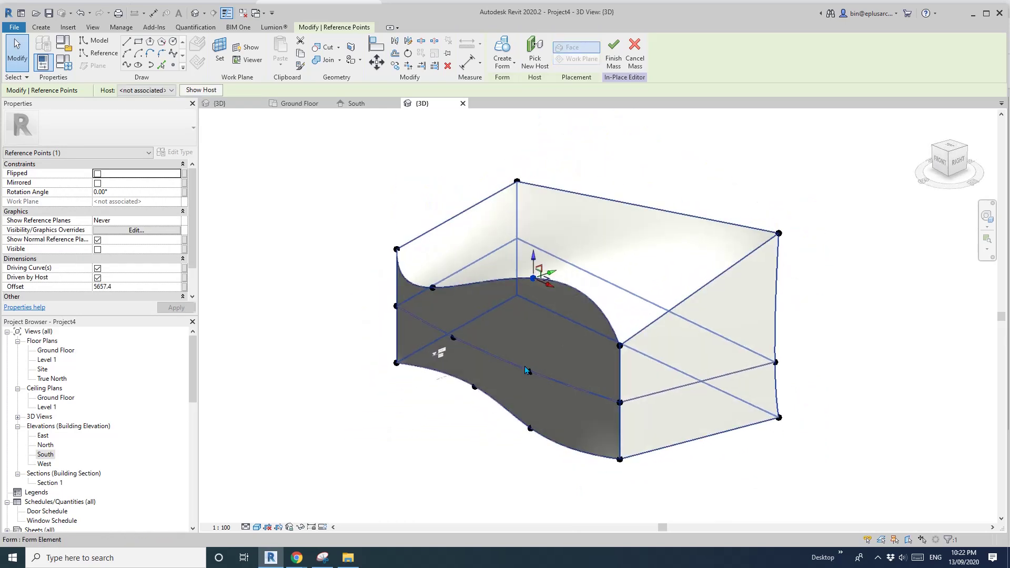
Reshape the middle outline's curve by moving its third point inward and its second point outward.
{"action": "left_click", "coordinate": [530, 370]}
{"action": "left_click_drag", "start_coordinate": [548, 365], "coordinate": [579, 356]}
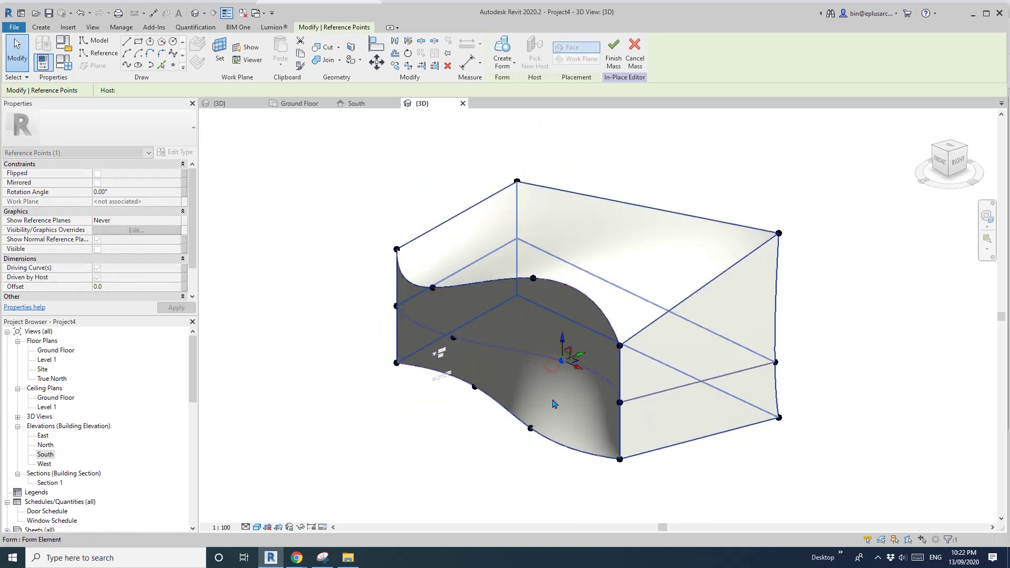
{"action": "key", "text": "Escape"}
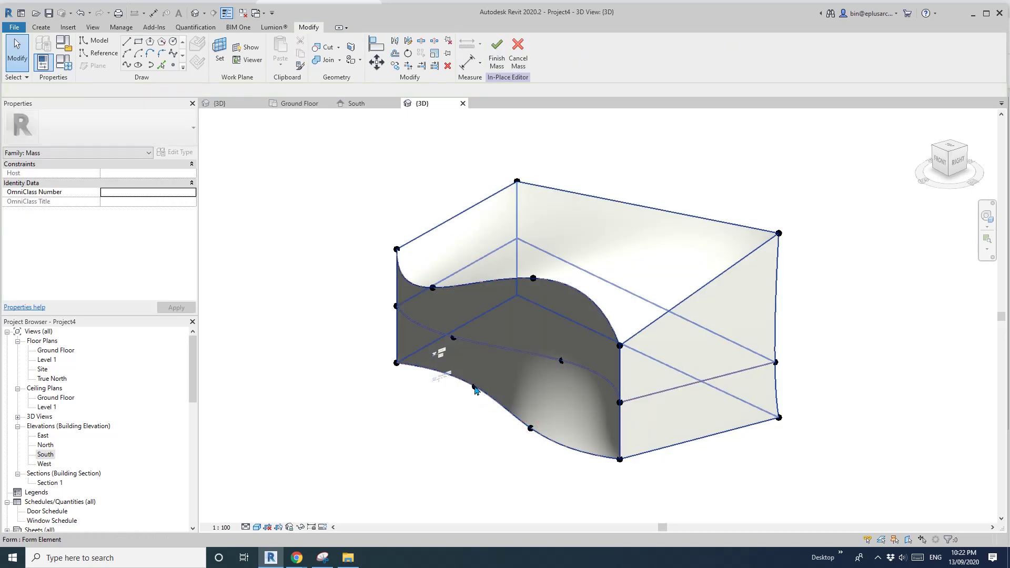
{"action": "left_click", "coordinate": [453, 338]}
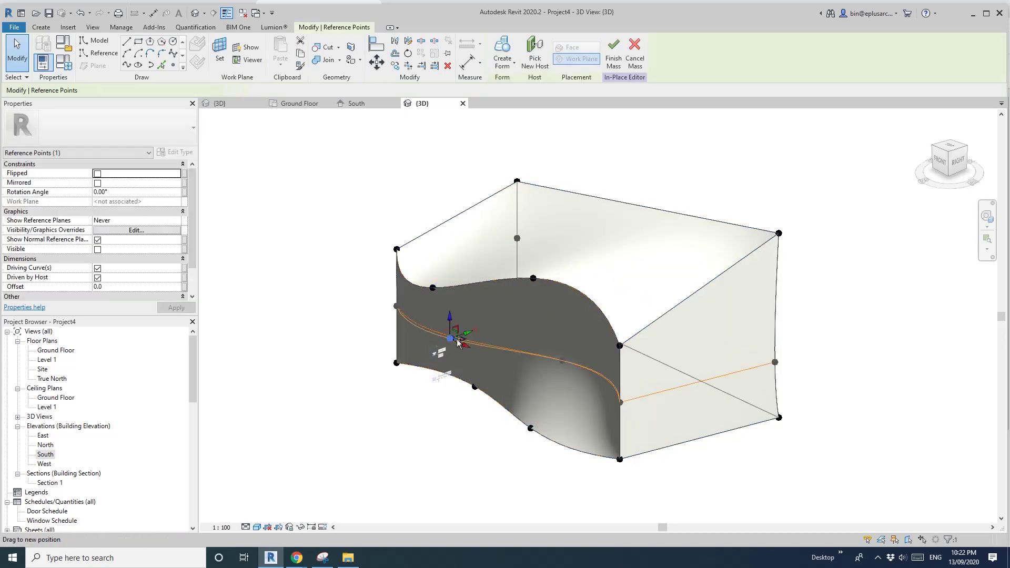
Shift the middle outline's two front corner points eastward, the southeast one outward and the southwest one inward.
{"action": "left_click", "coordinate": [620, 402]}
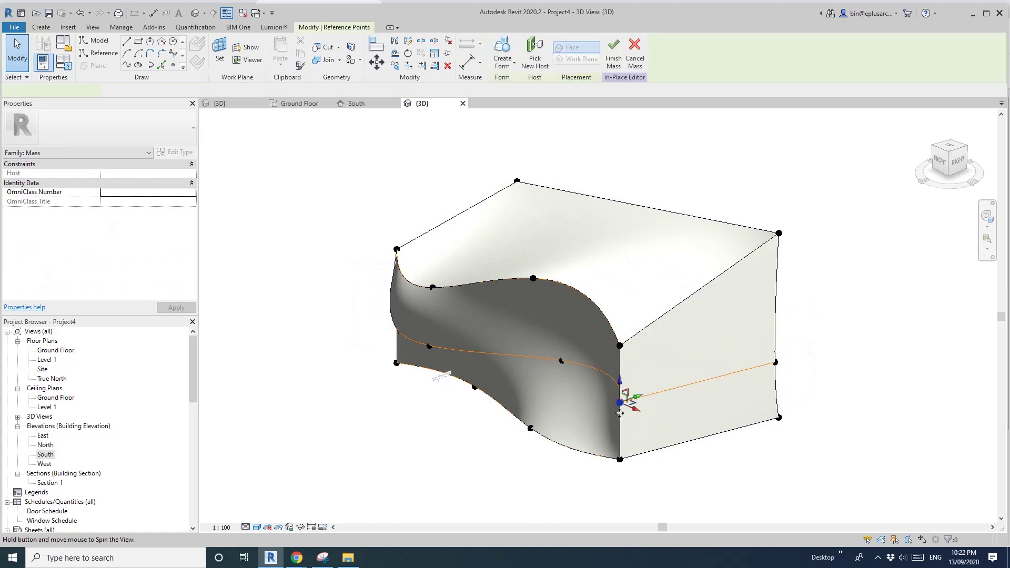
{"action": "middle_click_drag", "start_coordinate": [626, 405], "coordinate": [658, 420], "text": "shift"}
{"action": "left_click_drag", "start_coordinate": [645, 404], "coordinate": [678, 407]}
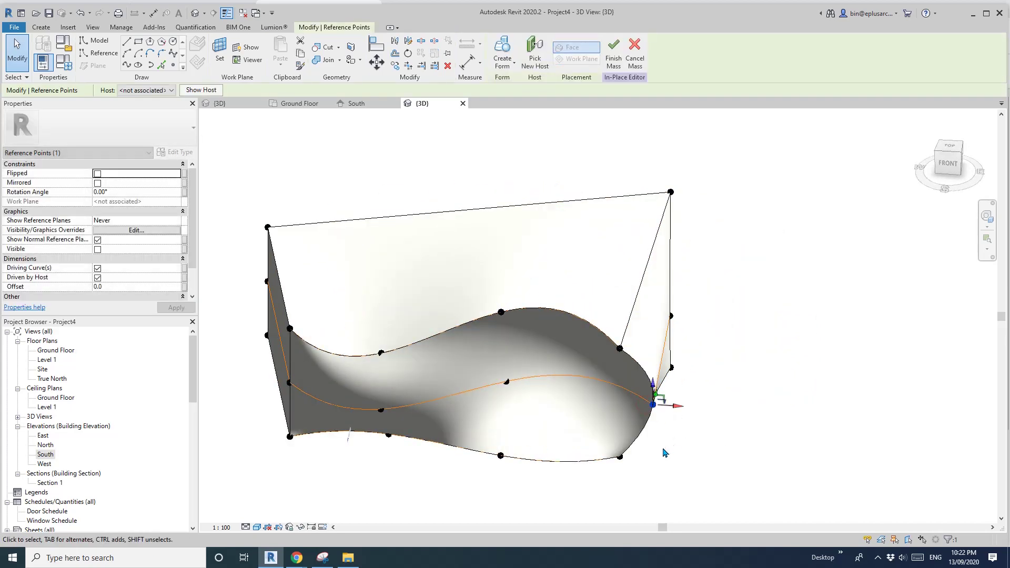
{"action": "left_click", "coordinate": [289, 383]}
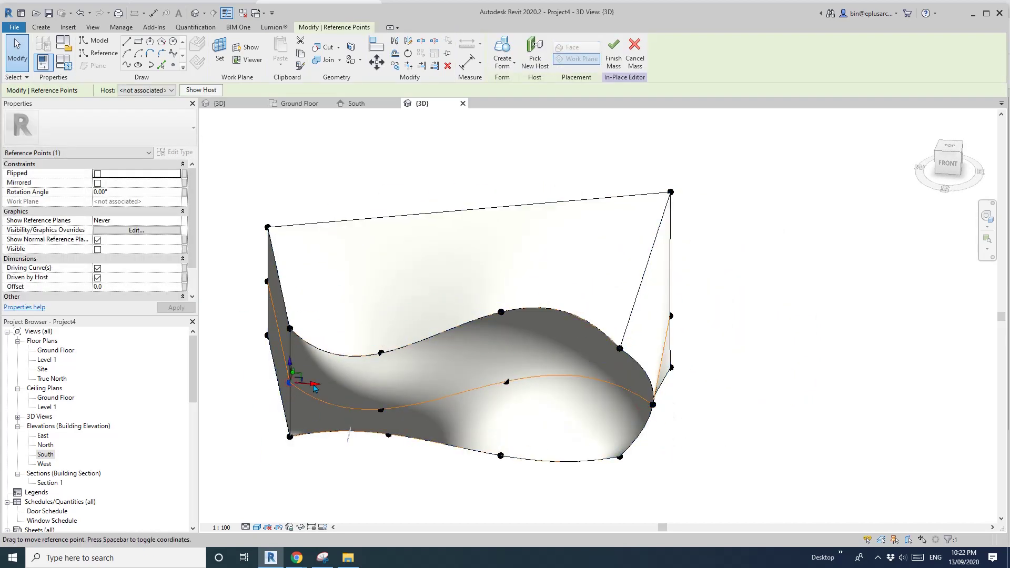
{"action": "left_click_drag", "start_coordinate": [326, 422], "coordinate": [327, 425]}
{"action": "middle_click_drag", "start_coordinate": [337, 420], "coordinate": [582, 356], "text": "shift"}
{"action": "left_click", "coordinate": [435, 377]}
{"action": "scroll", "coordinate": [436, 378], "scroll_direction": "down", "scroll_amount": 1}
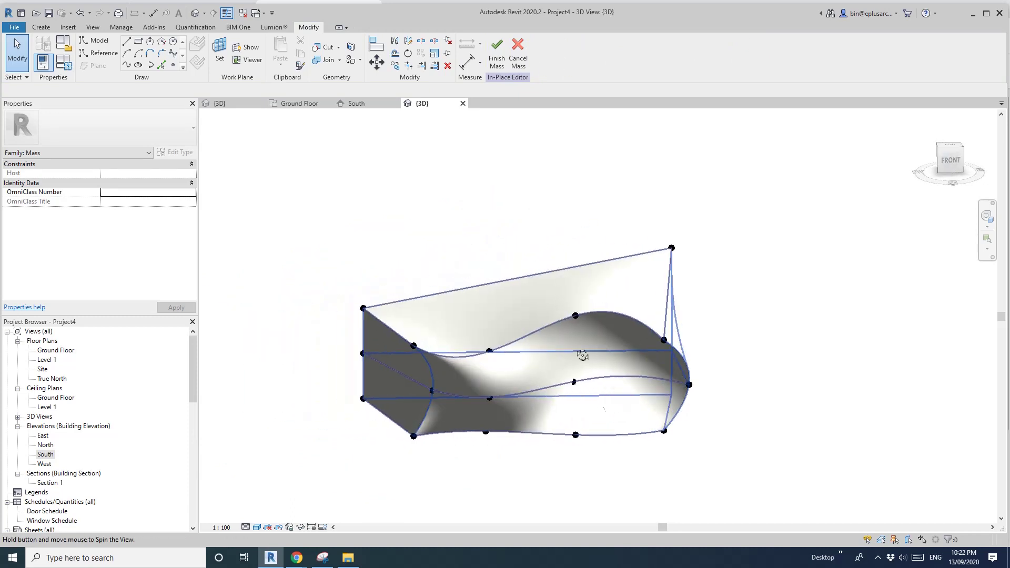
Move the middle outline's southeast corner point westward, slightly inside the corners above and below it.
{"action": "left_click", "coordinate": [567, 323]}
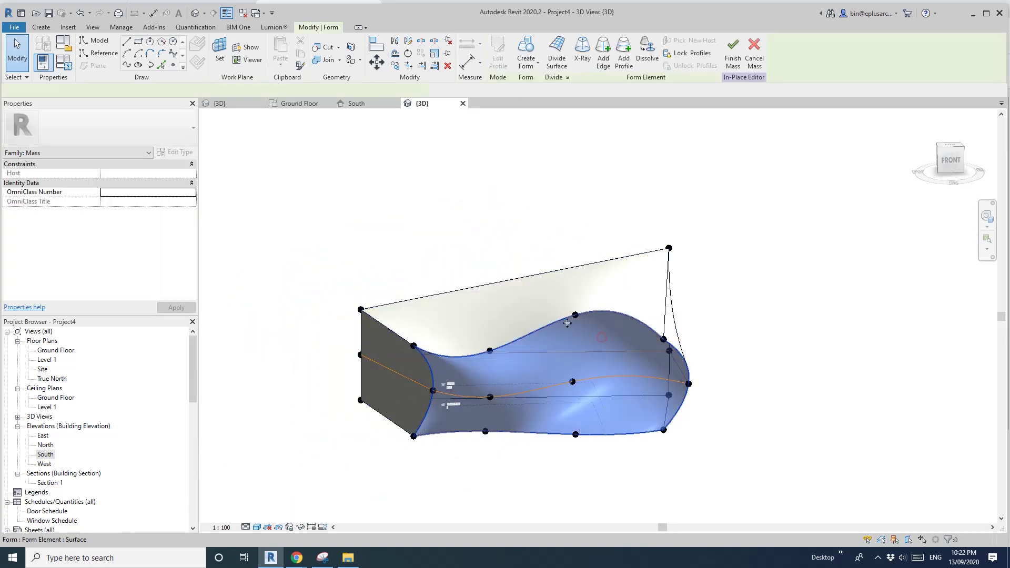
{"action": "middle_click_drag", "start_coordinate": [549, 385], "coordinate": [613, 435], "text": "shift"}
{"action": "key", "text": "Escape"}
{"action": "left_click", "coordinate": [568, 400]}
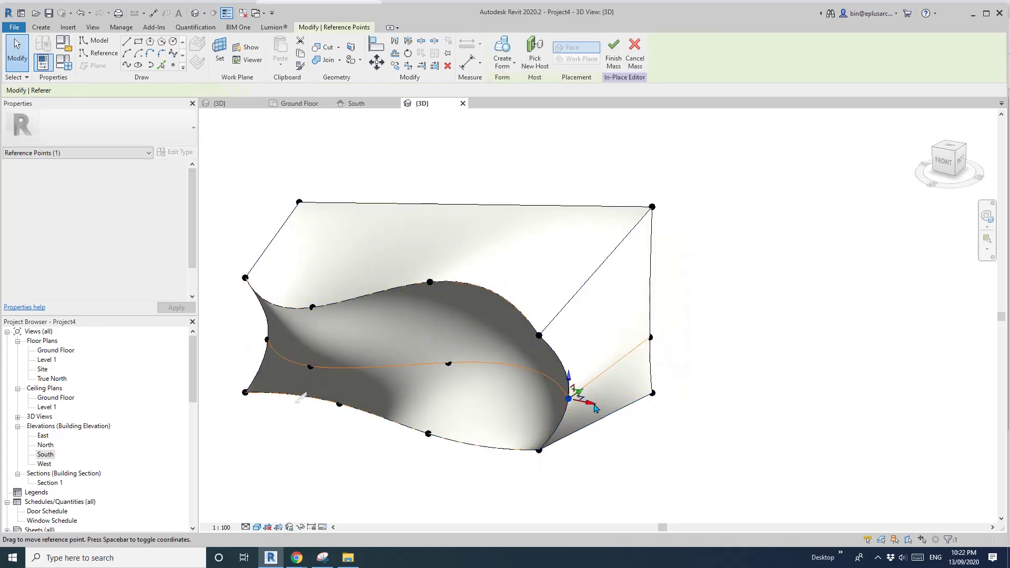
{"action": "mouse_move", "coordinate": [522, 389]}
{"action": "middle_mouse_down", "text": "shift"}
{"action": "mouse_move", "coordinate": [547, 400]}
{"action": "mouse_move", "coordinate": [524, 395]}
{"action": "middle_mouse_up", "text": "shift"}
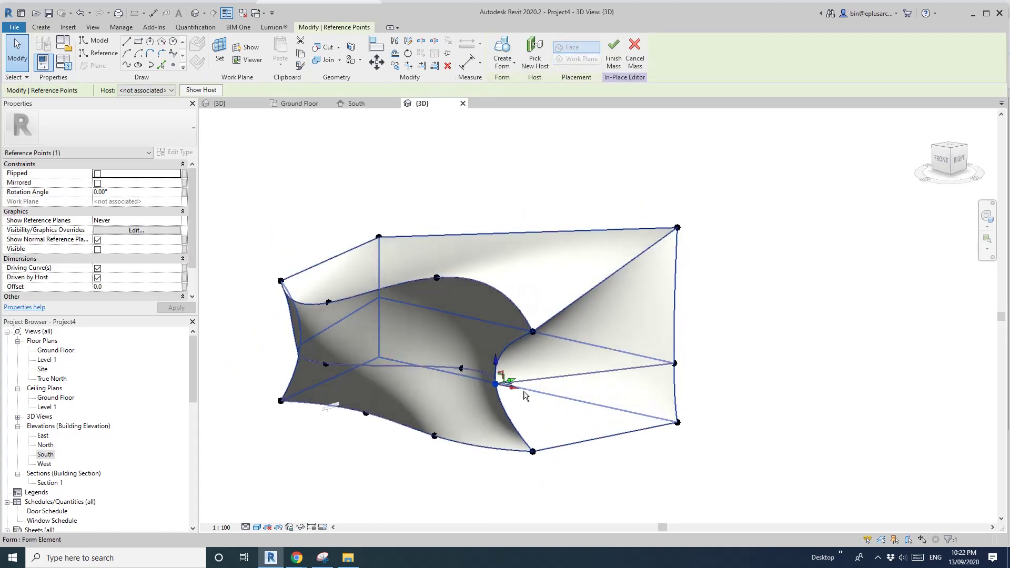
{"action": "left_click_drag", "start_coordinate": [513, 388], "coordinate": [536, 401]}
{"action": "middle_click_drag", "start_coordinate": [516, 404], "coordinate": [645, 427], "text": "shift"}
{"action": "left_click", "coordinate": [492, 393]}
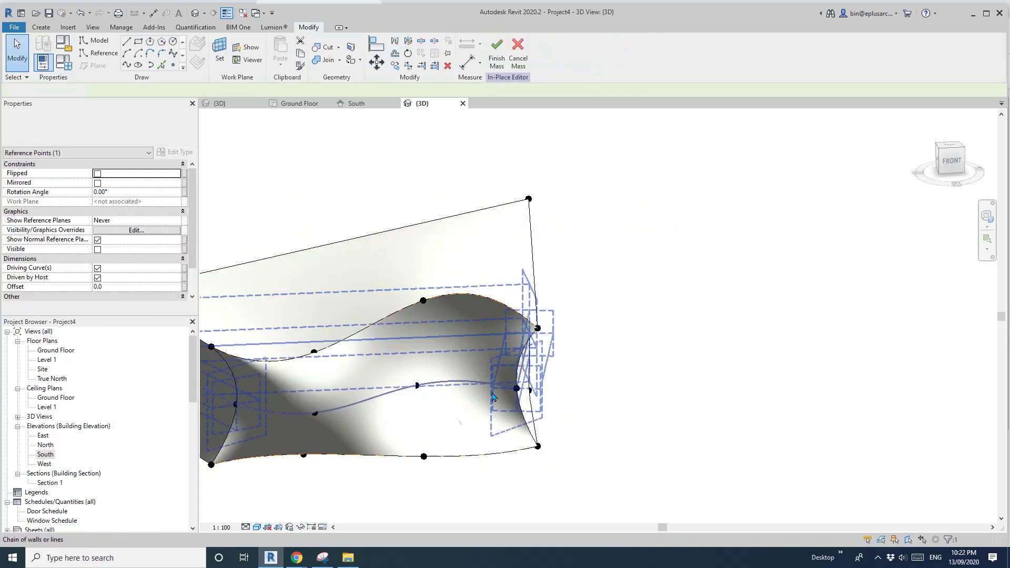
Divide the curved front face of the form into a UV grid surface.
{"action": "middle_click_drag", "start_coordinate": [492, 393], "coordinate": [592, 404], "text": "shift"}
{"action": "middle_click_drag", "start_coordinate": [537, 444], "coordinate": [540, 412]}
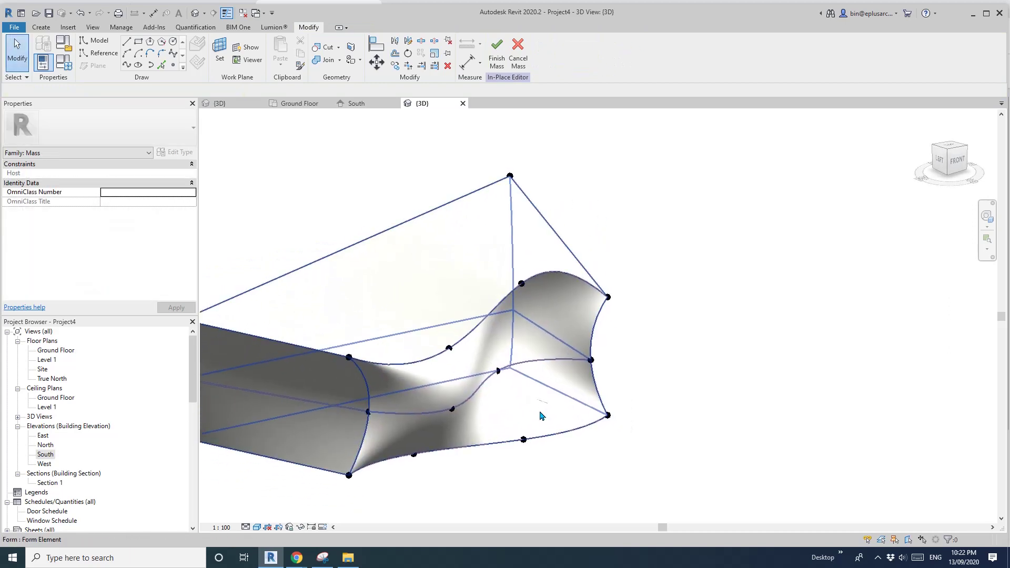
{"action": "left_click", "coordinate": [536, 414]}
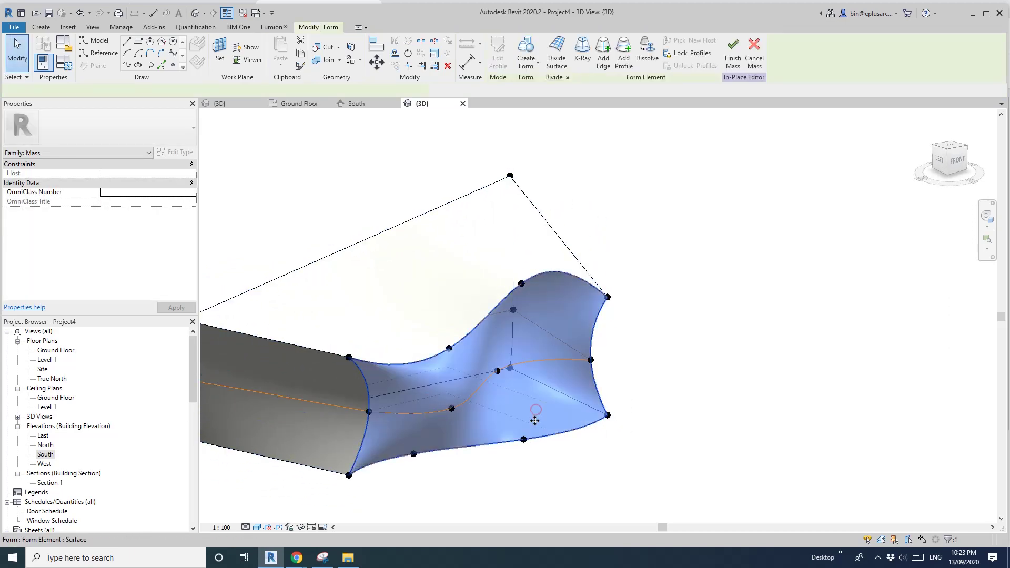
{"action": "left_click", "coordinate": [557, 57]}
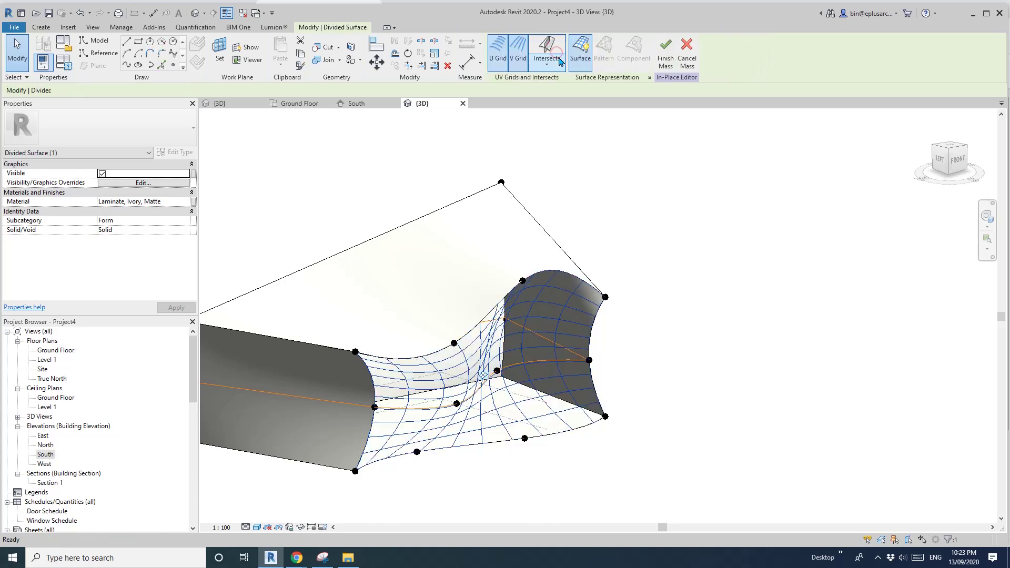
Set the divided surface's U and V grid layouts to Fixed Distance with a distance of 2000 each.
{"action": "middle_click_drag", "start_coordinate": [457, 386], "coordinate": [503, 387], "text": "shift"}
{"action": "scroll", "coordinate": [503, 387], "scroll_direction": "up", "scroll_amount": 1}
{"action": "left_click", "coordinate": [174, 203]}
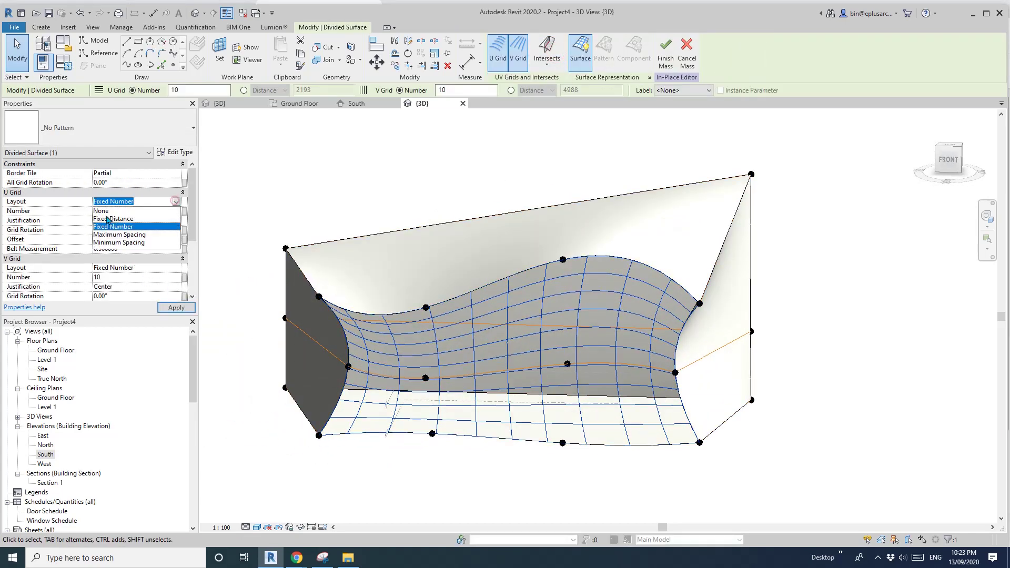
{"action": "left_click", "coordinate": [120, 219]}
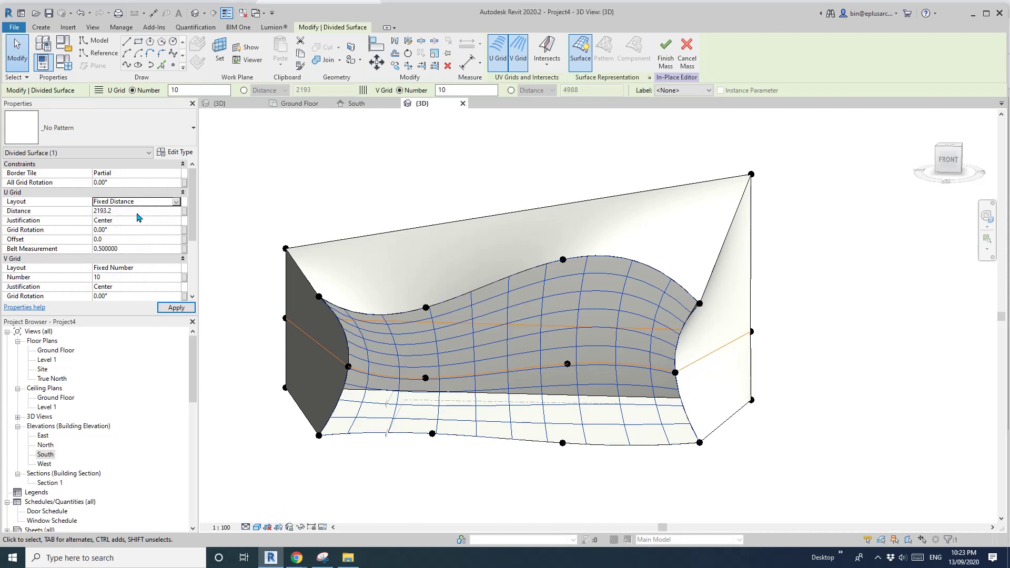
{"action": "left_click", "coordinate": [177, 268]}
{"action": "left_click", "coordinate": [121, 285]}
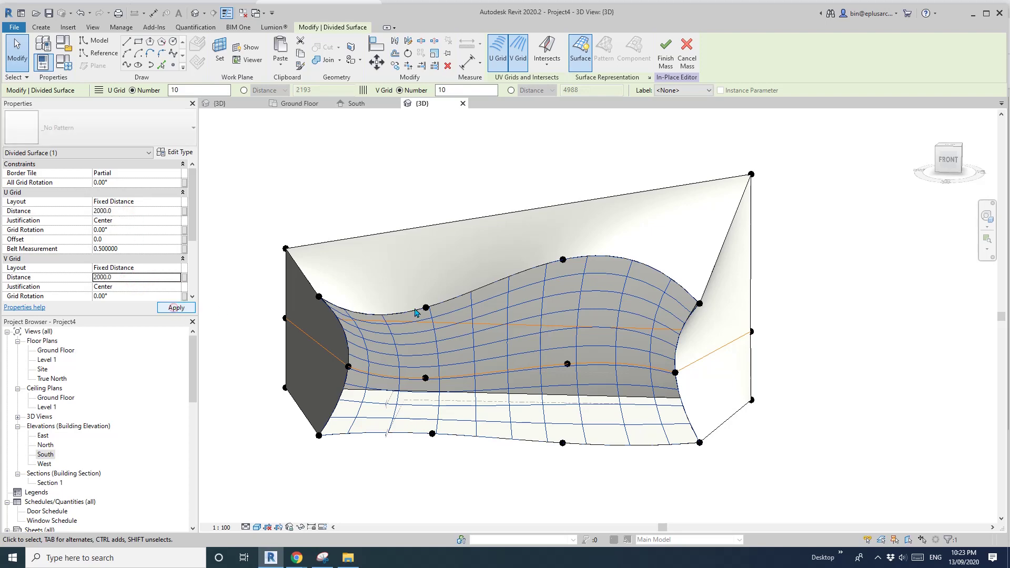
Examine the 2000 mm UV grid on the curved front face from the front and both sides of the form.
{"action": "middle_click_drag", "start_coordinate": [577, 380], "coordinate": [608, 325], "text": "shift"}
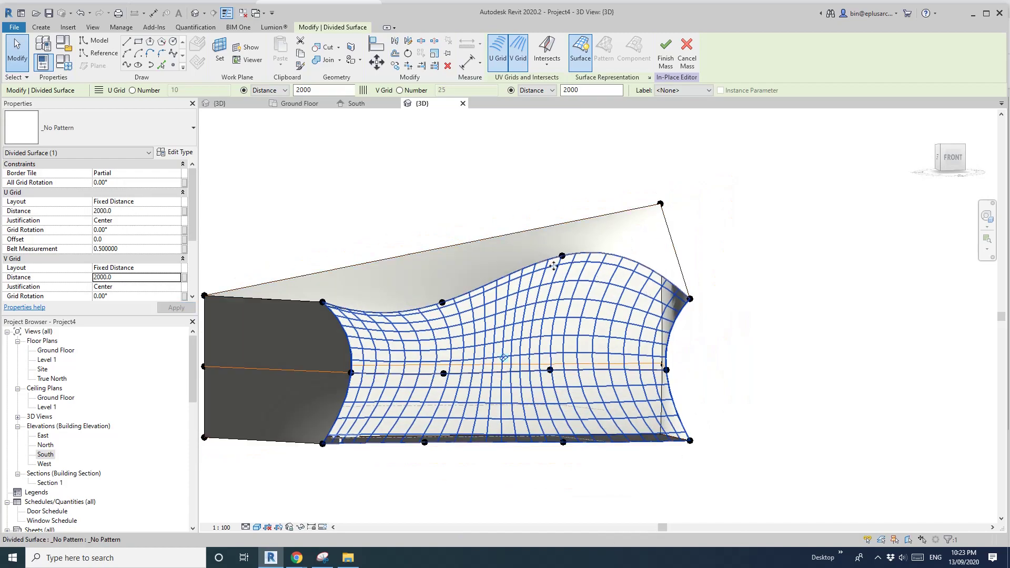
{"action": "middle_click_drag", "start_coordinate": [553, 265], "coordinate": [361, 406], "text": "shift"}
{"action": "middle_click_drag", "start_coordinate": [564, 412], "coordinate": [663, 415], "text": "shift"}
{"action": "key", "text": "Escape"}
{"action": "middle_click_drag", "start_coordinate": [508, 363], "coordinate": [563, 405]}
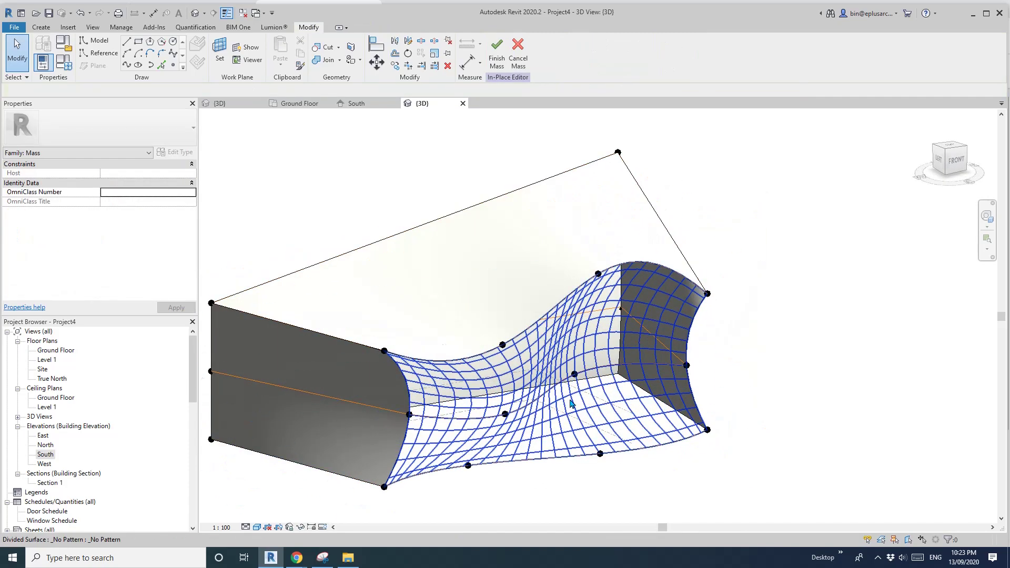
{"action": "middle_click_drag", "start_coordinate": [596, 367], "coordinate": [501, 400], "text": "shift"}
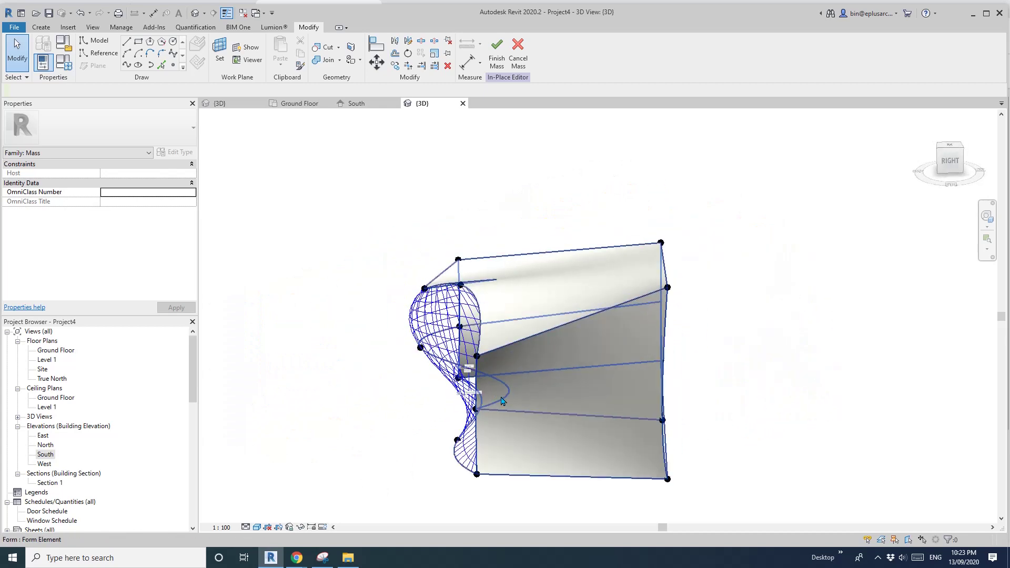
{"action": "middle_click_drag", "start_coordinate": [762, 374], "coordinate": [638, 368], "text": "shift"}
{"action": "scroll", "coordinate": [657, 367], "scroll_direction": "up", "scroll_amount": 1}
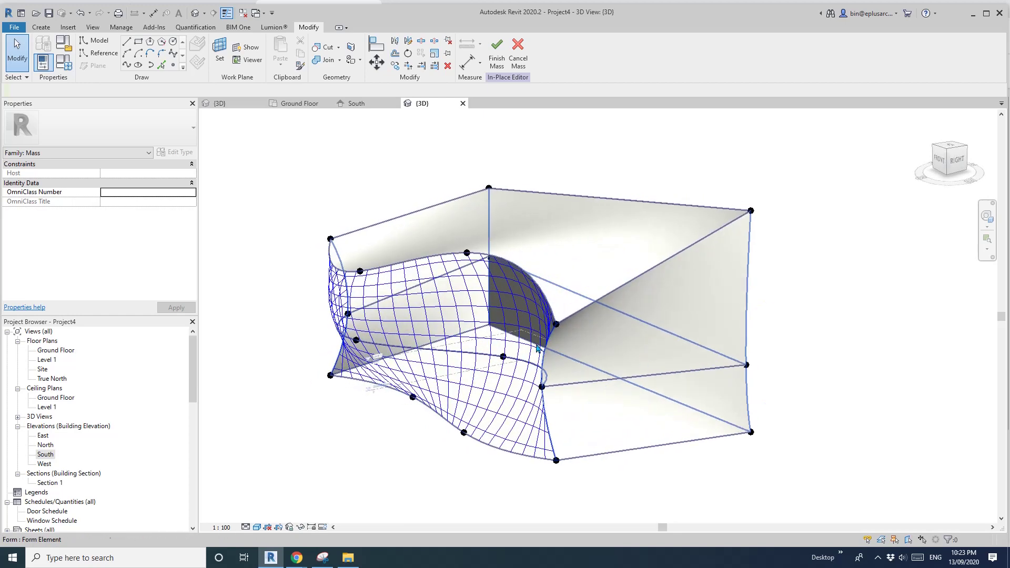
{"action": "middle_click_drag", "start_coordinate": [307, 163], "coordinate": [385, 177], "text": "shift"}
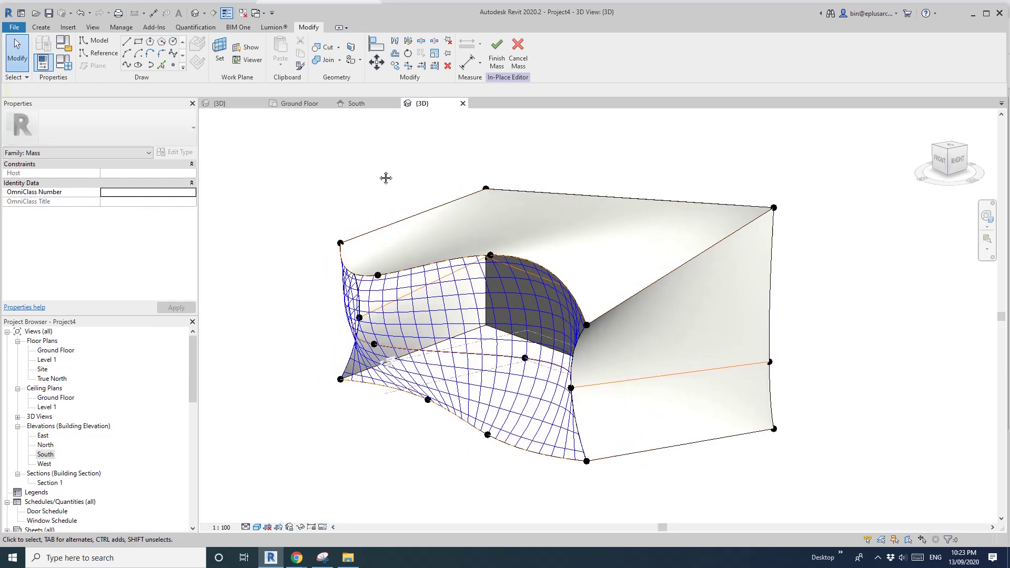
Finish the in-place mass with its divided front face.
{"action": "left_click", "coordinate": [495, 60]}
{"action": "middle_click_drag", "start_coordinate": [519, 226], "coordinate": [435, 236], "text": "shift"}
Place Double brick - 270 walls by face on the mass's two side faces and back face, with location line Finish Face: Interior.
{"action": "left_click", "coordinate": [49, 28]}
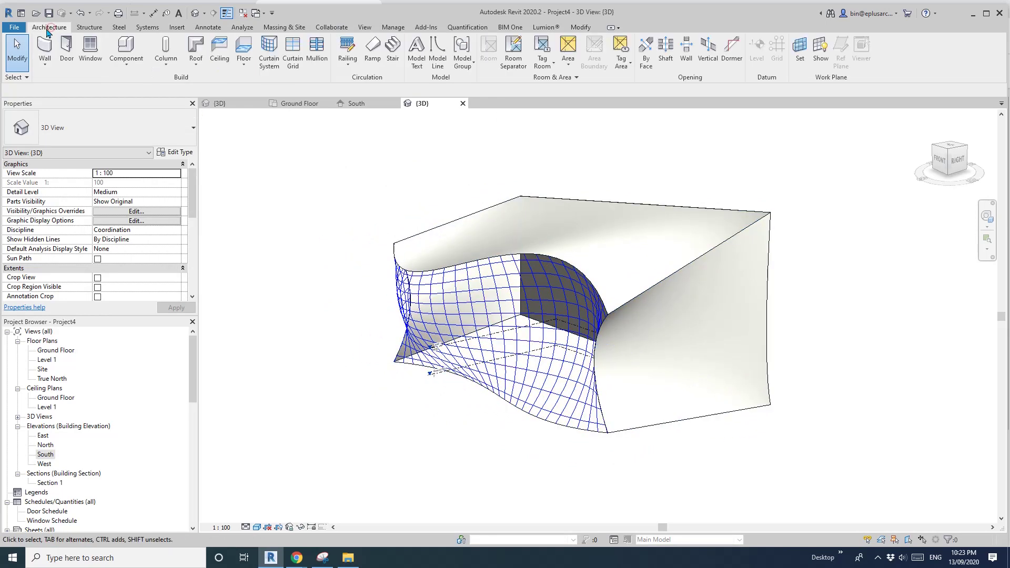
{"action": "left_click", "coordinate": [44, 67]}
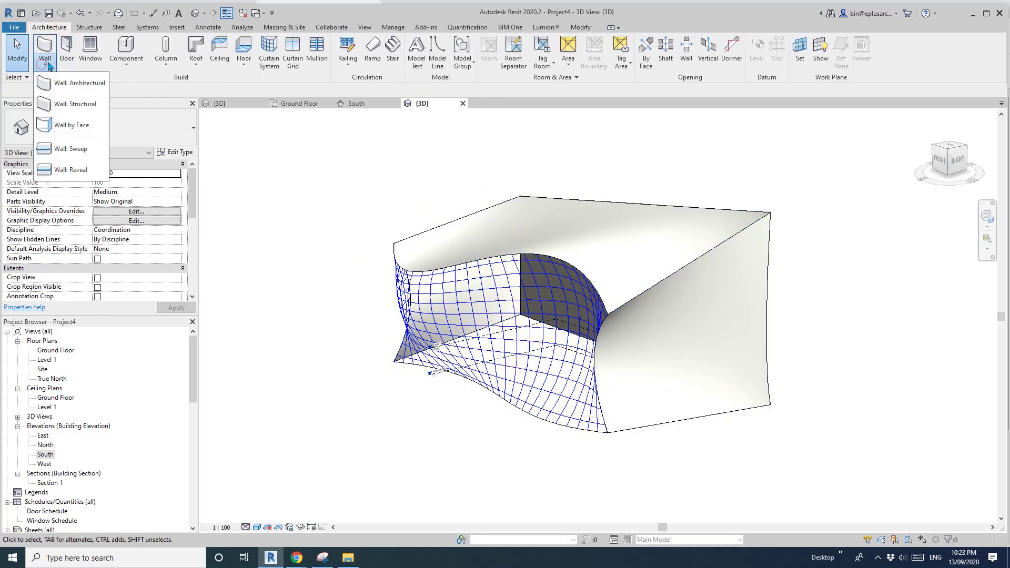
{"action": "left_click", "coordinate": [62, 126]}
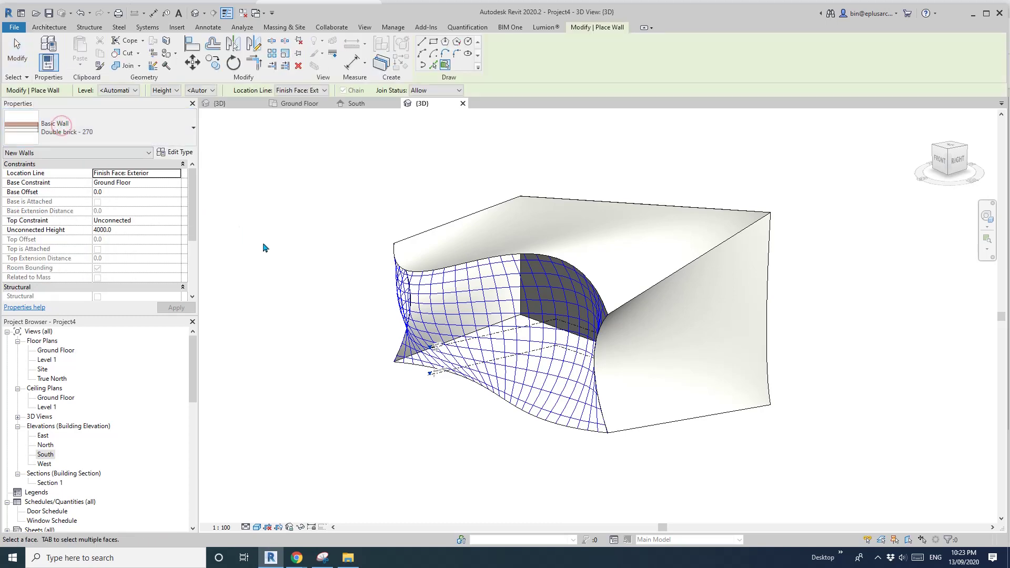
{"action": "middle_click_drag", "start_coordinate": [263, 245], "coordinate": [294, 271], "text": "shift"}
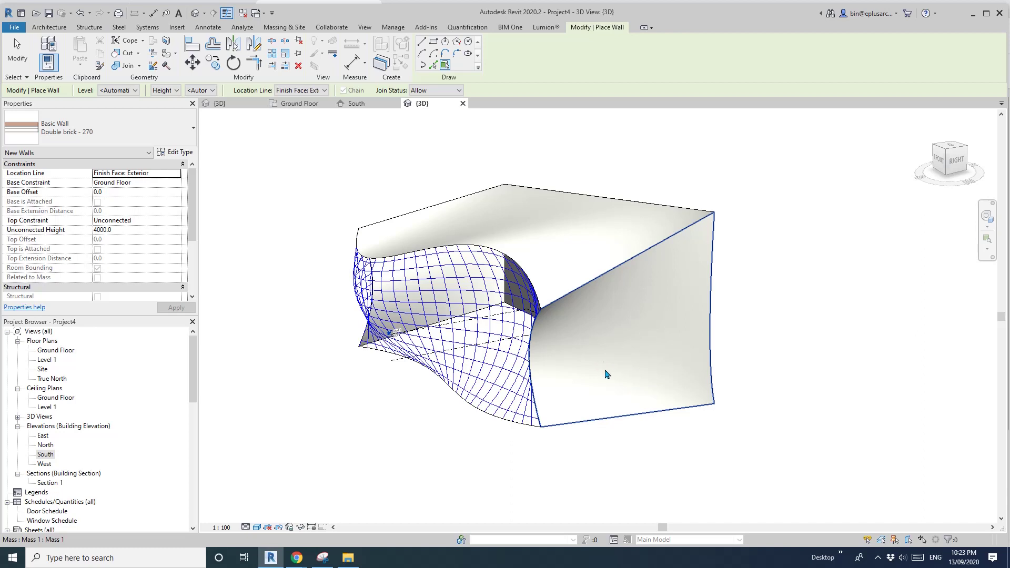
{"action": "left_click", "coordinate": [174, 176]}
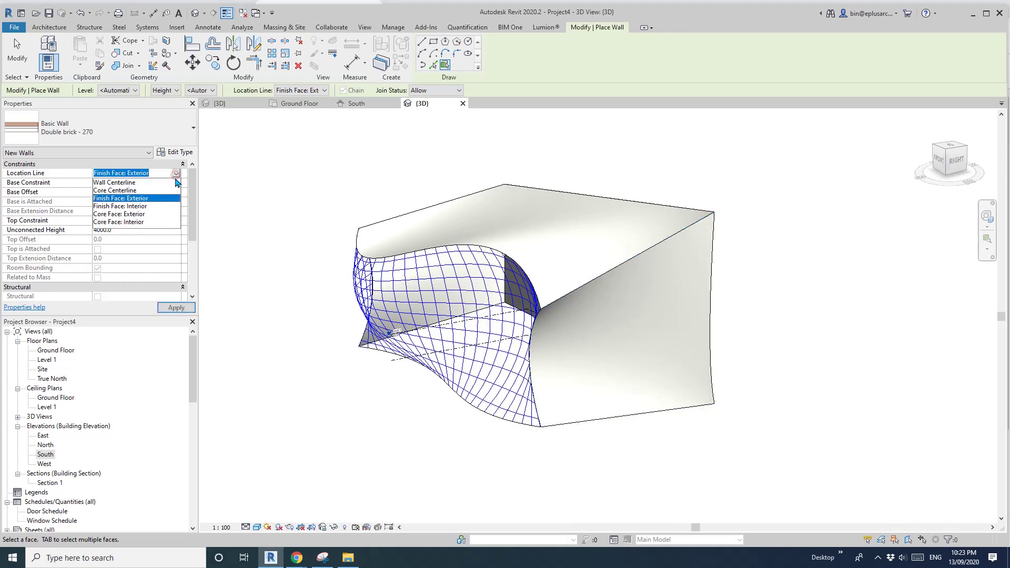
{"action": "left_click", "coordinate": [128, 207]}
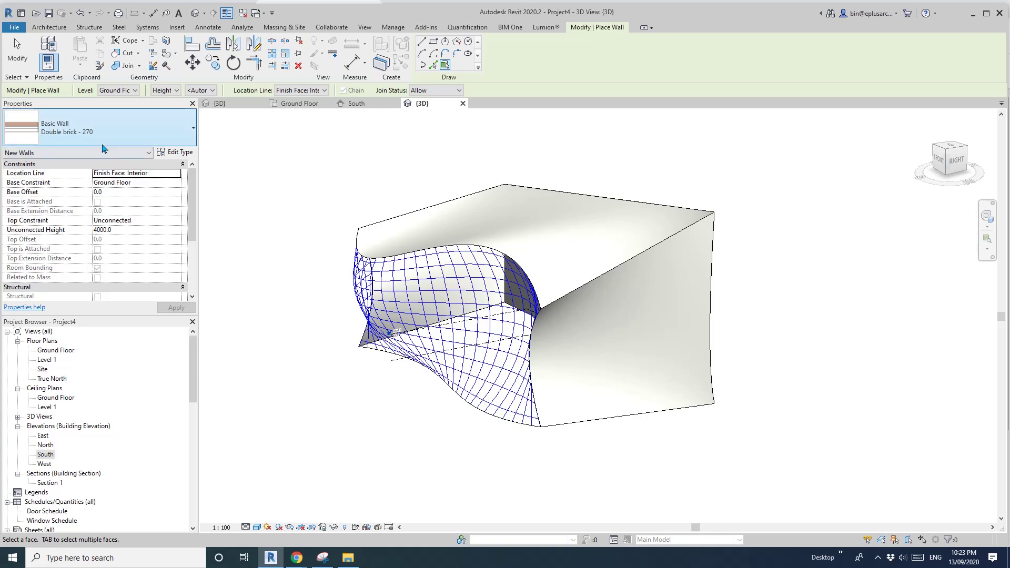
{"action": "middle_click_drag", "start_coordinate": [678, 364], "coordinate": [462, 331], "text": "shift"}
{"action": "scroll", "coordinate": [413, 333], "scroll_direction": "up", "scroll_amount": 2}
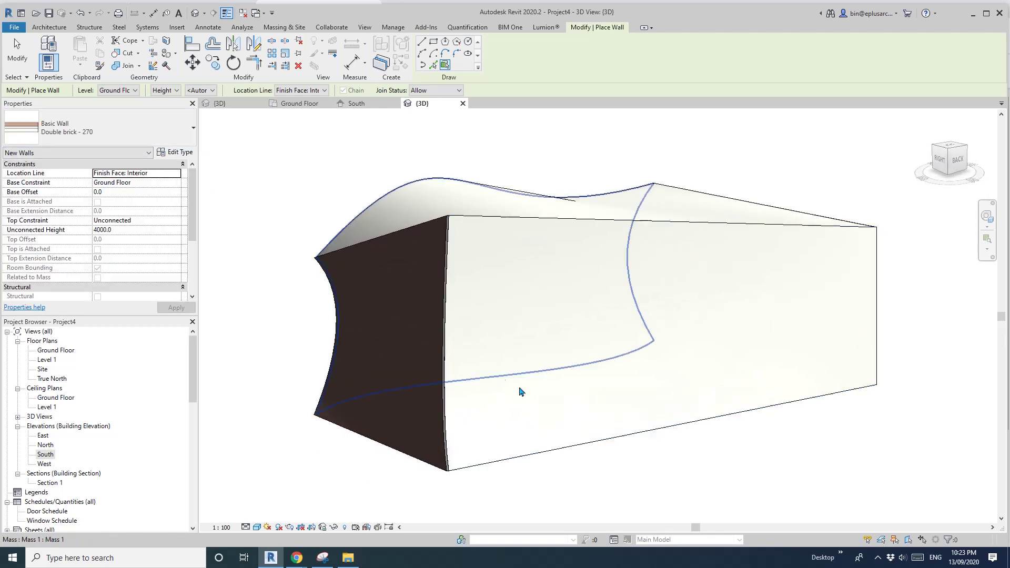
{"action": "middle_click_drag", "start_coordinate": [683, 379], "coordinate": [440, 365], "text": "shift"}
{"action": "middle_click_drag", "start_coordinate": [433, 329], "coordinate": [552, 219], "text": "shift"}
Create a Generic - 400mm roof by face on the top face of the mass, with Level 1 as reference level.
{"action": "left_click", "coordinate": [50, 28]}
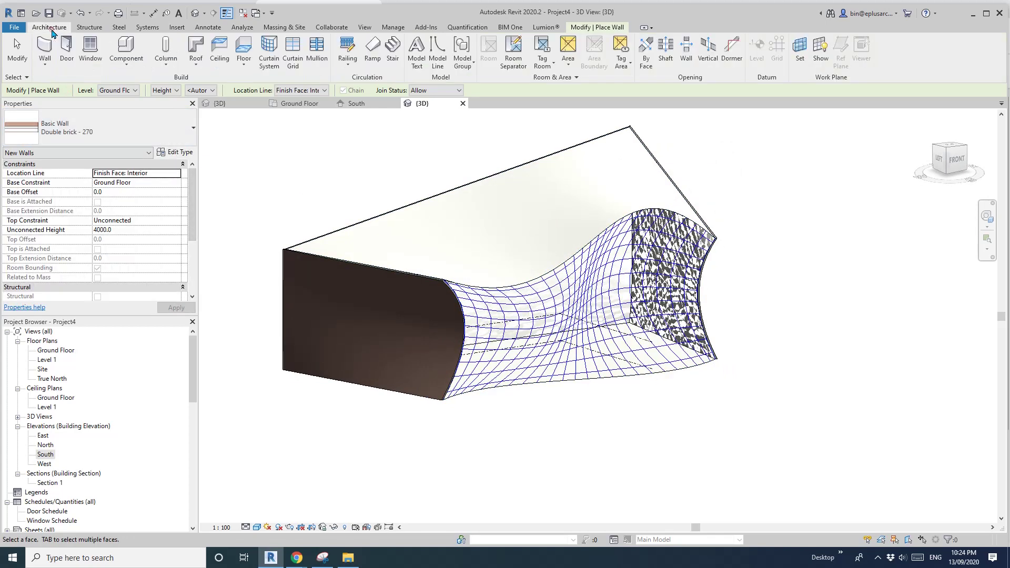
{"action": "left_click", "coordinate": [196, 69]}
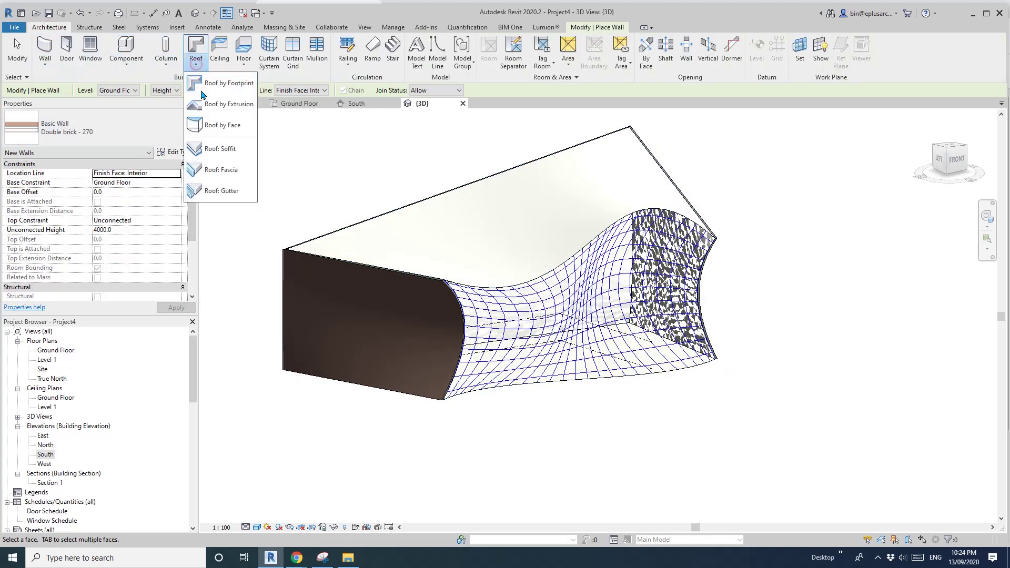
{"action": "left_click", "coordinate": [221, 129]}
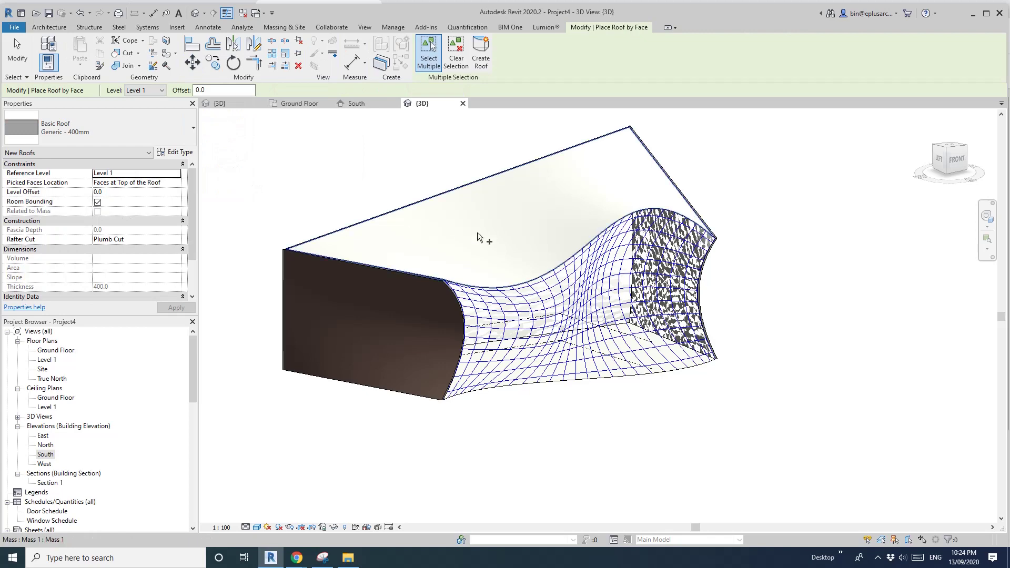
{"action": "left_click", "coordinate": [533, 215]}
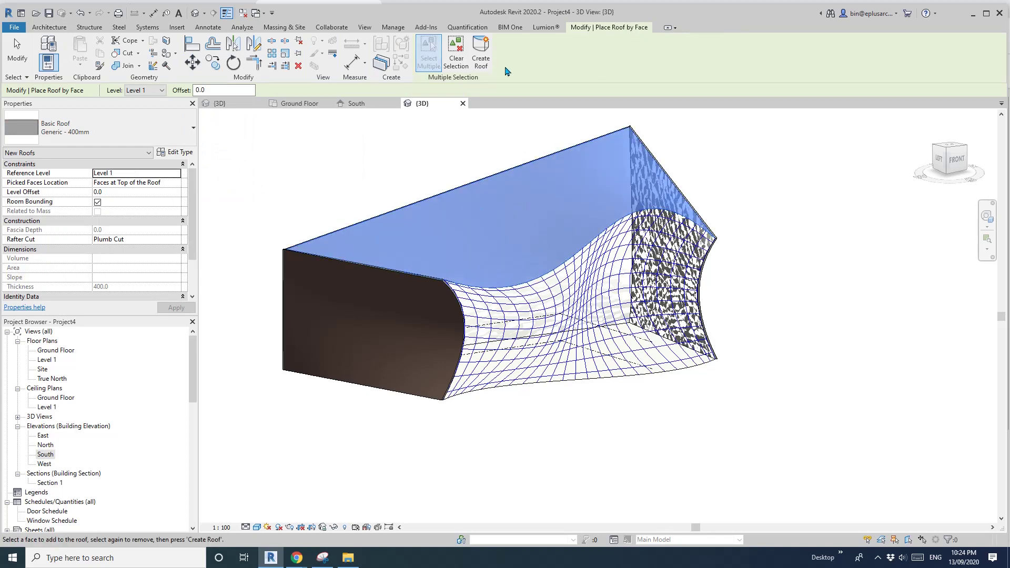
{"action": "left_click", "coordinate": [484, 53]}
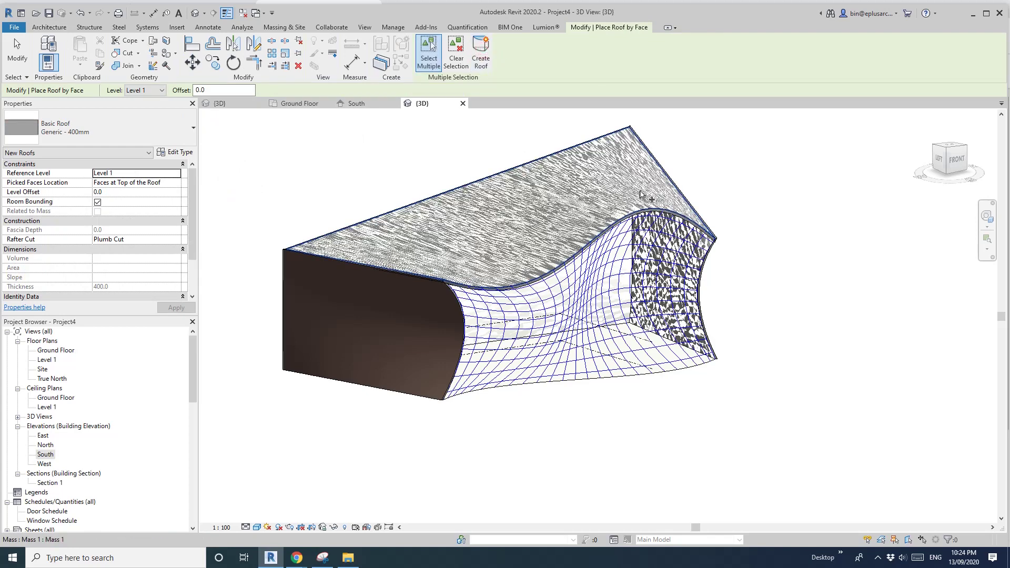
{"action": "scroll", "coordinate": [495, 281], "scroll_direction": "up", "scroll_amount": 4}
{"action": "key", "text": "Escape"}
{"action": "key", "text": "Escape"}
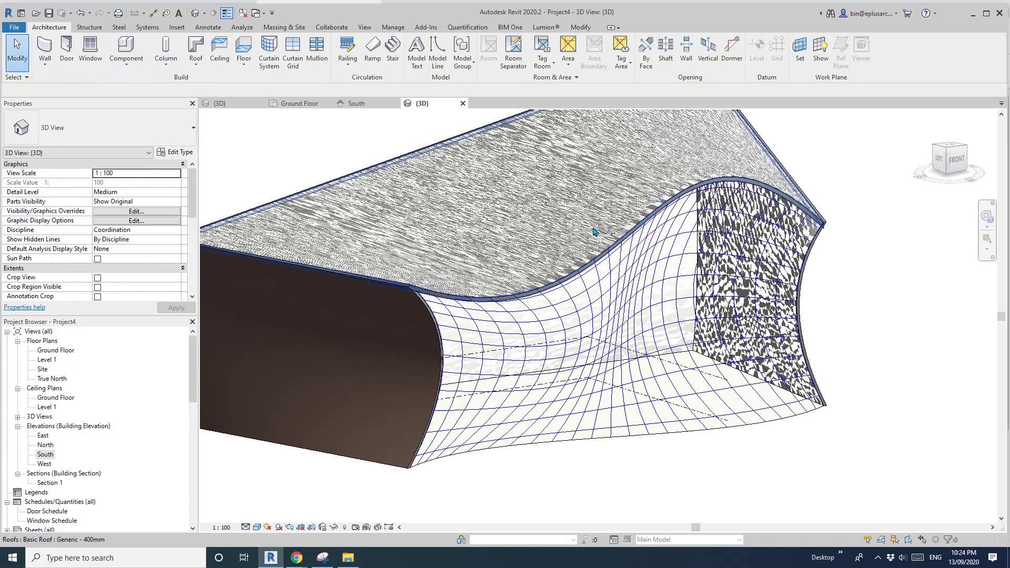
Set the roof's picked faces location to Faces at Bottom of the Roof.
{"action": "scroll", "coordinate": [480, 294], "scroll_direction": "up", "scroll_amount": 2}
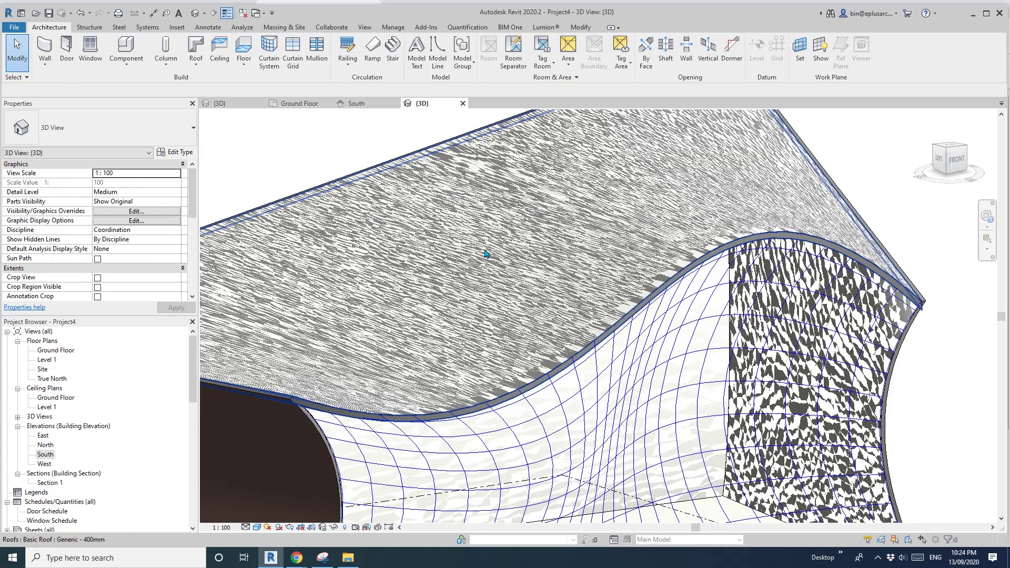
{"action": "middle_click_drag", "start_coordinate": [544, 251], "coordinate": [526, 254]}
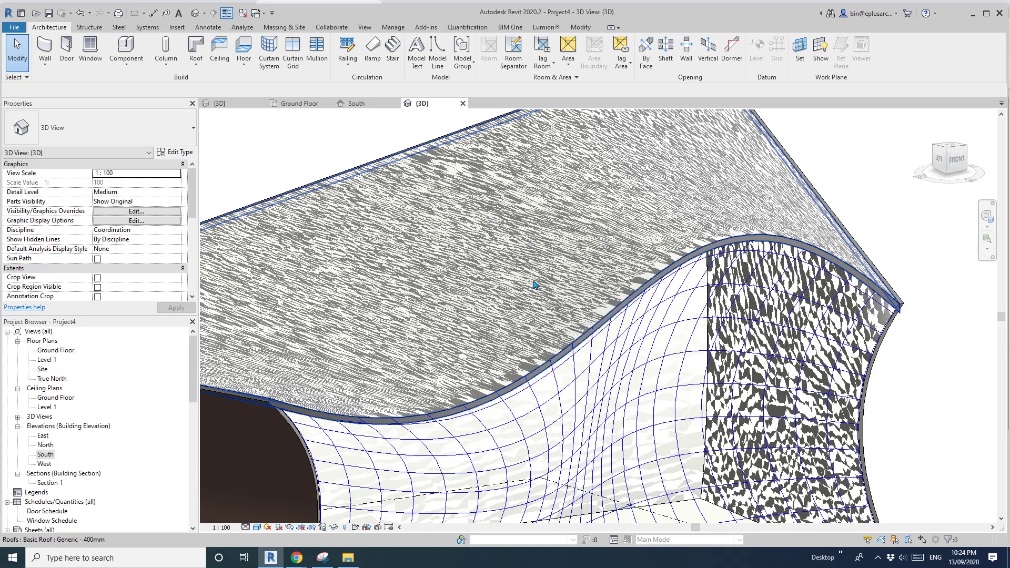
{"action": "scroll", "coordinate": [564, 360], "scroll_direction": "up", "scroll_amount": 3}
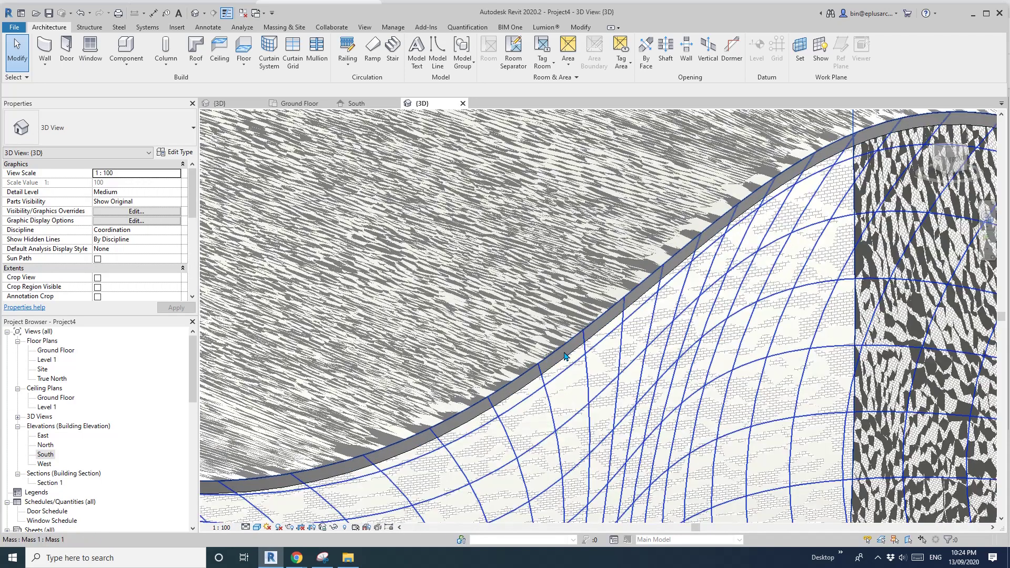
{"action": "left_click", "coordinate": [563, 345]}
{"action": "scroll", "coordinate": [563, 345], "scroll_direction": "down", "scroll_amount": 5}
{"action": "key", "text": "Escape"}
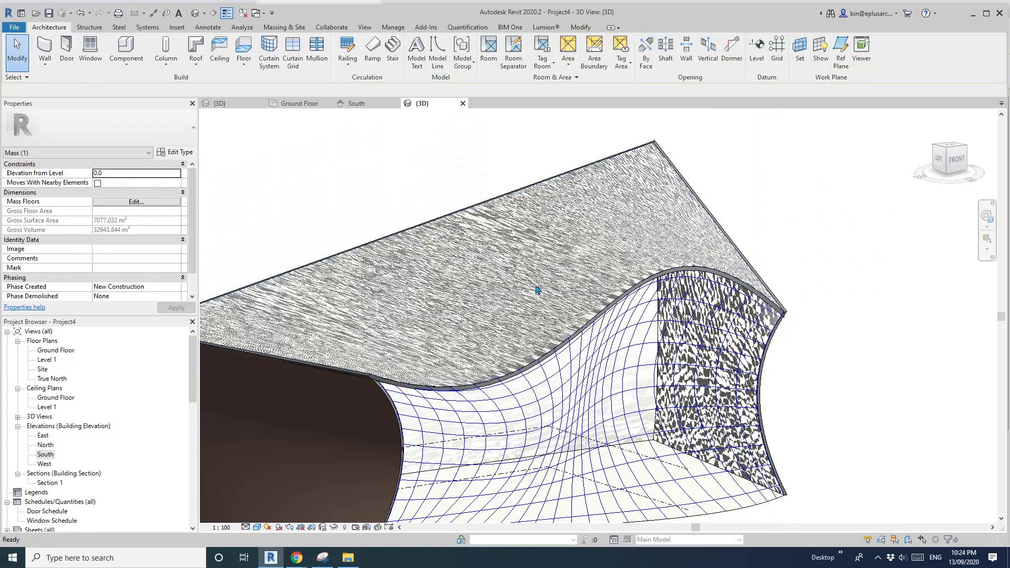
{"action": "left_click", "coordinate": [531, 279]}
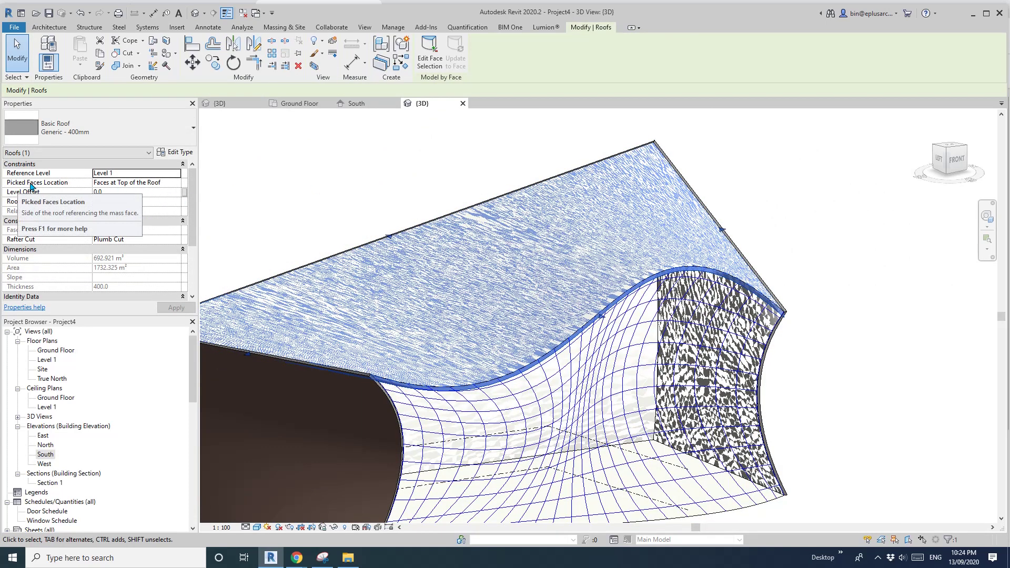
{"action": "left_click", "coordinate": [160, 183]}
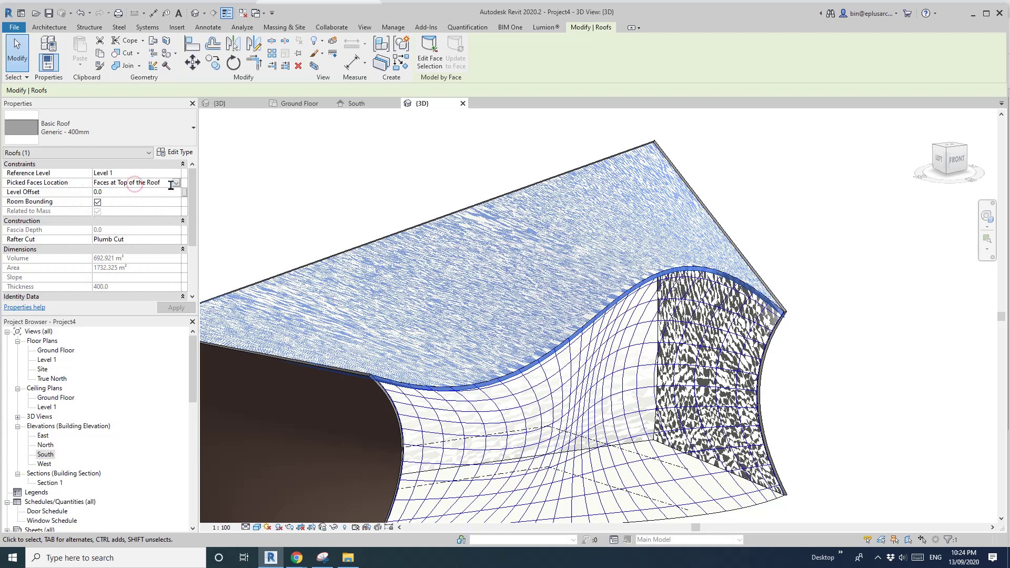
{"action": "left_click", "coordinate": [176, 183]}
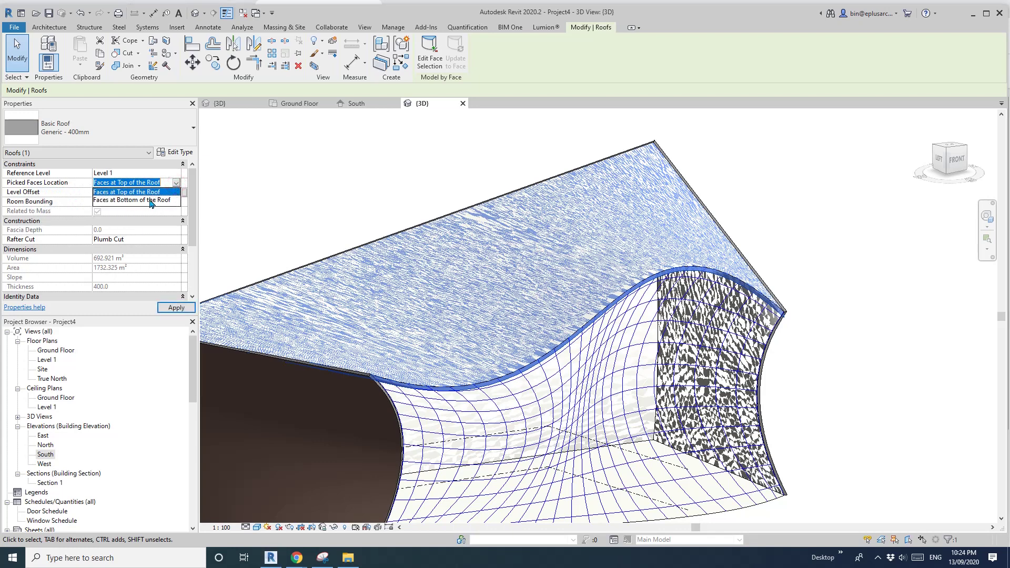
{"action": "left_click", "coordinate": [159, 200]}
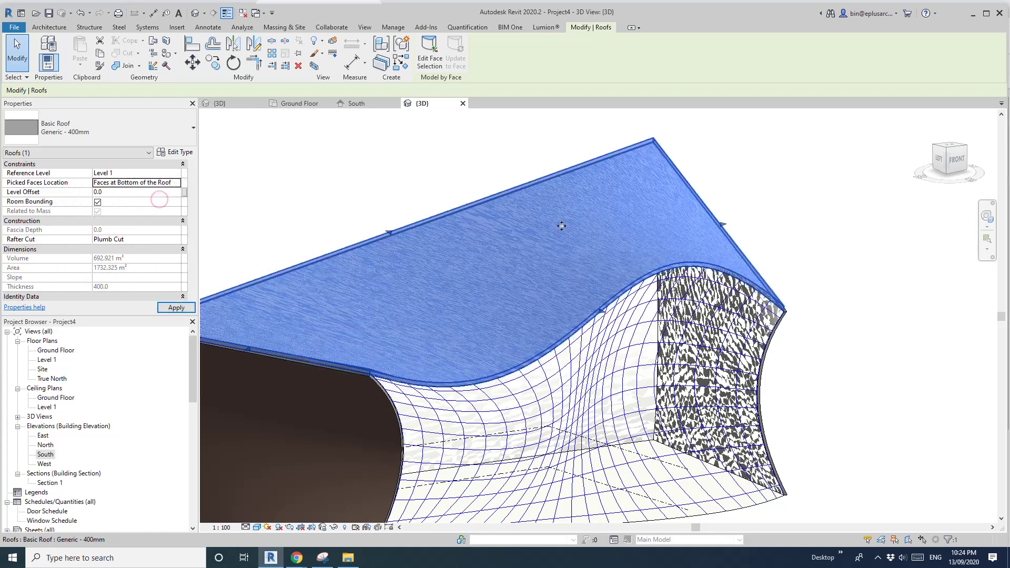
{"action": "left_click", "coordinate": [815, 202]}
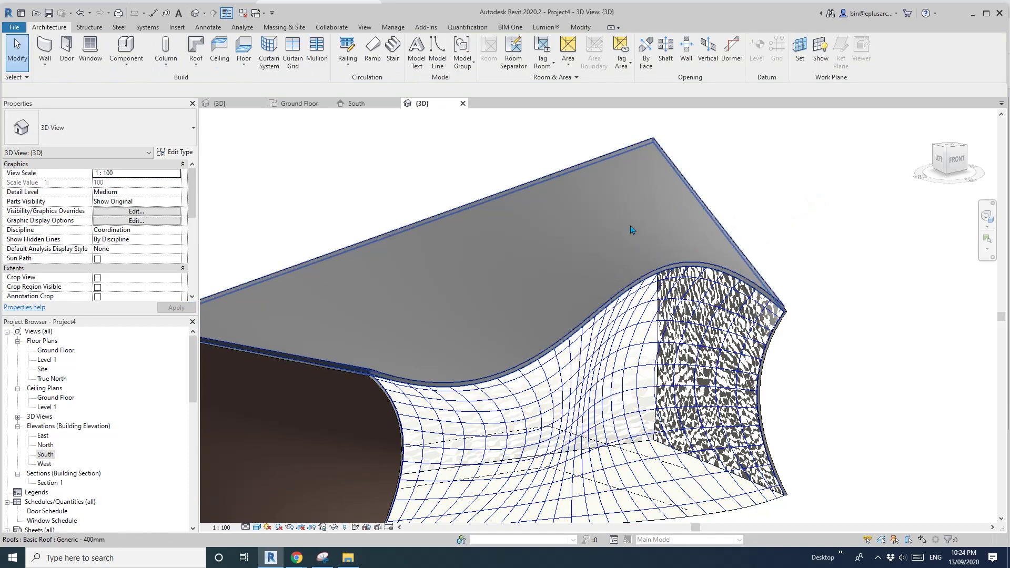
Open the South elevation and maximize the 3D extents of the Level 1 and Ground Floor levels.
{"action": "scroll", "coordinate": [605, 288], "scroll_direction": "down", "scroll_amount": 3}
{"action": "middle_click_drag", "start_coordinate": [682, 254], "coordinate": [651, 294], "text": "shift"}
{"action": "scroll", "coordinate": [623, 356], "scroll_direction": "down", "scroll_amount": 1}
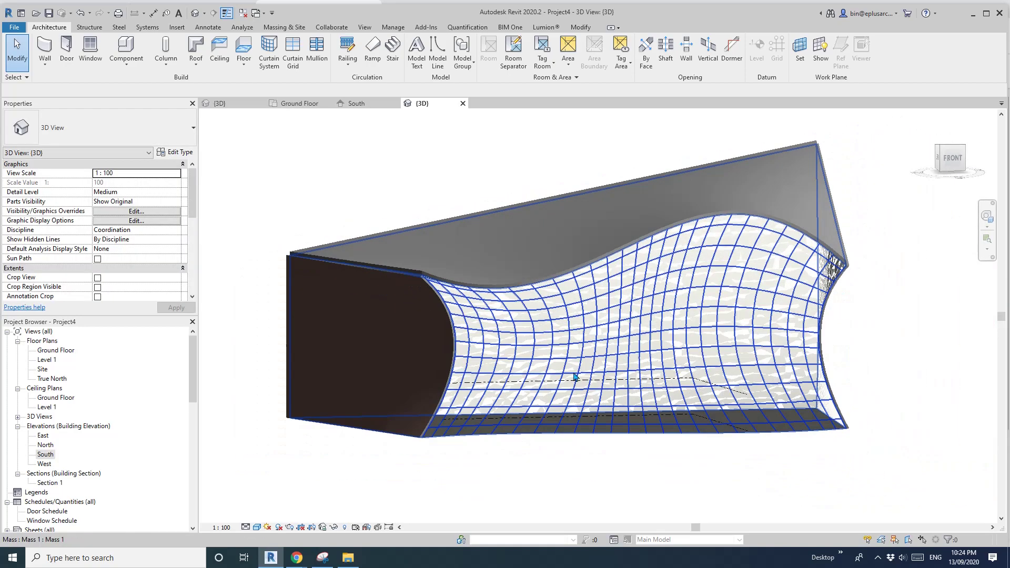
{"action": "middle_click_drag", "start_coordinate": [522, 381], "coordinate": [511, 368]}
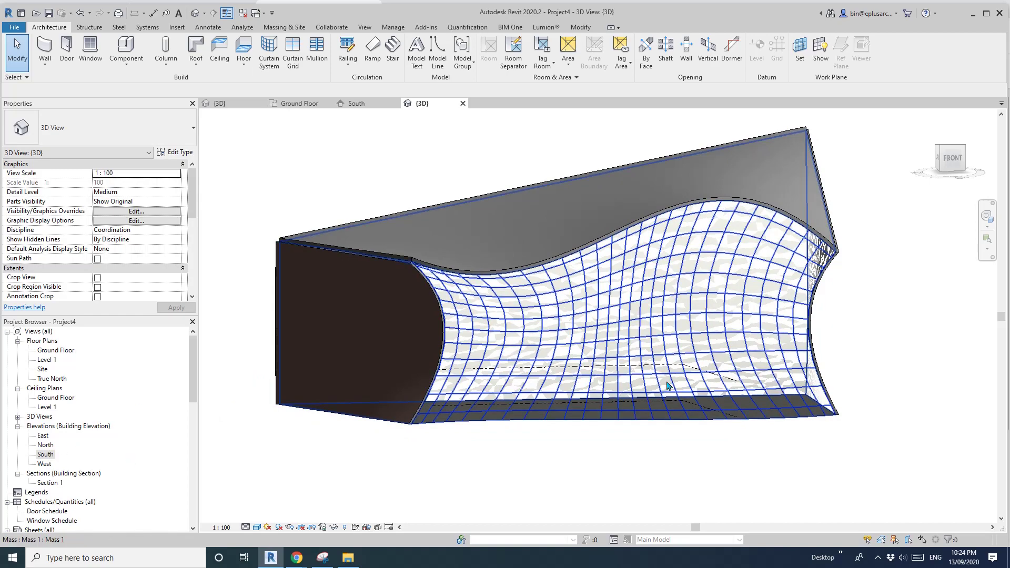
{"action": "double_click", "coordinate": [45, 455]}
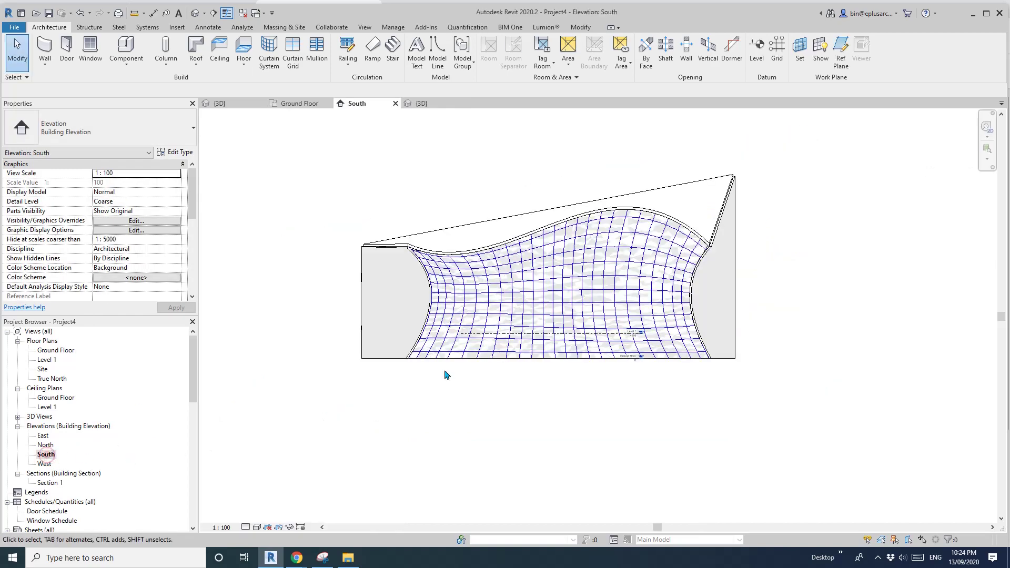
{"action": "scroll", "coordinate": [604, 340], "scroll_direction": "up", "scroll_amount": 5}
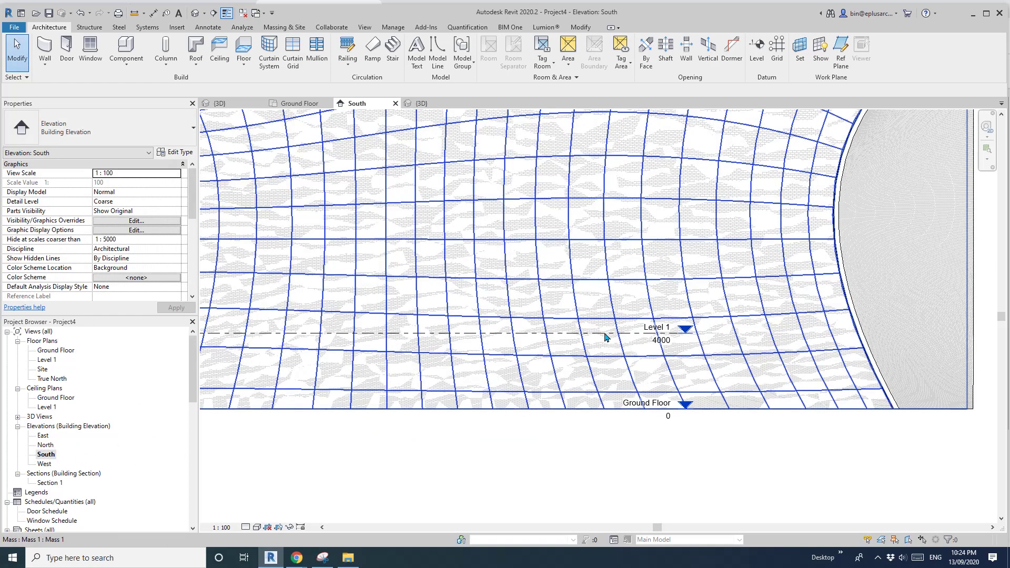
{"action": "left_click", "coordinate": [604, 334]}
{"action": "right_click", "coordinate": [604, 335]}
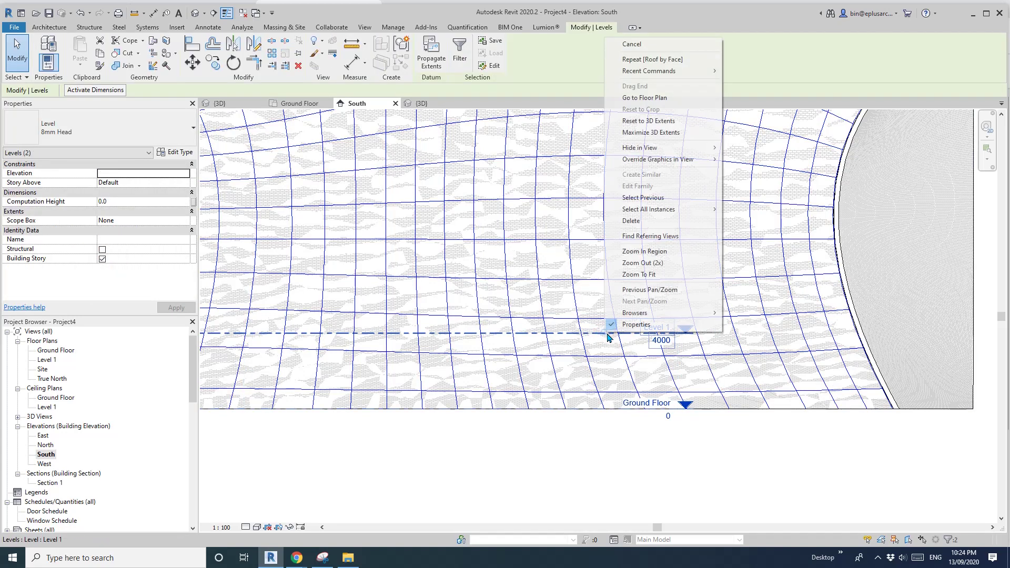
{"action": "left_click", "coordinate": [650, 132]}
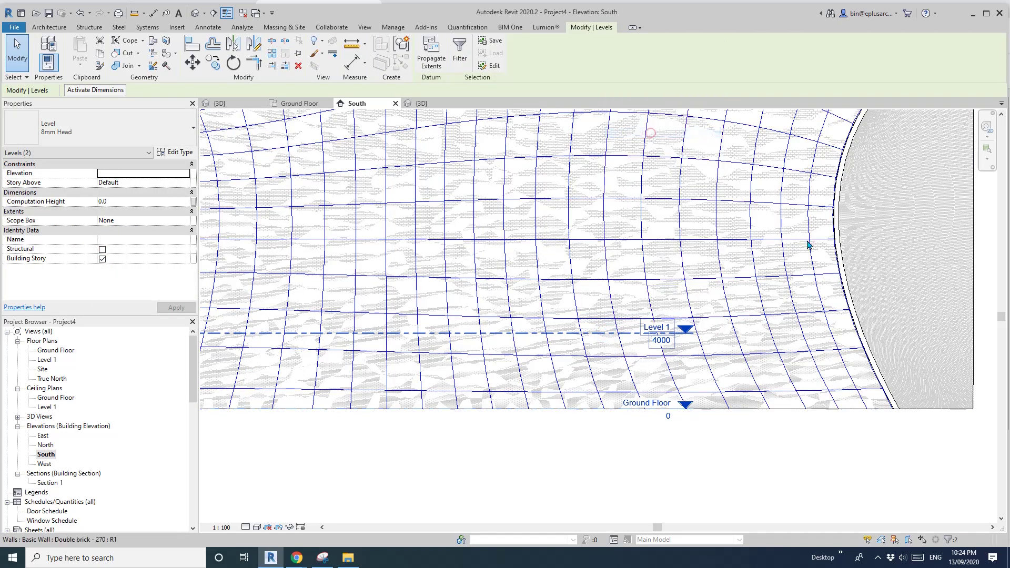
{"action": "key", "text": "Escape"}
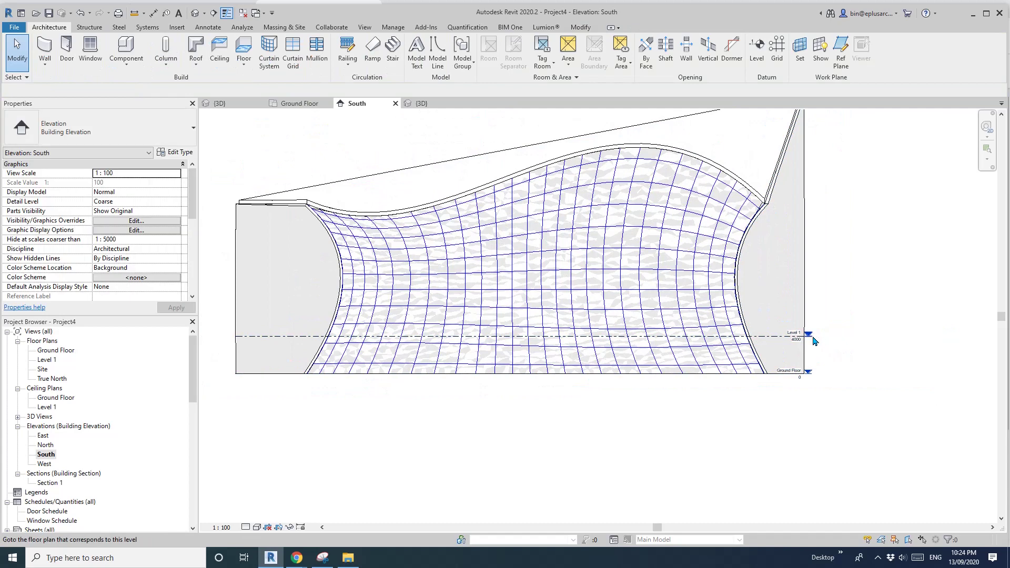
Copy the Level 1 line upward four times at 4000 mm spacing to create levels at 8000, 12000, 16000 and 20000.
{"action": "left_click", "coordinate": [811, 337]}
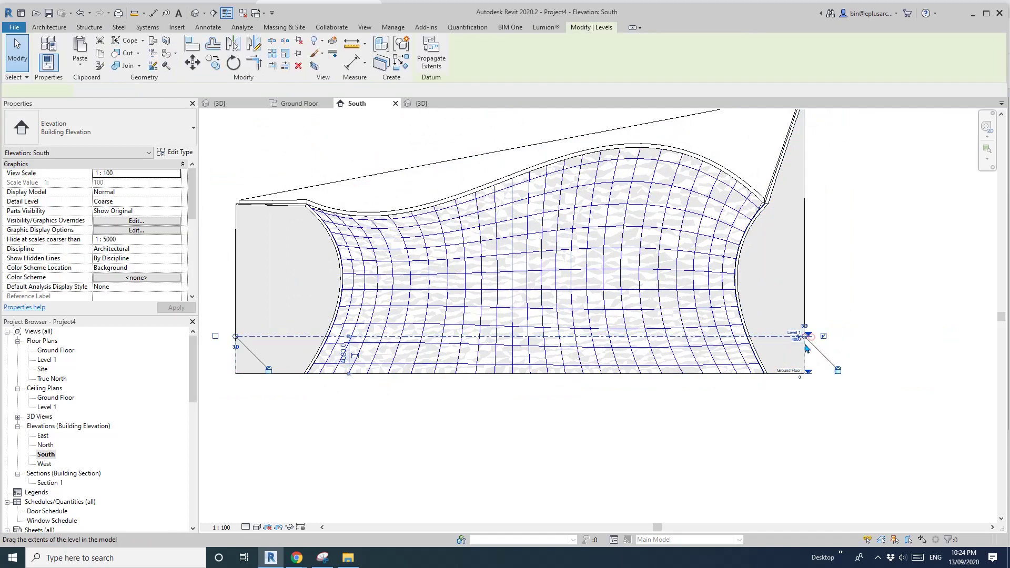
{"action": "key", "text": "c"}
{"action": "key", "text": "o"}
{"action": "left_click", "coordinate": [768, 374]}
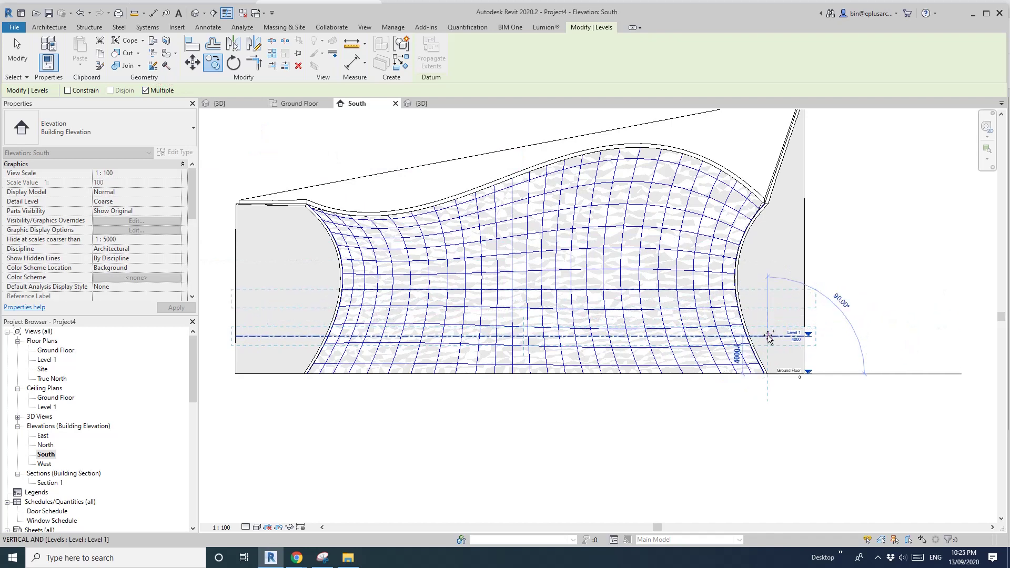
{"action": "left_click", "coordinate": [768, 336]}
{"action": "left_click", "coordinate": [767, 298]}
{"action": "left_click", "coordinate": [767, 261]}
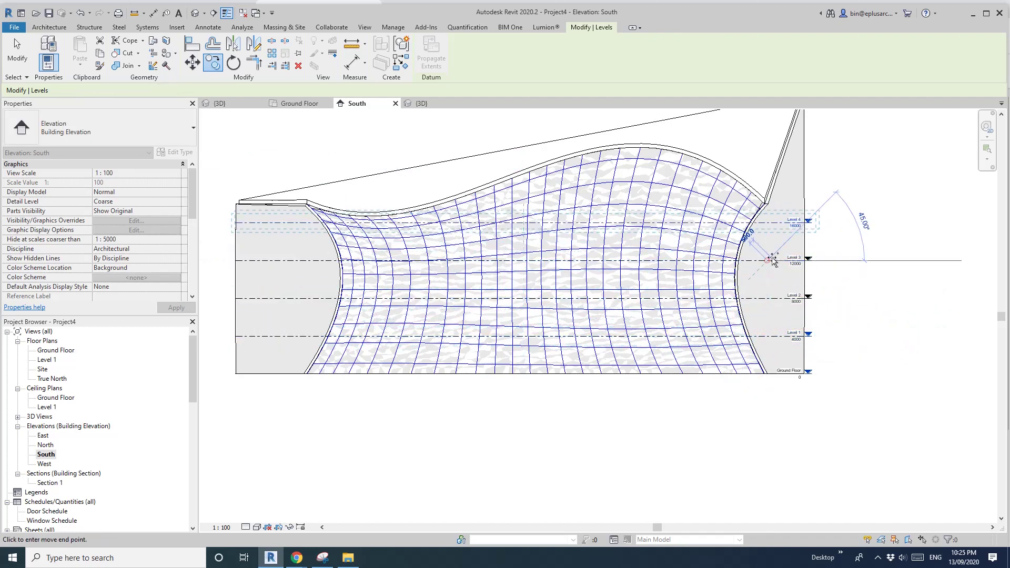
{"action": "scroll", "coordinate": [768, 261], "scroll_direction": "down", "scroll_amount": 1}
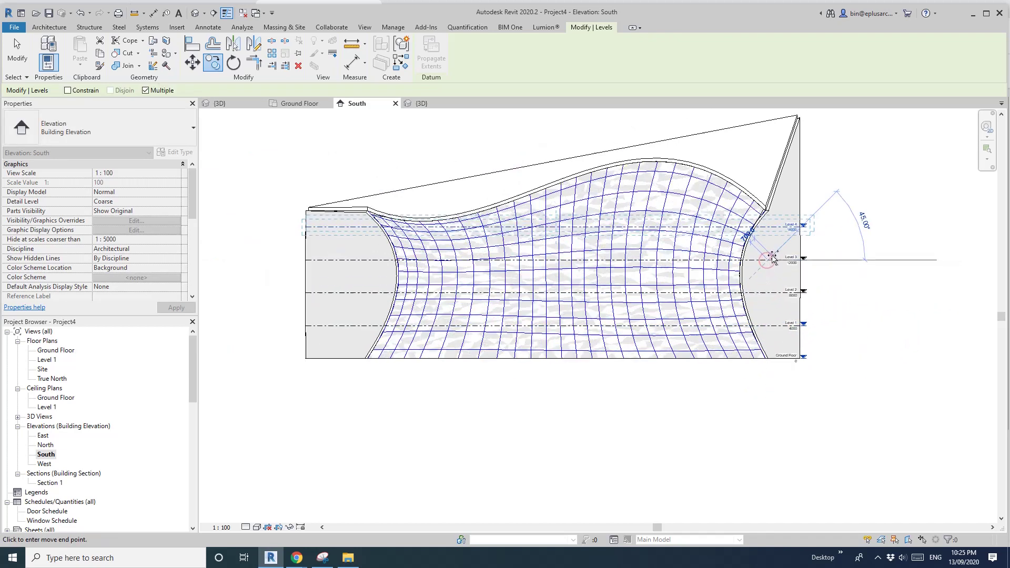
{"action": "left_click", "coordinate": [767, 228]}
{"action": "key", "text": "Escape"}
{"action": "key", "text": "Escape"}
{"action": "scroll", "coordinate": [758, 295], "scroll_direction": "down", "scroll_amount": 1}
{"action": "middle_click_drag", "start_coordinate": [763, 251], "coordinate": [749, 267]}
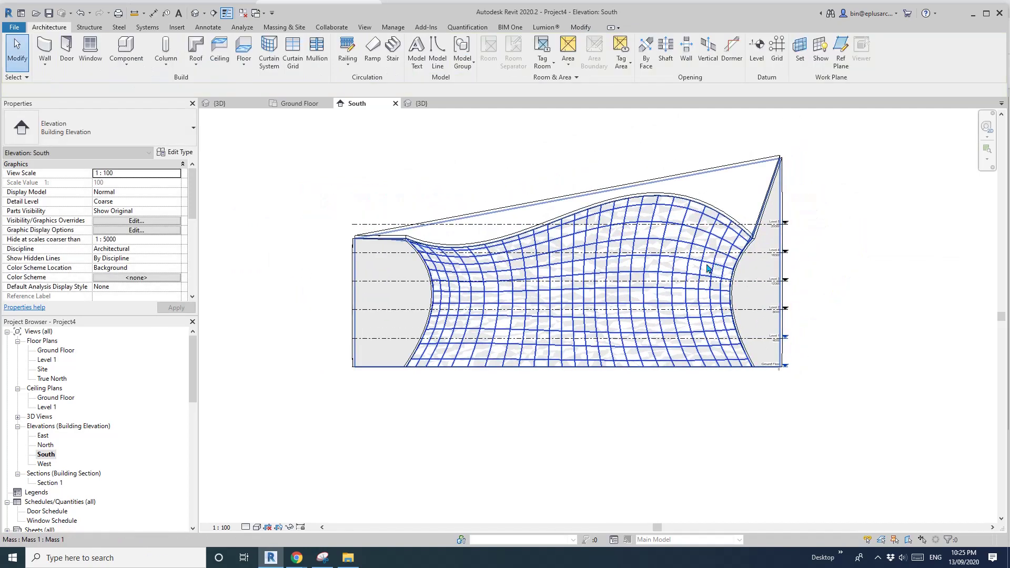
Return to the 3D view and create mass floors in the mass for Ground Floor and Levels 1 to 5.
{"action": "left_click", "coordinate": [199, 13]}
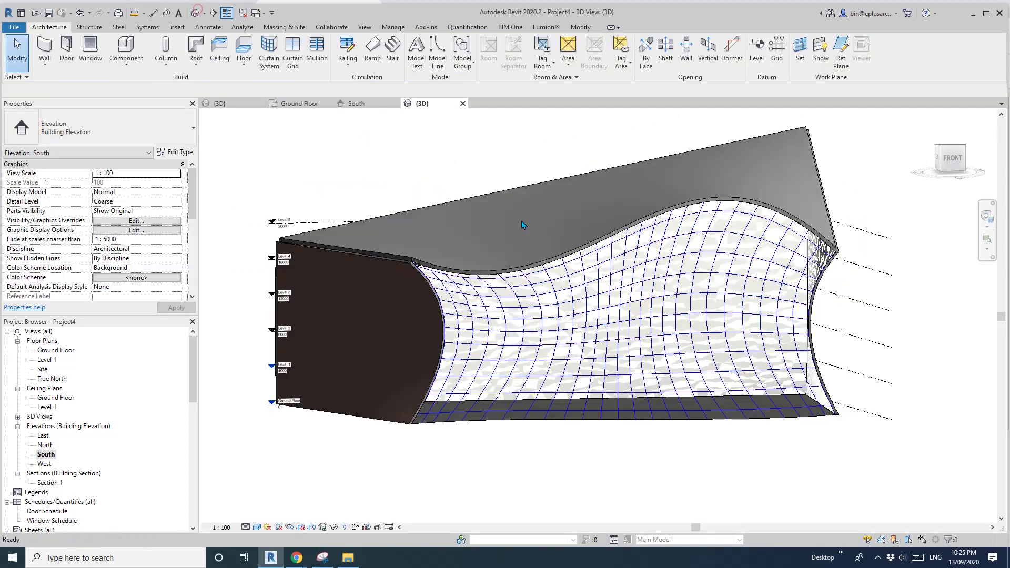
{"action": "scroll", "coordinate": [602, 240], "scroll_direction": "up", "scroll_amount": 3}
{"action": "scroll", "coordinate": [557, 226], "scroll_direction": "down", "scroll_amount": 1}
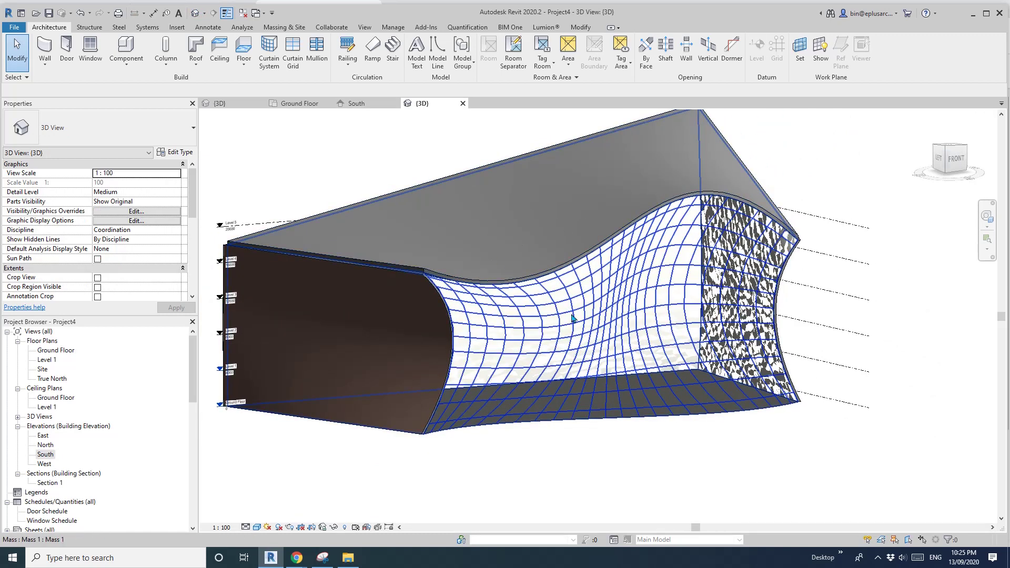
{"action": "left_click", "coordinate": [548, 320]}
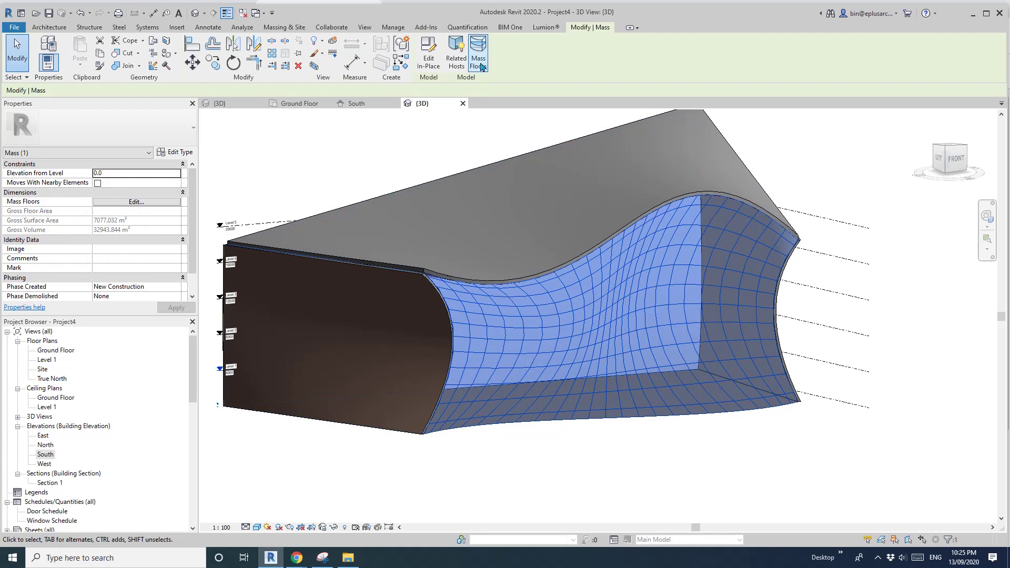
{"action": "left_click", "coordinate": [478, 59]}
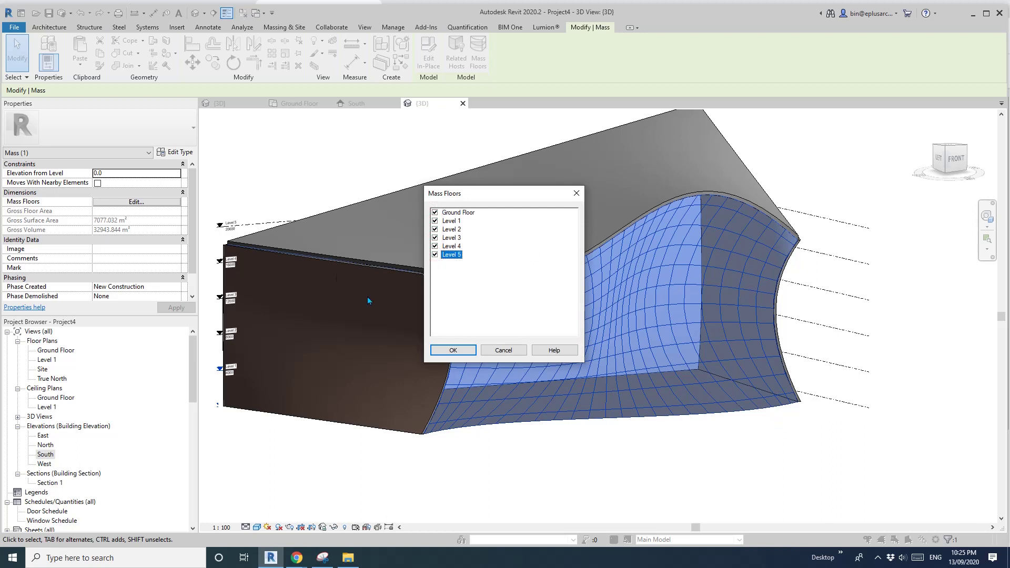
{"action": "left_click", "coordinate": [453, 350]}
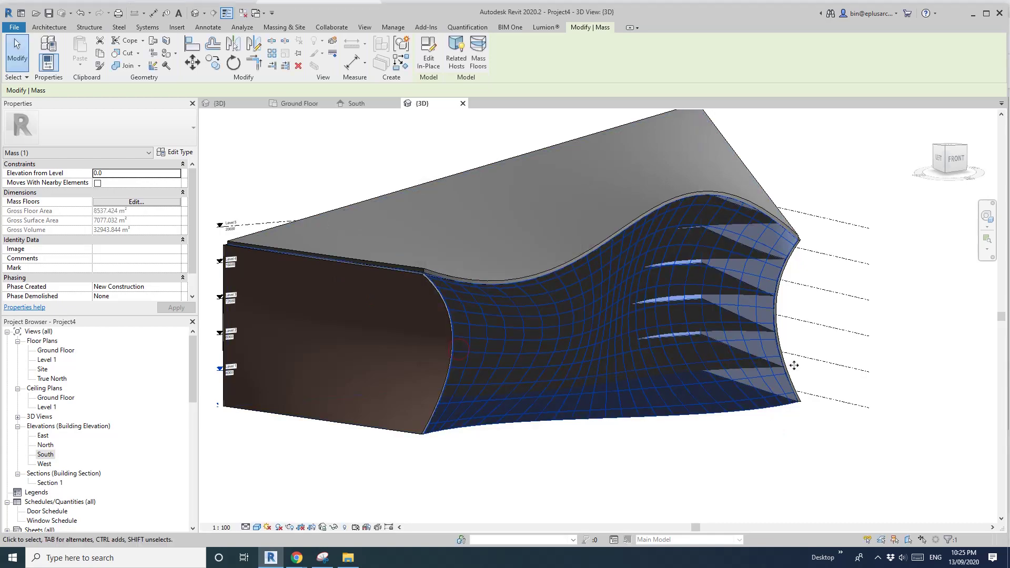
Examine the mass floors through the gridded curved front face from several angles.
{"action": "middle_click_drag", "start_coordinate": [778, 399], "coordinate": [682, 389], "text": "shift"}
{"action": "key", "text": "Escape"}
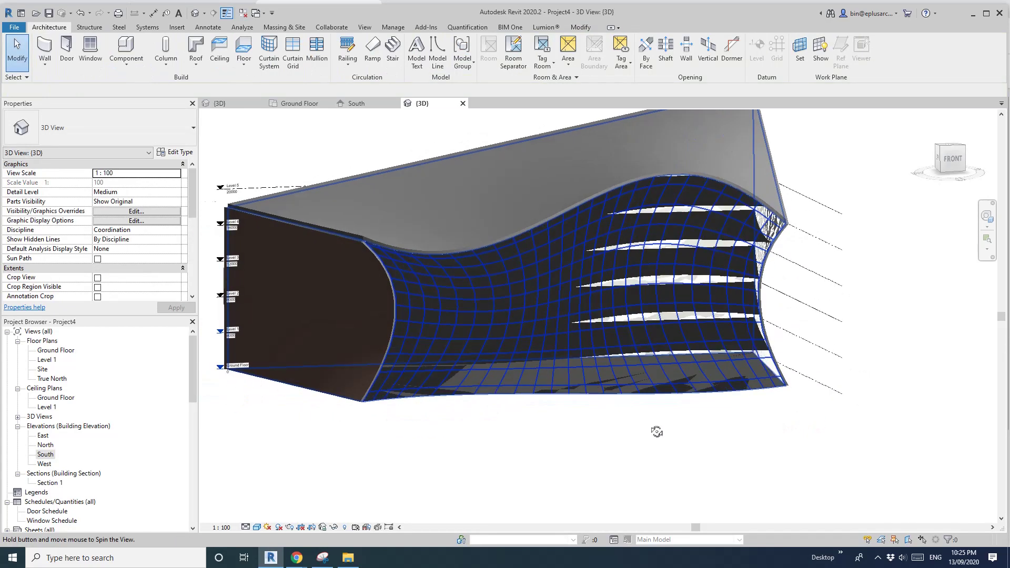
{"action": "middle_click_drag", "start_coordinate": [730, 364], "coordinate": [778, 374], "text": "shift"}
{"action": "scroll", "coordinate": [709, 297], "scroll_direction": "up", "scroll_amount": 4}
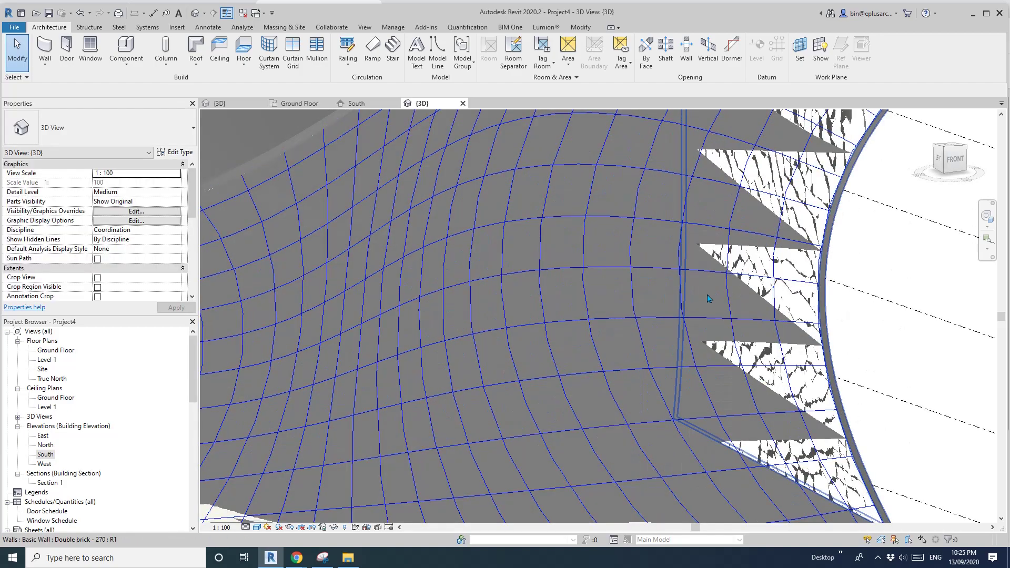
{"action": "left_click", "coordinate": [748, 310]}
{"action": "key", "text": "Escape"}
{"action": "scroll", "coordinate": [741, 313], "scroll_direction": "down", "scroll_amount": 3}
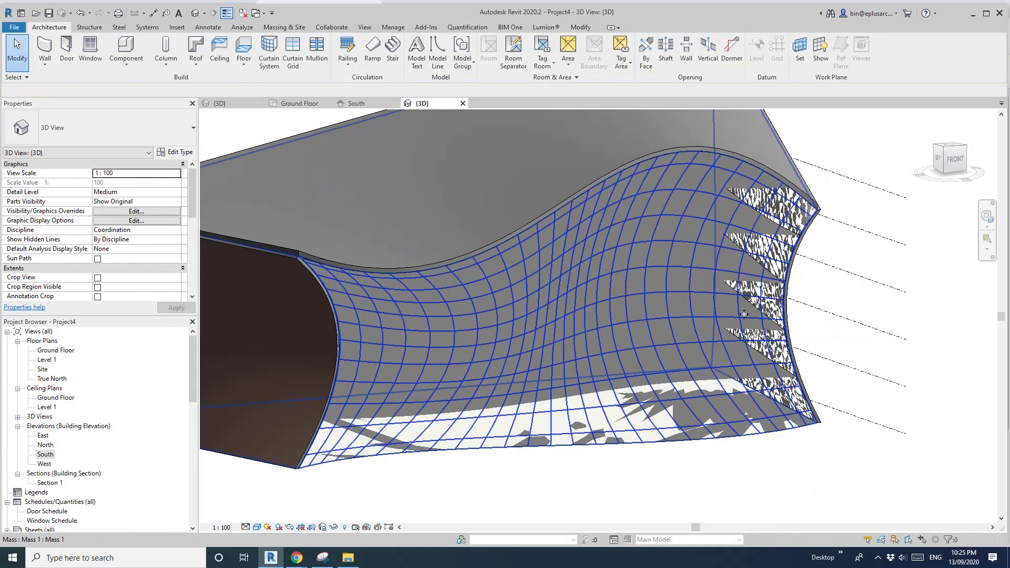
{"action": "middle_click_drag", "start_coordinate": [741, 319], "coordinate": [728, 304], "text": "shift"}
{"action": "scroll", "coordinate": [728, 304], "scroll_direction": "up", "scroll_amount": 2}
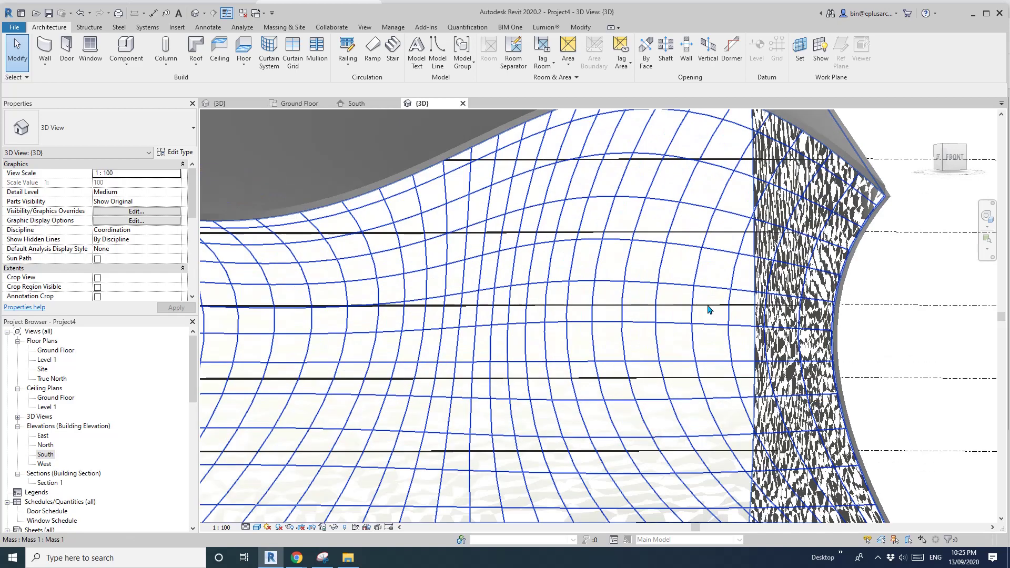
{"action": "scroll", "coordinate": [651, 311], "scroll_direction": "down", "scroll_amount": 2}
{"action": "middle_click_drag", "start_coordinate": [652, 312], "coordinate": [678, 356], "text": "shift"}
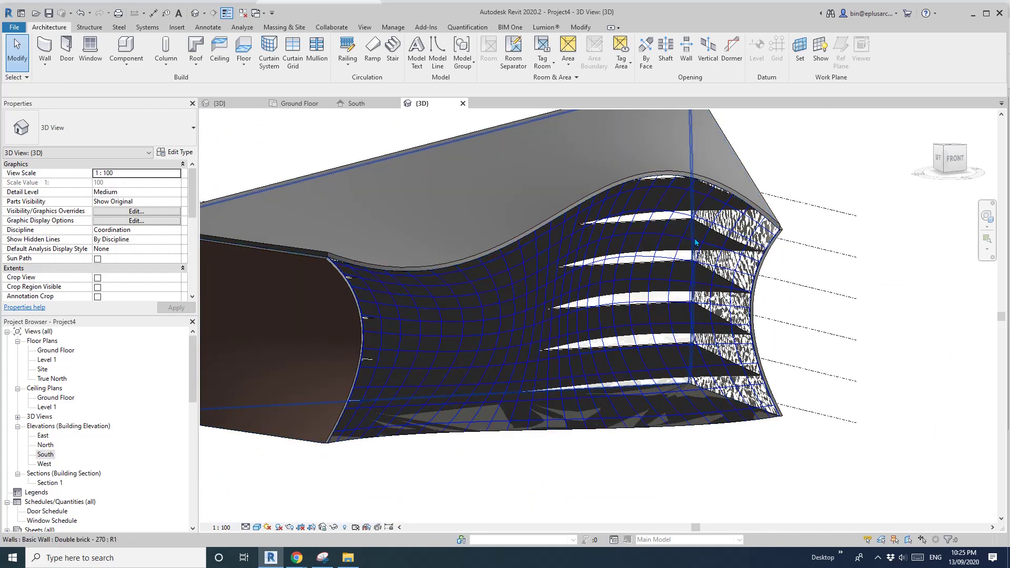
{"action": "middle_click_drag", "start_coordinate": [692, 217], "coordinate": [693, 246], "text": "shift"}
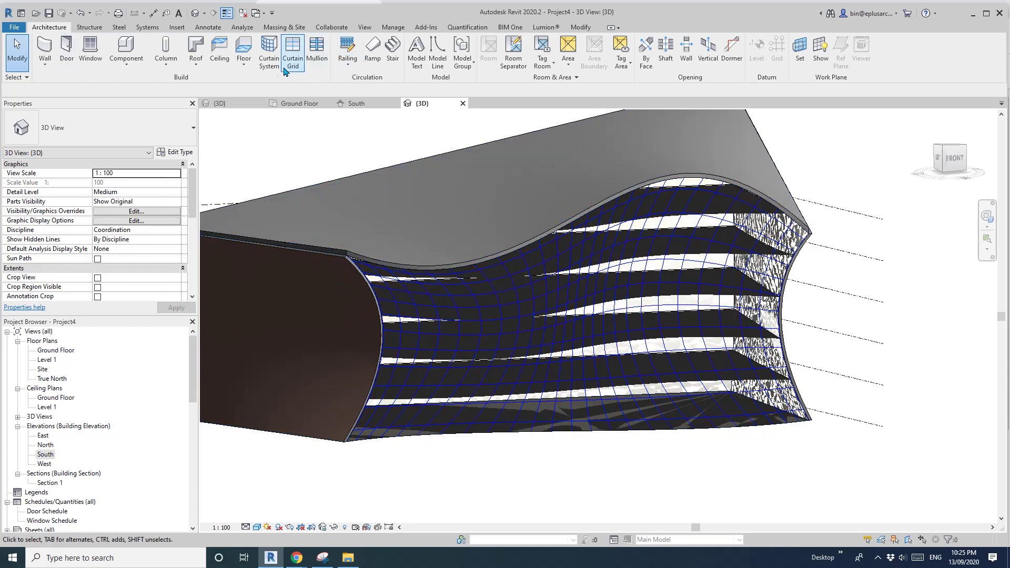
Create Generic 150mm floors by face on the mass floors from Ground Floor to Level 5, with offset 0.0.
{"action": "left_click", "coordinate": [252, 67]}
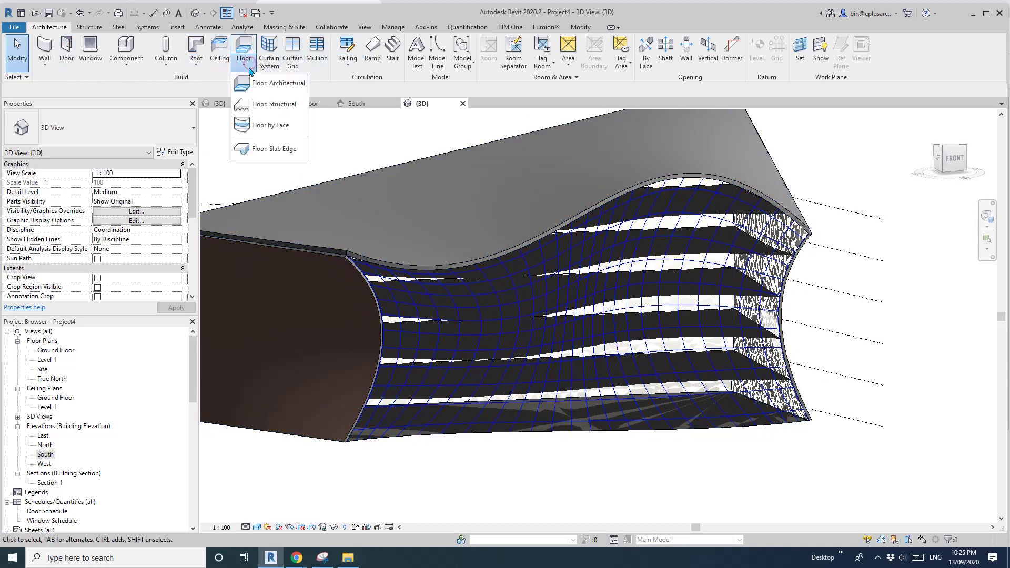
{"action": "left_click", "coordinate": [264, 128]}
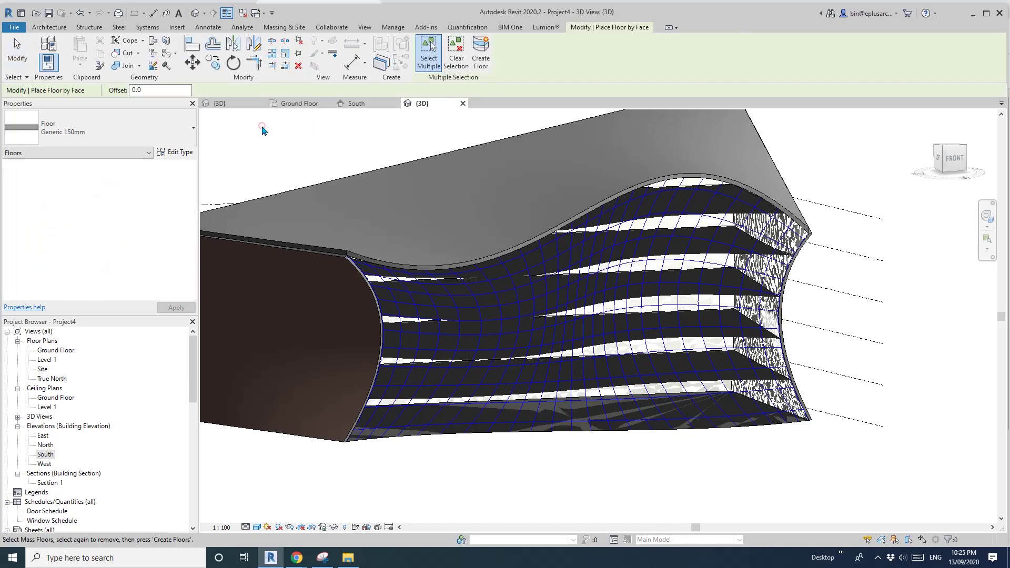
{"action": "left_click", "coordinate": [714, 405]}
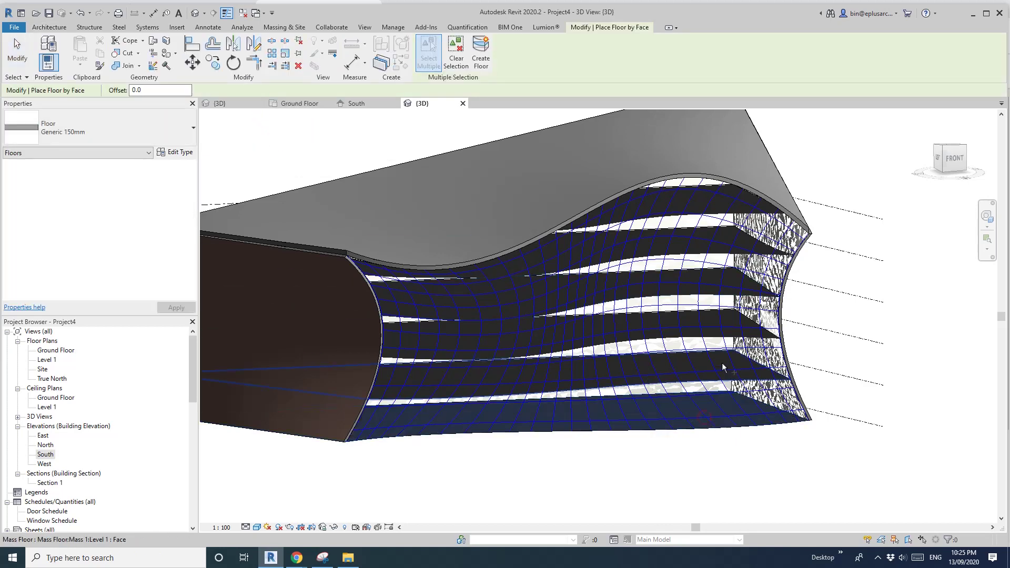
{"action": "left_click", "coordinate": [720, 362]}
{"action": "left_click", "coordinate": [713, 323]}
{"action": "left_click", "coordinate": [711, 276]}
{"action": "left_click", "coordinate": [712, 224]}
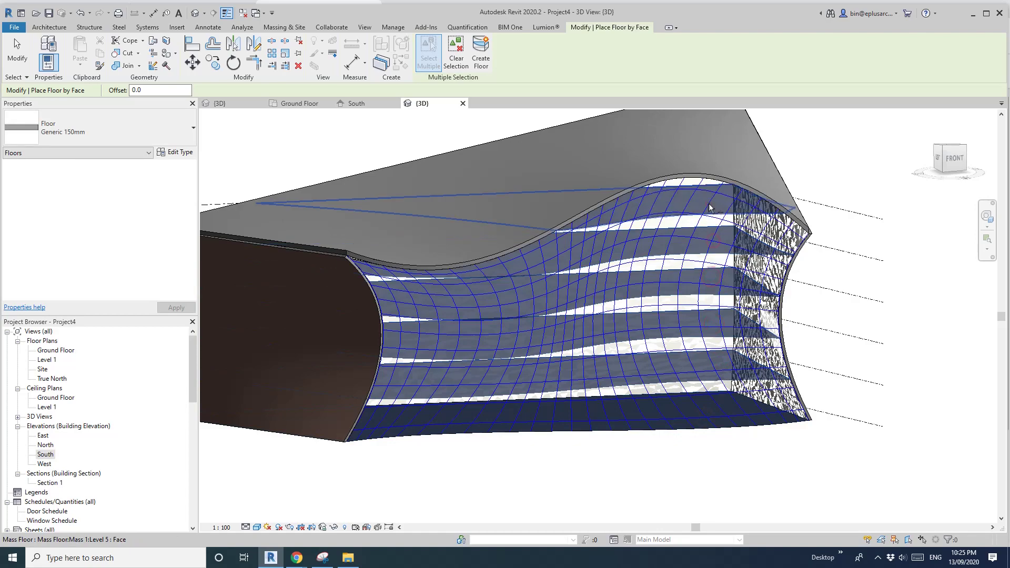
{"action": "left_click", "coordinate": [481, 50]}
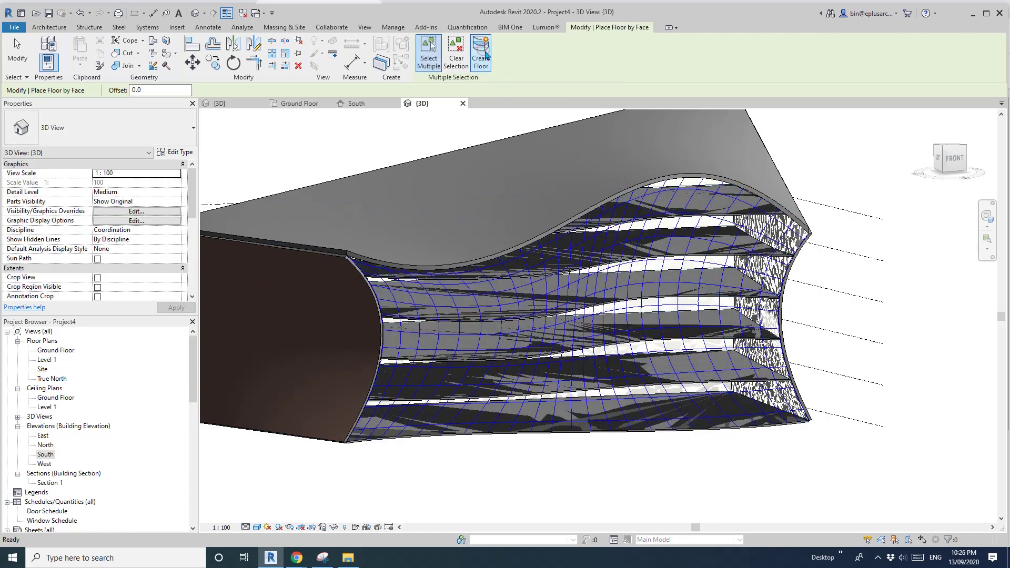
{"action": "key", "text": "Escape"}
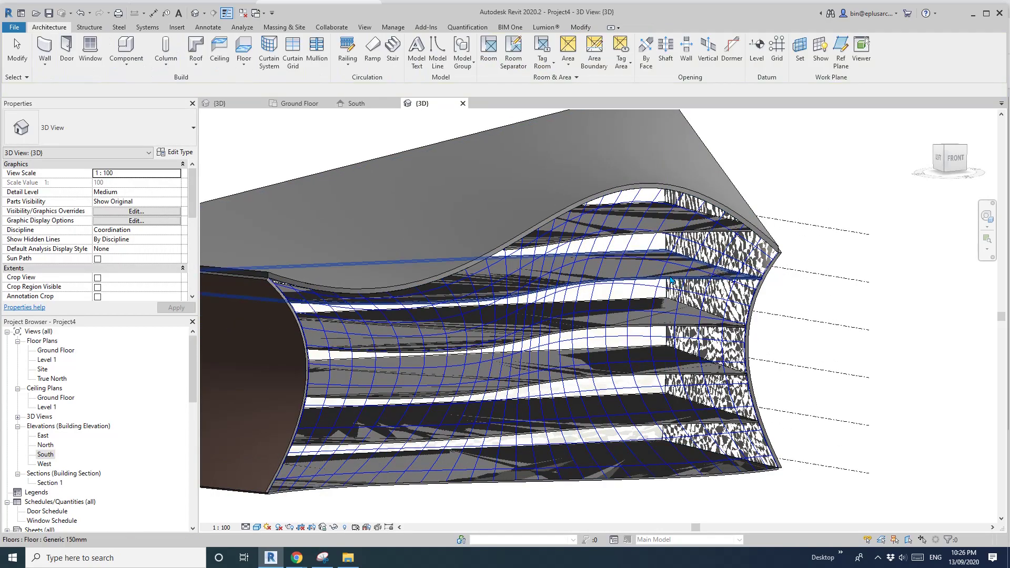
Look through the floor types available for the Level 4 floor and keep its current type.
{"action": "left_click", "coordinate": [413, 301]}
{"action": "middle_click_drag", "start_coordinate": [484, 314], "coordinate": [311, 299], "text": "shift"}
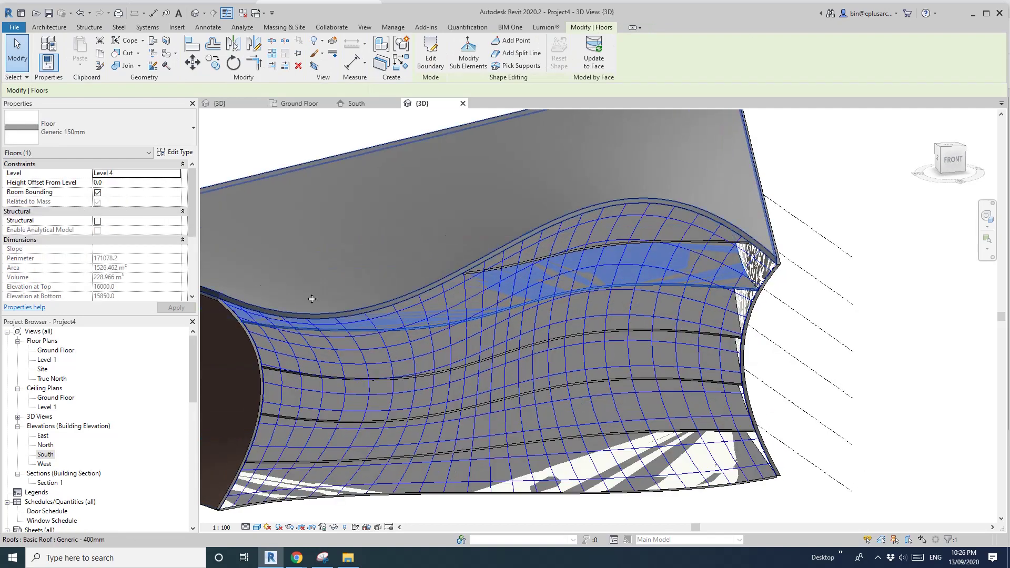
{"action": "left_click", "coordinate": [100, 132]}
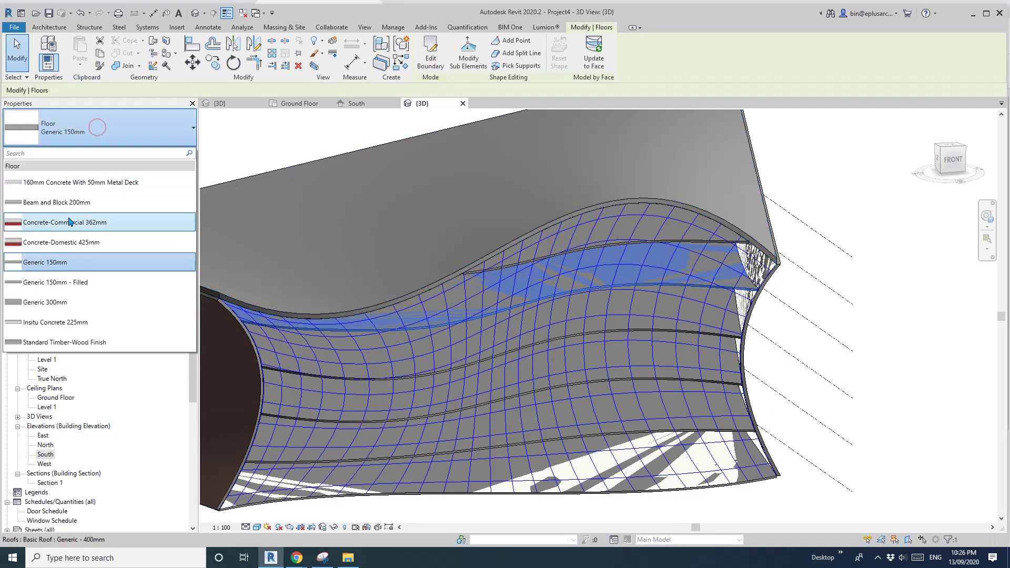
{"action": "left_click", "coordinate": [641, 290]}
{"action": "middle_click_drag", "start_coordinate": [552, 279], "coordinate": [630, 240]}
{"action": "scroll", "coordinate": [630, 241], "scroll_direction": "down", "scroll_amount": 1}
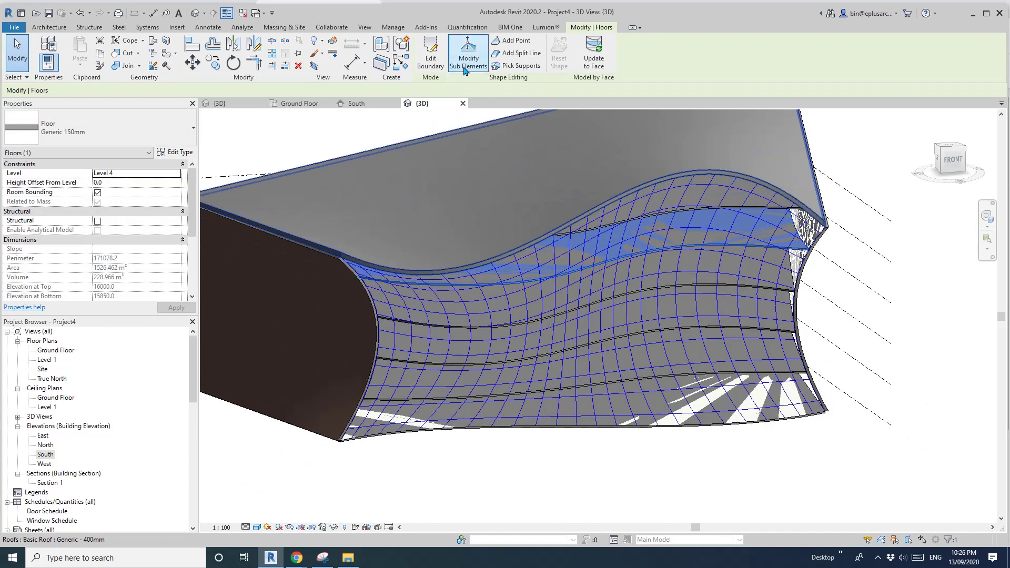
Open the Level 4 floor's boundary sketch, try a boundary line from its back edge toward the front, and leave the sketch.
{"action": "left_click", "coordinate": [431, 55]}
{"action": "mouse_move", "coordinate": [453, 235]}
{"action": "middle_mouse_down", "text": "shift"}
{"action": "mouse_move", "coordinate": [435, 219]}
{"action": "mouse_move", "coordinate": [514, 345]}
{"action": "mouse_move", "coordinate": [407, 344]}
{"action": "middle_mouse_up", "text": "shift"}
{"action": "middle_click_drag", "start_coordinate": [496, 295], "coordinate": [337, 242], "text": "shift"}
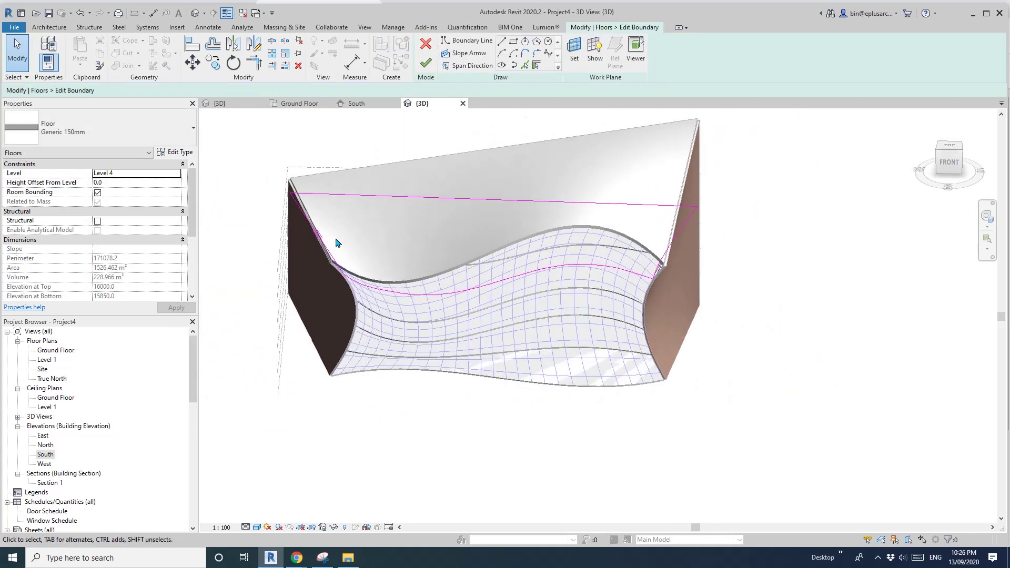
{"action": "left_click", "coordinate": [459, 44]}
{"action": "left_click", "coordinate": [455, 199]}
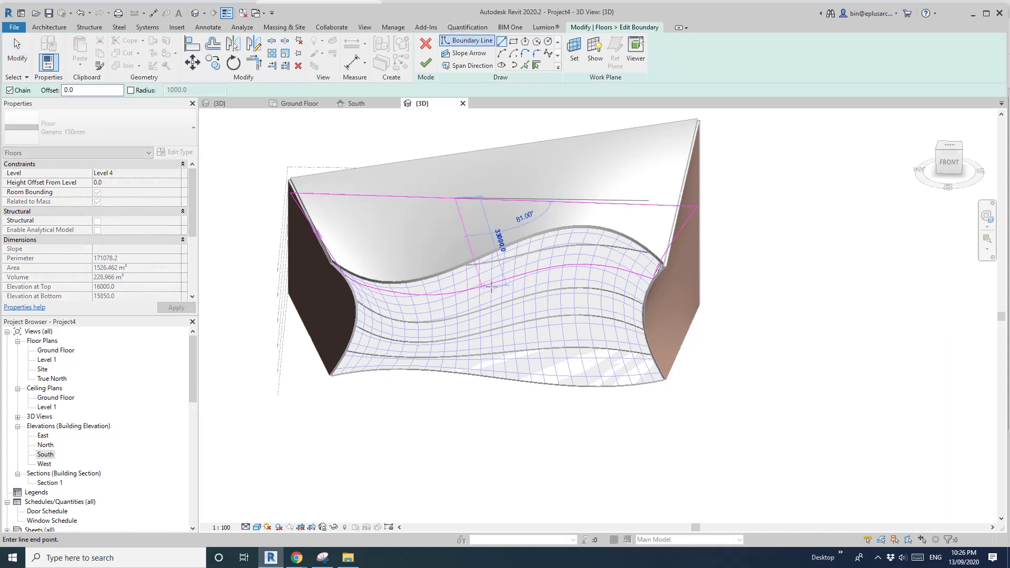
{"action": "key", "text": "Escape"}
{"action": "key", "text": "Escape"}
{"action": "left_click", "coordinate": [425, 63]}
{"action": "scroll", "coordinate": [405, 239], "scroll_direction": "up", "scroll_amount": 2}
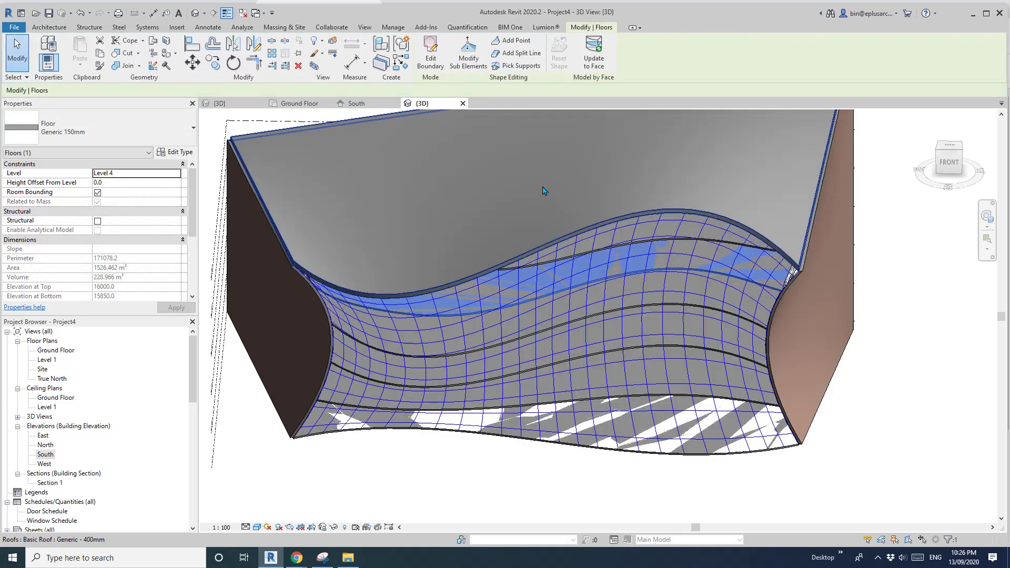
{"action": "mouse_move", "coordinate": [543, 192]}
{"action": "middle_mouse_down", "text": "shift"}
{"action": "mouse_move", "coordinate": [632, 225]}
{"action": "mouse_move", "coordinate": [594, 213]}
{"action": "mouse_move", "coordinate": [744, 176]}
{"action": "middle_mouse_up", "text": "shift"}
{"action": "key", "text": "Escape"}
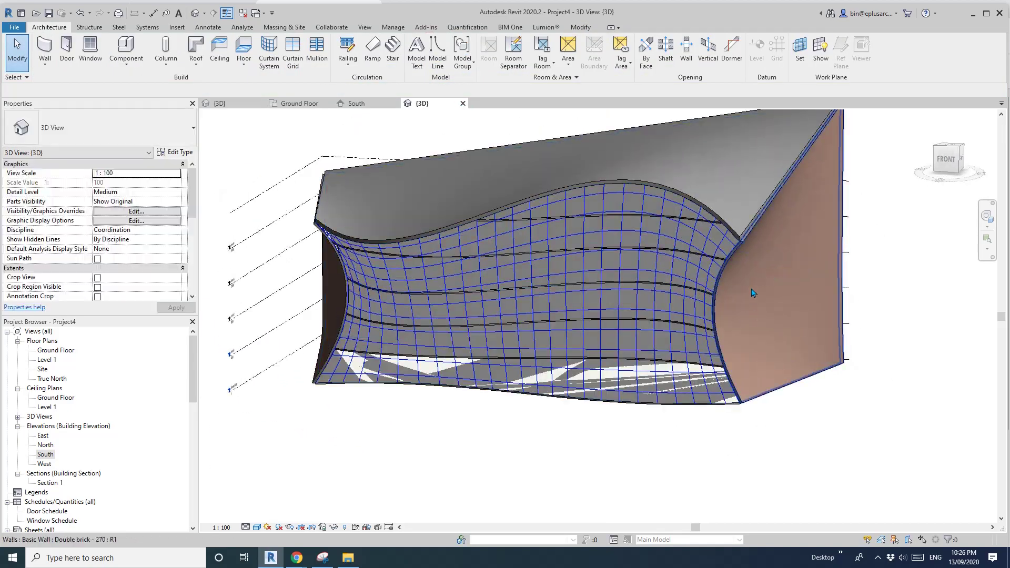
Edit the mass in place and move a reference point on the front face's upper curve upward and back toward the roof.
{"action": "middle_click_drag", "start_coordinate": [653, 277], "coordinate": [617, 329], "text": "shift"}
{"action": "left_click", "coordinate": [633, 271]}
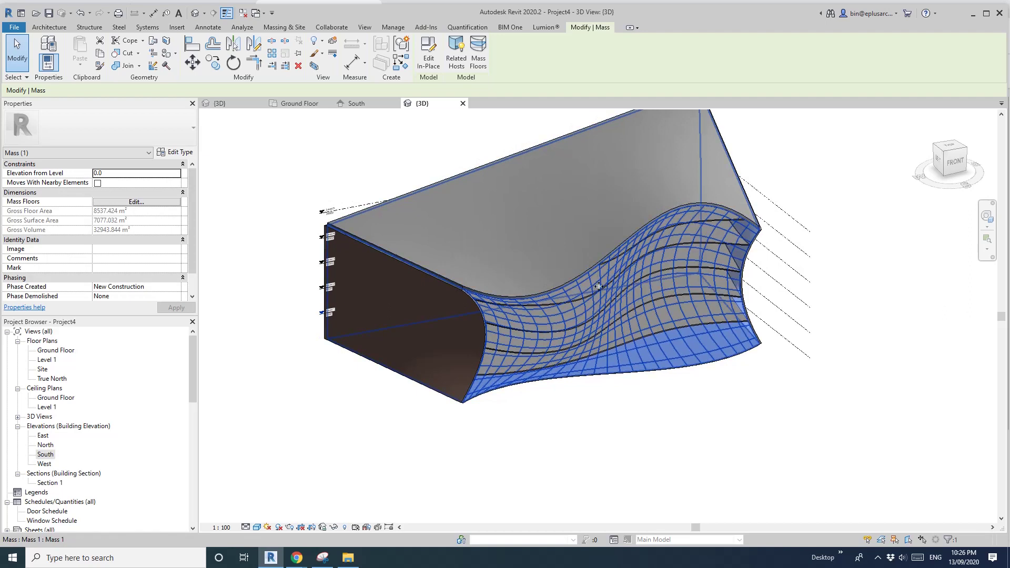
{"action": "scroll", "coordinate": [604, 281], "scroll_direction": "up", "scroll_amount": 3}
{"action": "left_click", "coordinate": [429, 56]}
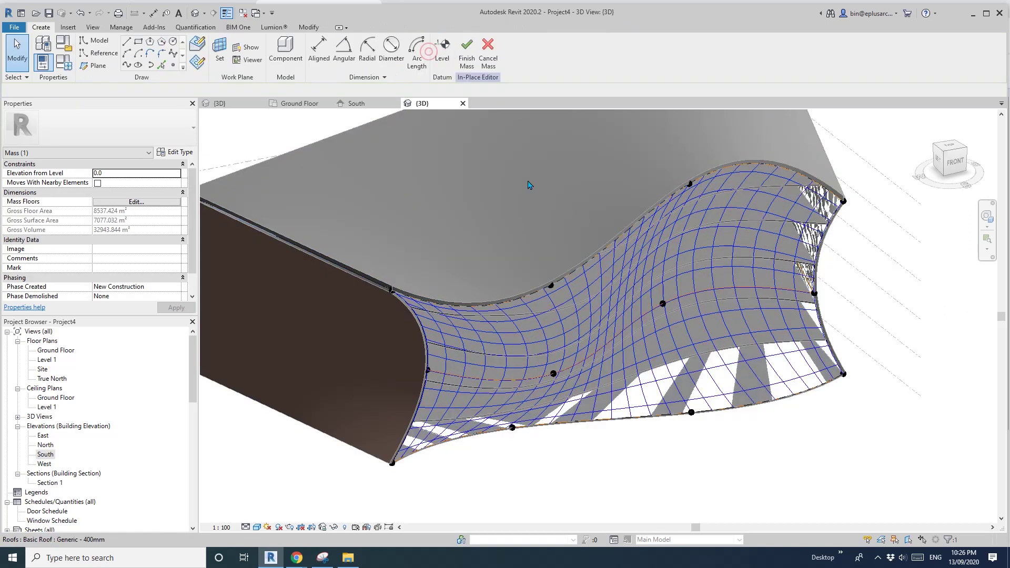
{"action": "left_click", "coordinate": [551, 286]}
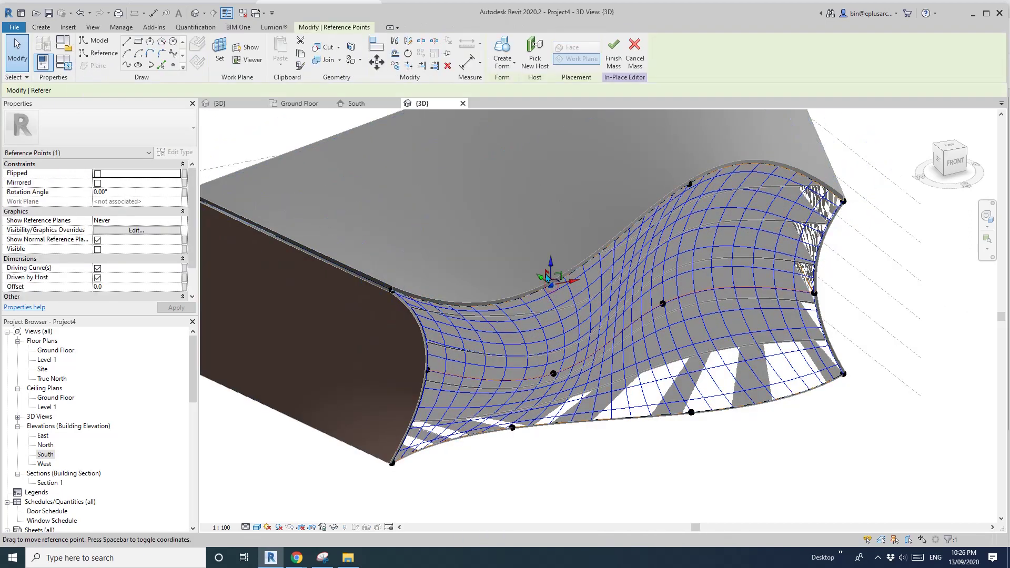
{"action": "left_click_drag", "start_coordinate": [541, 278], "coordinate": [519, 257]}
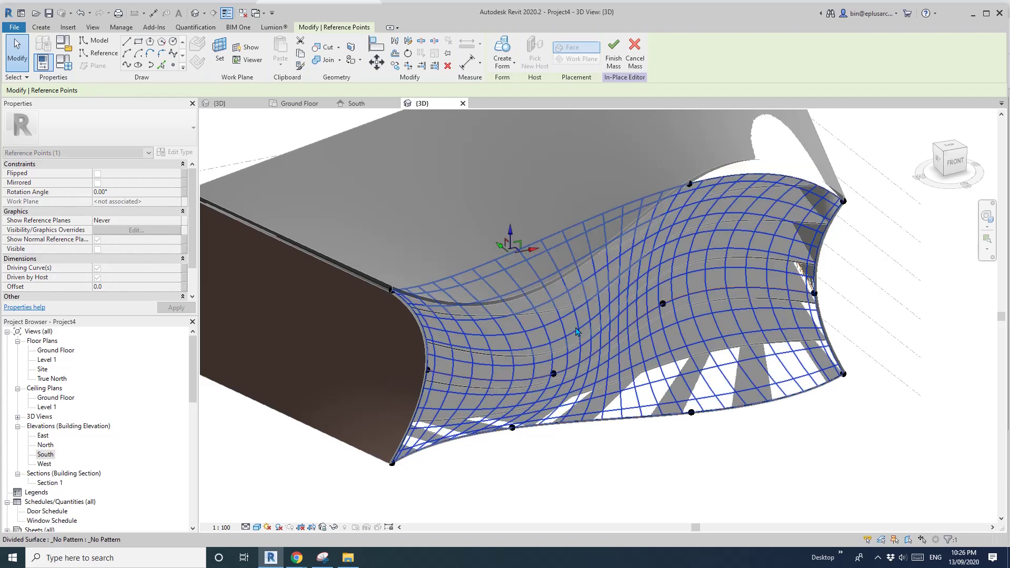
Move the reference point at the lower rear corner of the mass's left side inward and finish editing the mass.
{"action": "middle_click_drag", "start_coordinate": [574, 341], "coordinate": [694, 363], "text": "shift"}
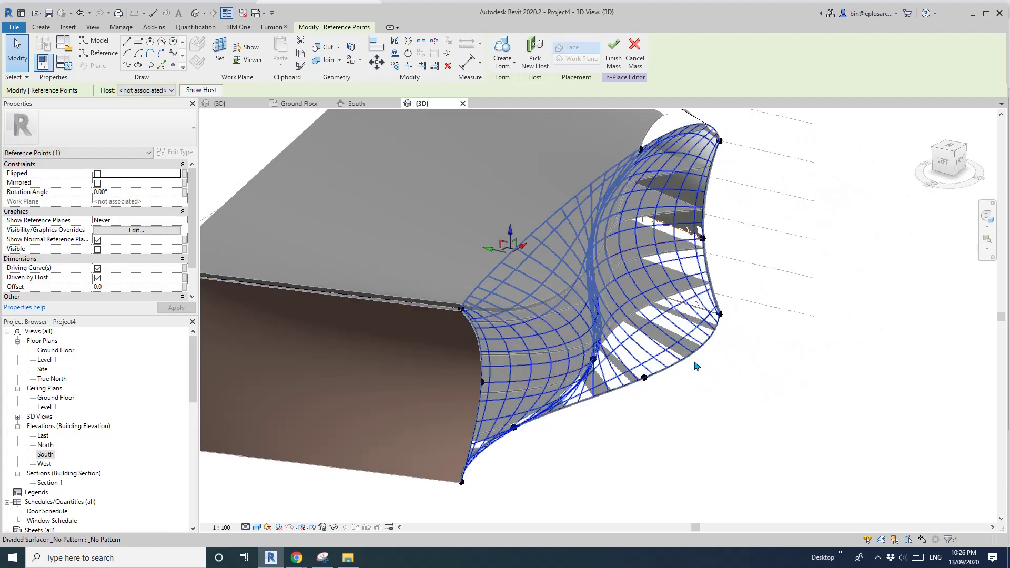
{"action": "left_click", "coordinate": [644, 377]}
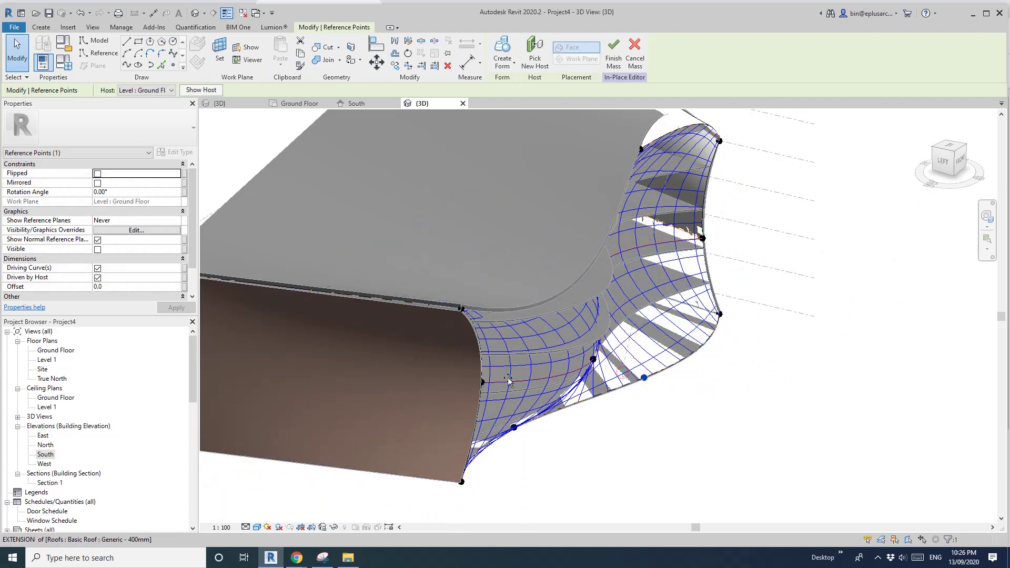
{"action": "scroll", "coordinate": [508, 380], "scroll_direction": "down", "scroll_amount": 1}
{"action": "middle_click_drag", "start_coordinate": [507, 380], "coordinate": [710, 356]}
{"action": "key", "text": "Tab"}
{"action": "key", "text": "Tab"}
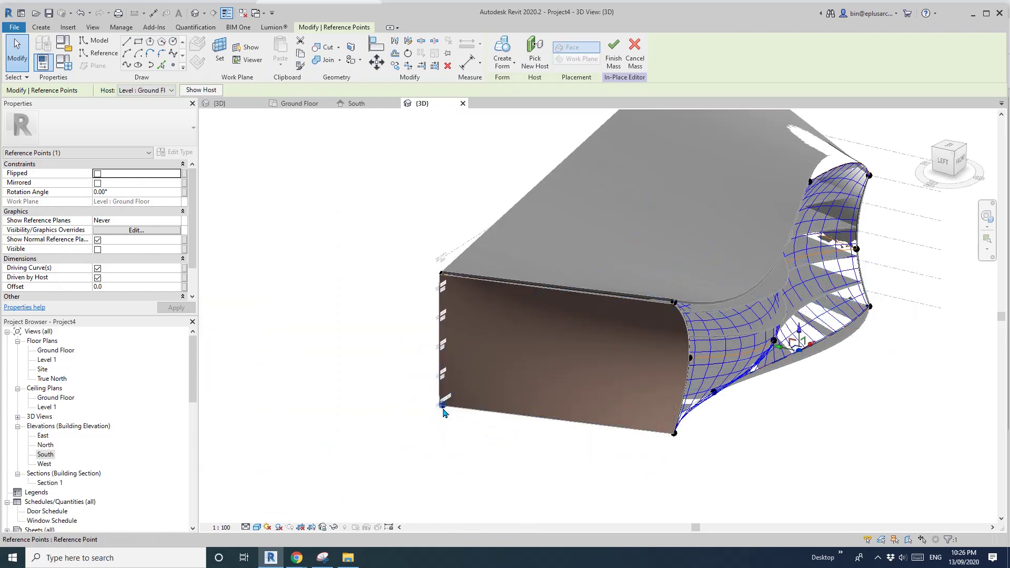
{"action": "left_click_drag", "start_coordinate": [488, 388], "coordinate": [475, 396]}
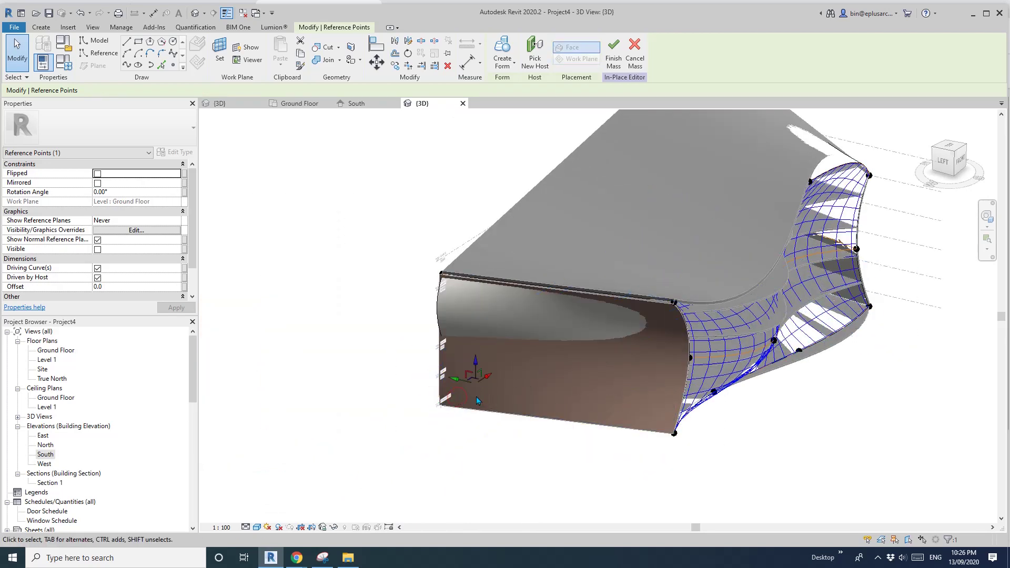
{"action": "middle_click_drag", "start_coordinate": [499, 404], "coordinate": [556, 376], "text": "shift"}
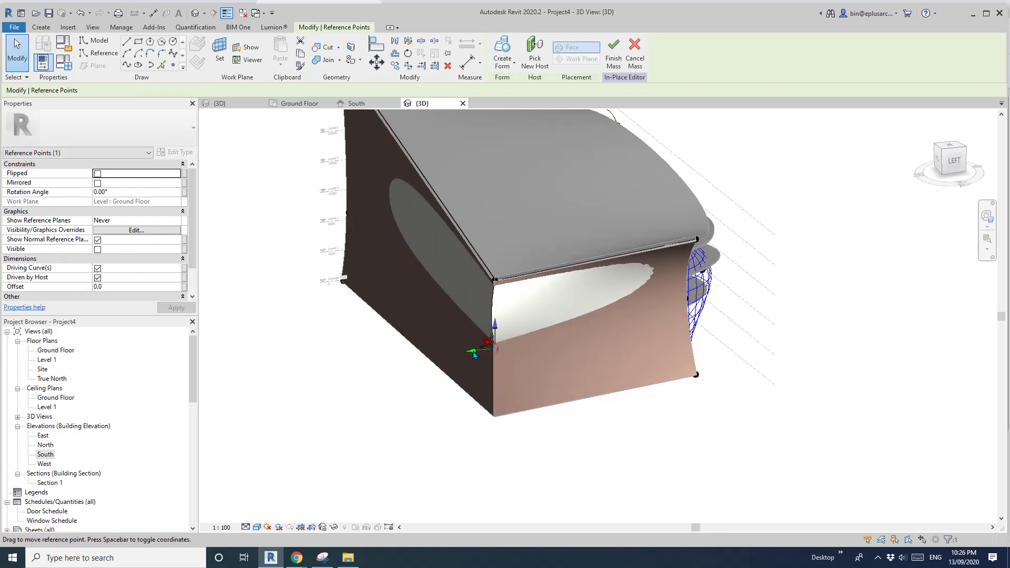
{"action": "middle_click_drag", "start_coordinate": [524, 381], "coordinate": [473, 349], "text": "shift"}
{"action": "left_click_drag", "start_coordinate": [541, 340], "coordinate": [556, 341]}
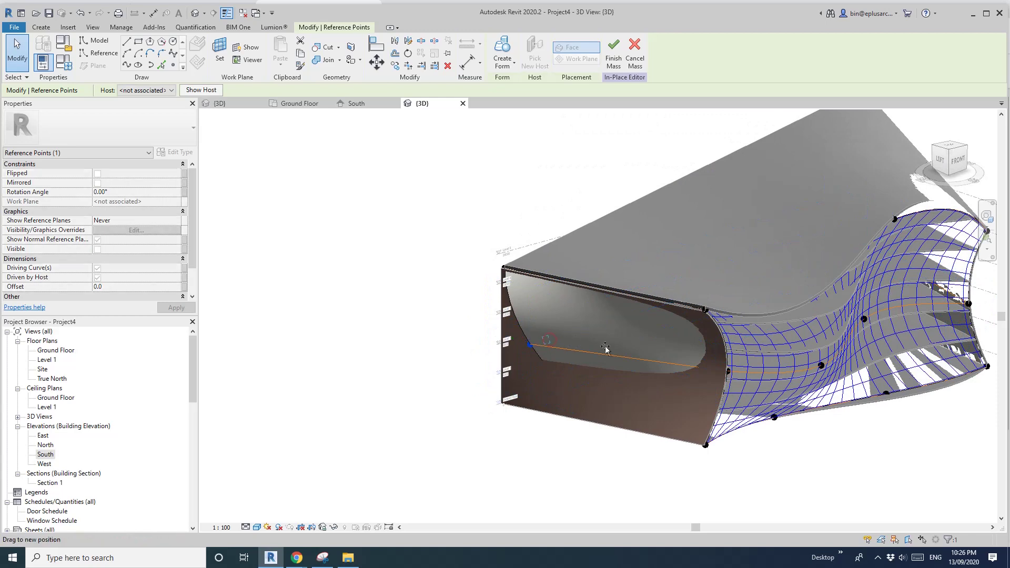
{"action": "middle_click_drag", "start_coordinate": [605, 348], "coordinate": [586, 338]}
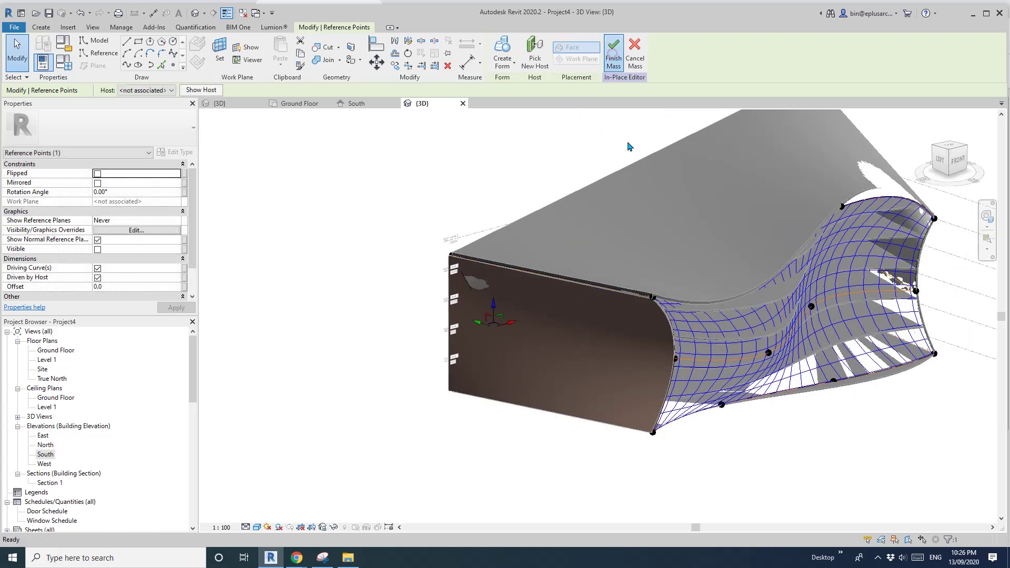
{"action": "left_click", "coordinate": [613, 53]}
Update the left-side and rear Double brick - 270 walls to the reshaped mass faces.
{"action": "middle_click_drag", "start_coordinate": [702, 273], "coordinate": [636, 258]}
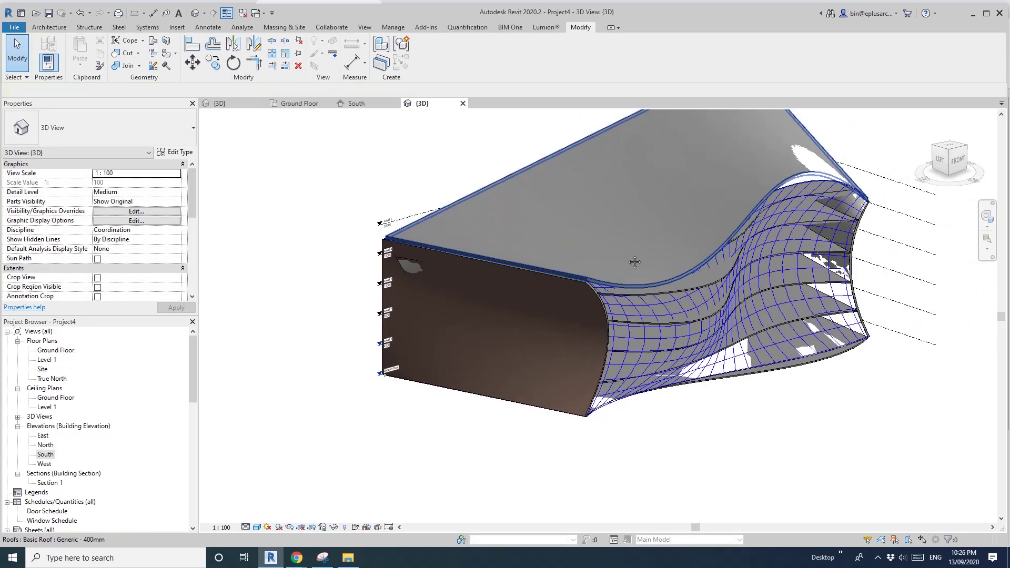
{"action": "middle_click_drag", "start_coordinate": [569, 371], "coordinate": [569, 342], "text": "shift"}
{"action": "left_click", "coordinate": [523, 332]}
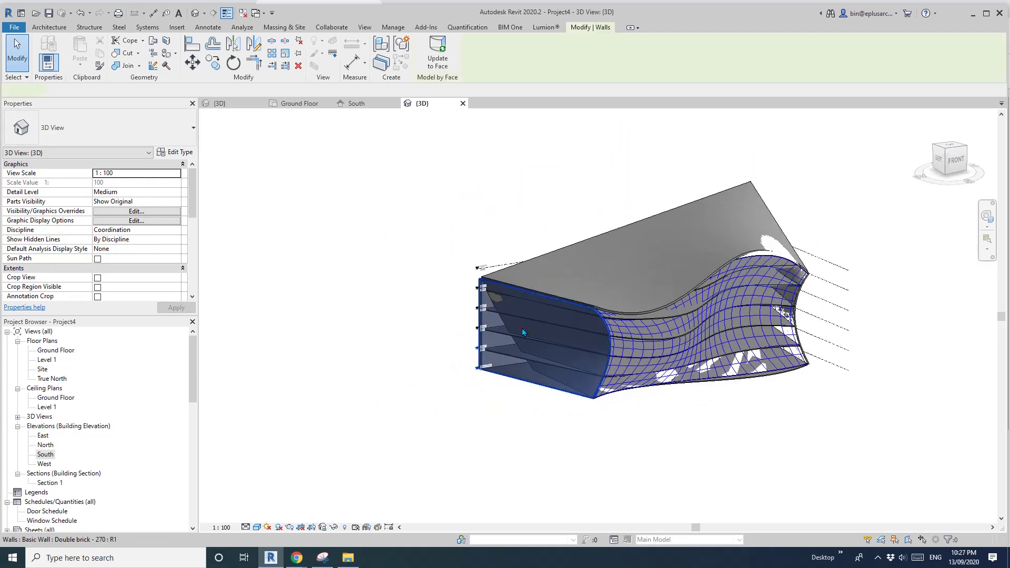
{"action": "middle_click_drag", "start_coordinate": [501, 332], "coordinate": [691, 330], "text": "shift"}
{"action": "scroll", "coordinate": [489, 286], "scroll_direction": "up", "scroll_amount": 2}
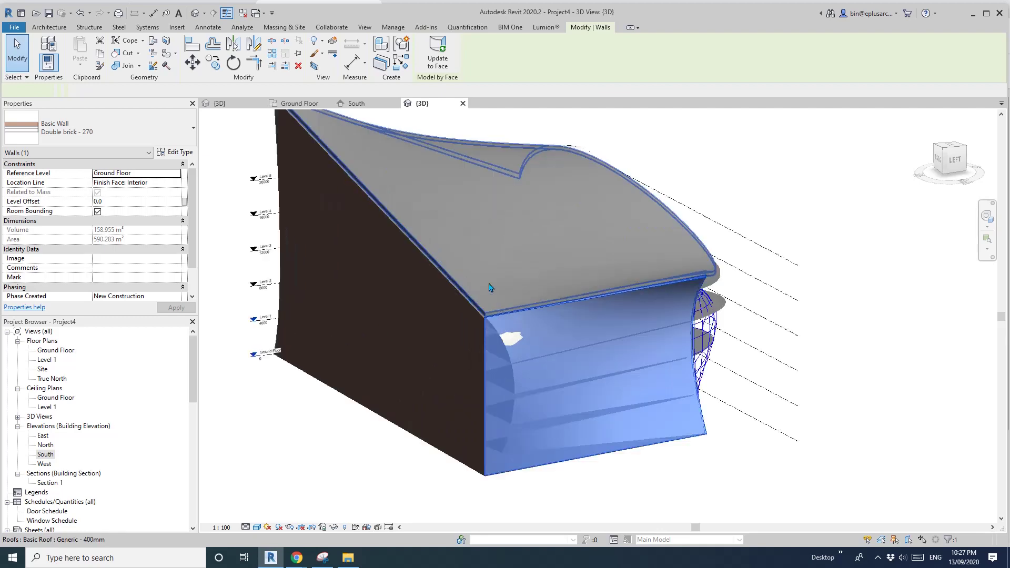
{"action": "left_click", "coordinate": [438, 58]}
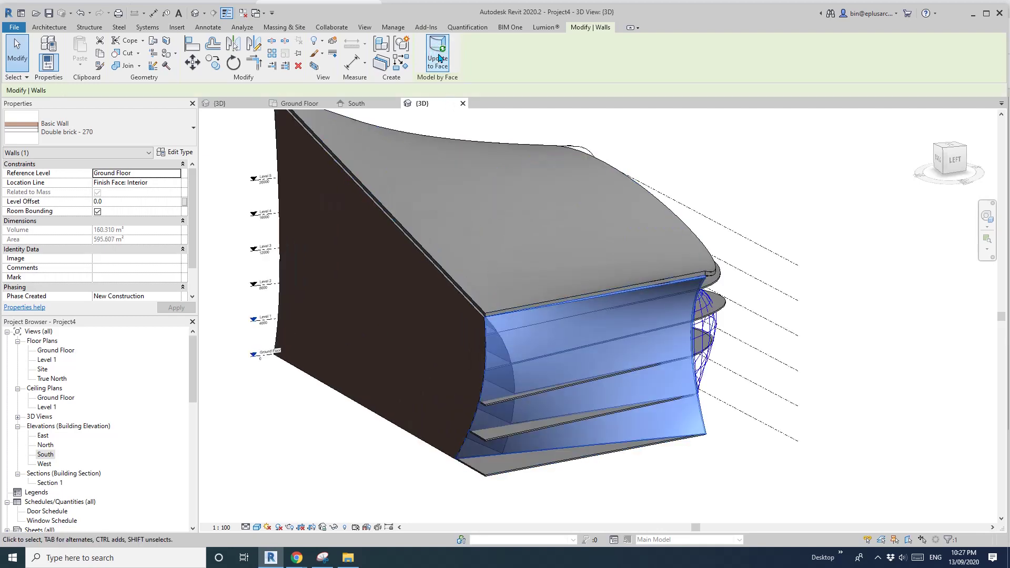
{"action": "left_click", "coordinate": [415, 361]}
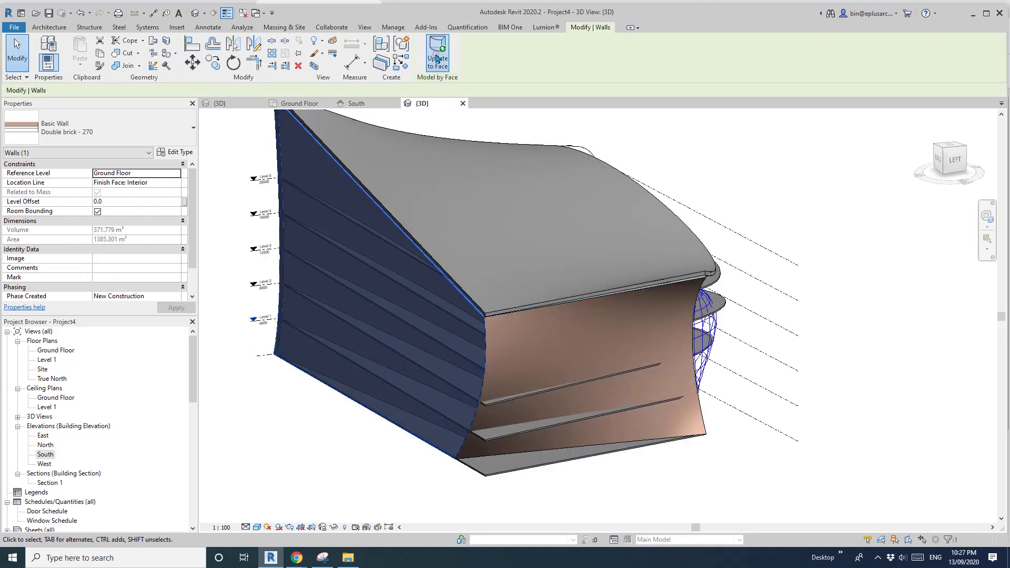
Update all the Generic 150mm floors and the Generic - 400mm roof to the reshaped mass.
{"action": "left_click", "coordinate": [493, 470]}
{"action": "key", "text": "a"}
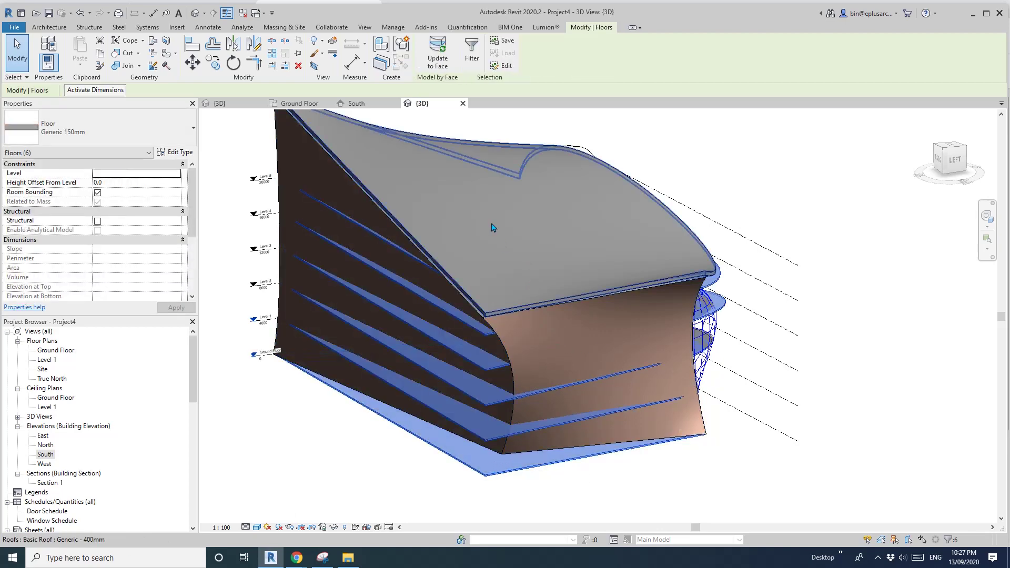
{"action": "left_click", "coordinate": [621, 217]}
{"action": "middle_click_drag", "start_coordinate": [620, 218], "coordinate": [487, 233], "text": "shift"}
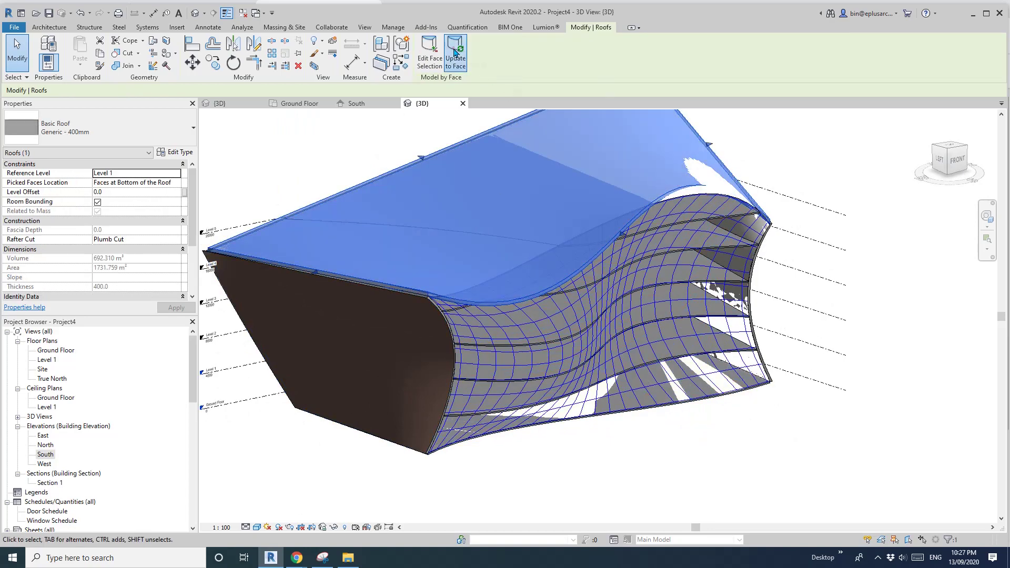
{"action": "left_click", "coordinate": [454, 51]}
{"action": "middle_click_drag", "start_coordinate": [589, 221], "coordinate": [518, 236], "text": "shift"}
{"action": "left_click", "coordinate": [795, 295]}
{"action": "middle_click_drag", "start_coordinate": [796, 293], "coordinate": [843, 305], "text": "shift"}
{"action": "scroll", "coordinate": [526, 315], "scroll_direction": "up", "scroll_amount": 2}
{"action": "middle_click_drag", "start_coordinate": [526, 310], "coordinate": [614, 319], "text": "shift"}
{"action": "scroll", "coordinate": [633, 309], "scroll_direction": "up", "scroll_amount": 3}
{"action": "scroll", "coordinate": [633, 309], "scroll_direction": "down", "scroll_amount": 2}
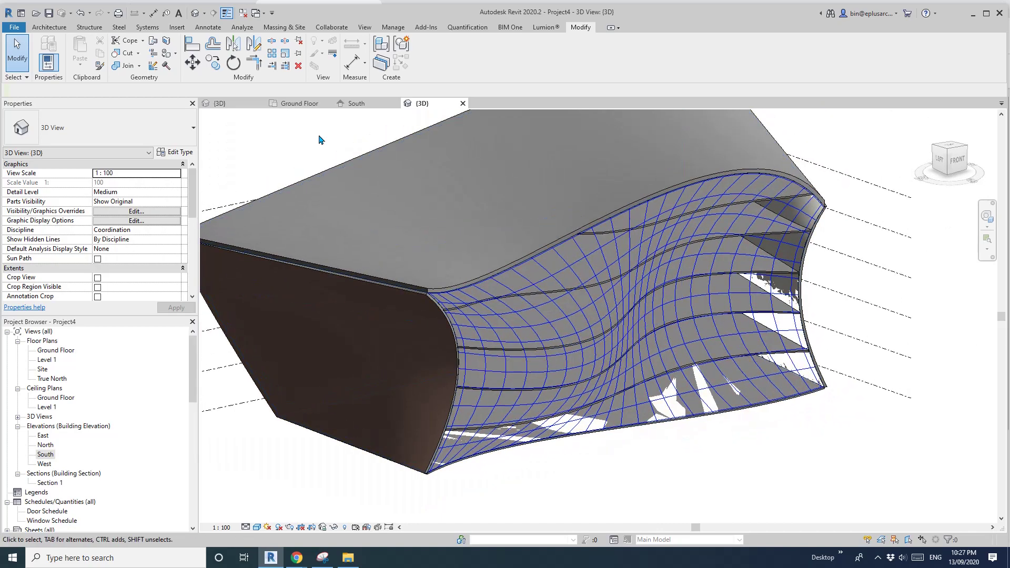
Open the Family11 curtain panel from the 20200909 family, load it into Project4 and close it without saving.
{"action": "left_click", "coordinate": [239, 106]}
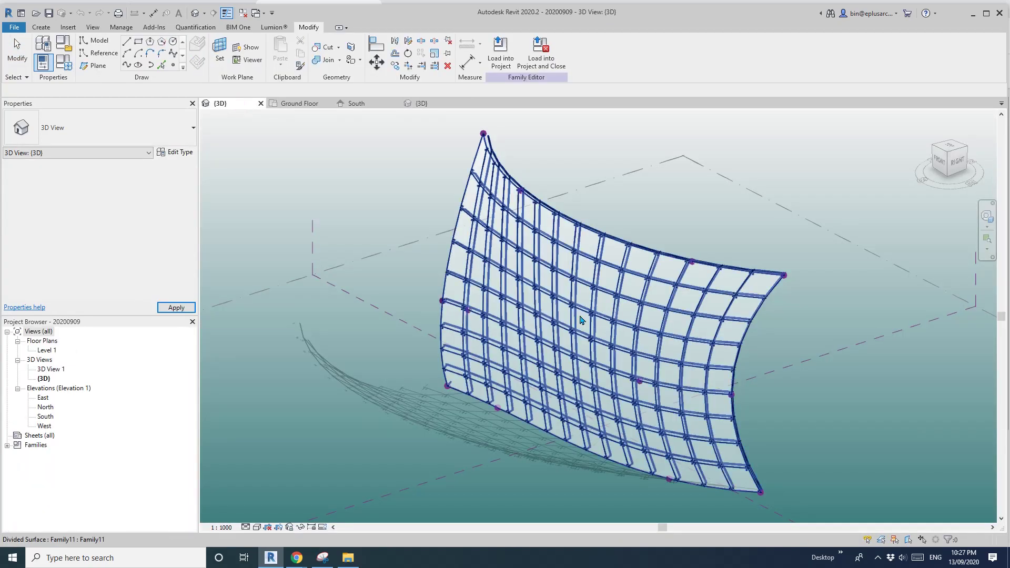
{"action": "left_click", "coordinate": [603, 331]}
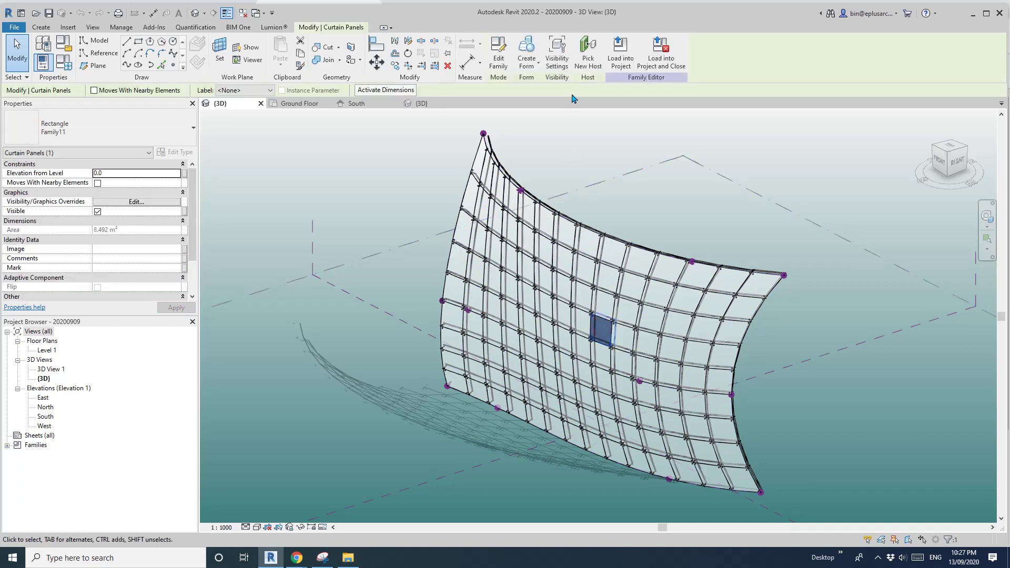
{"action": "left_click", "coordinate": [498, 58]}
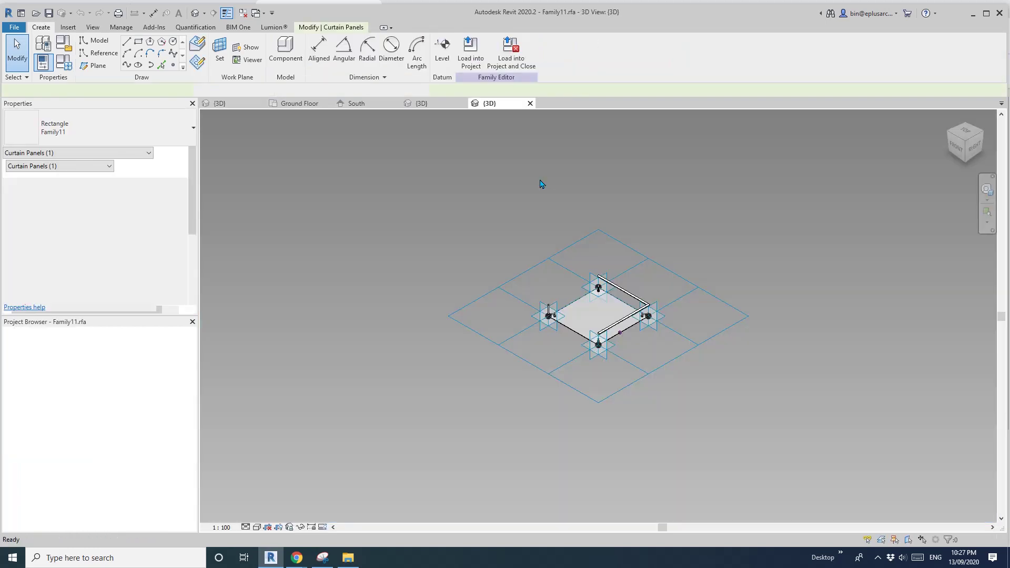
{"action": "left_click", "coordinate": [510, 55]}
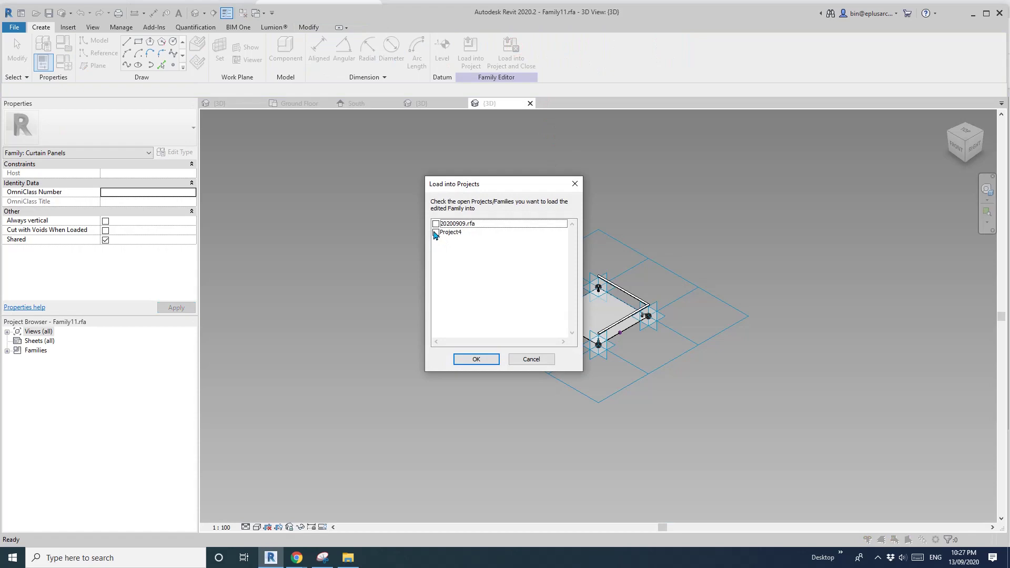
{"action": "left_click", "coordinate": [485, 358]}
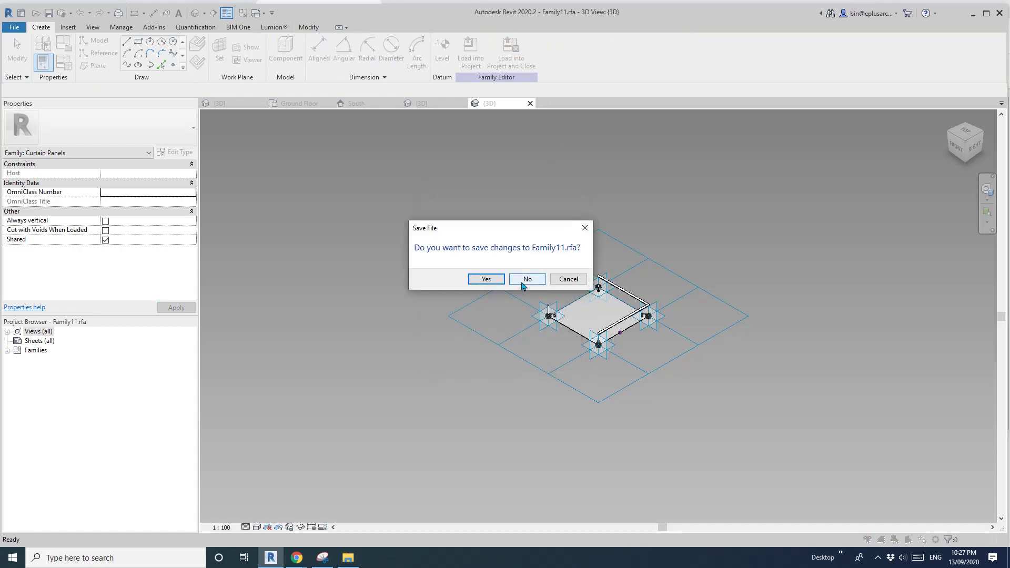
{"action": "left_click", "coordinate": [526, 279]}
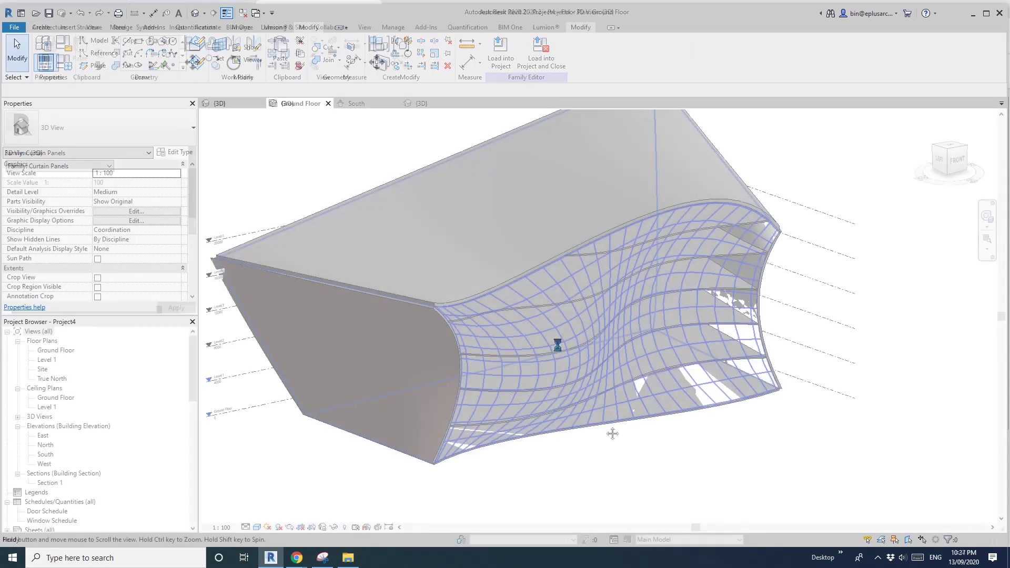
Open the mass for in-place editing and find the Family11 panel among the patterns for the front's divided surface.
{"action": "middle_click_drag", "start_coordinate": [612, 434], "coordinate": [468, 408], "text": "shift"}
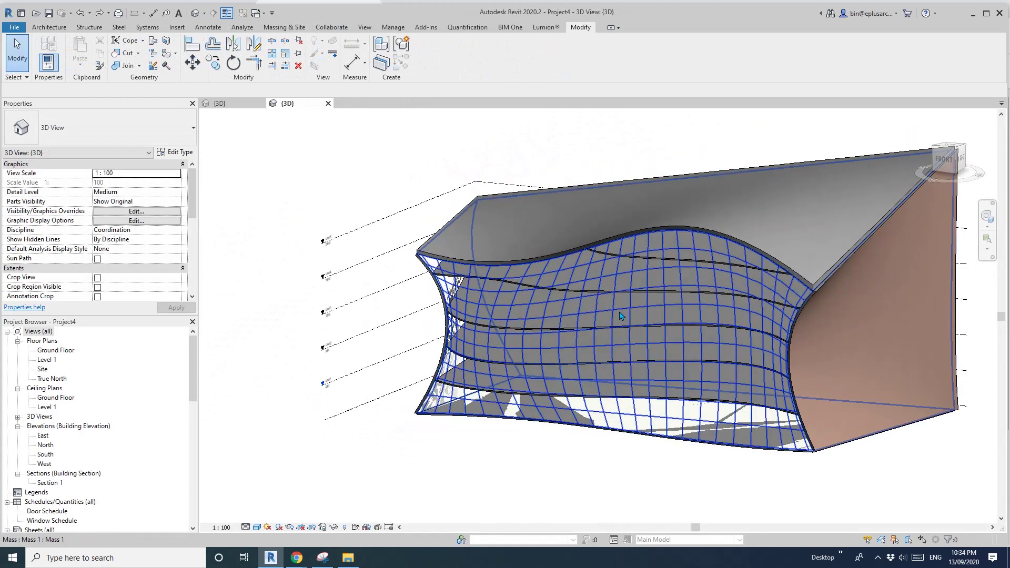
{"action": "left_click", "coordinate": [619, 316]}
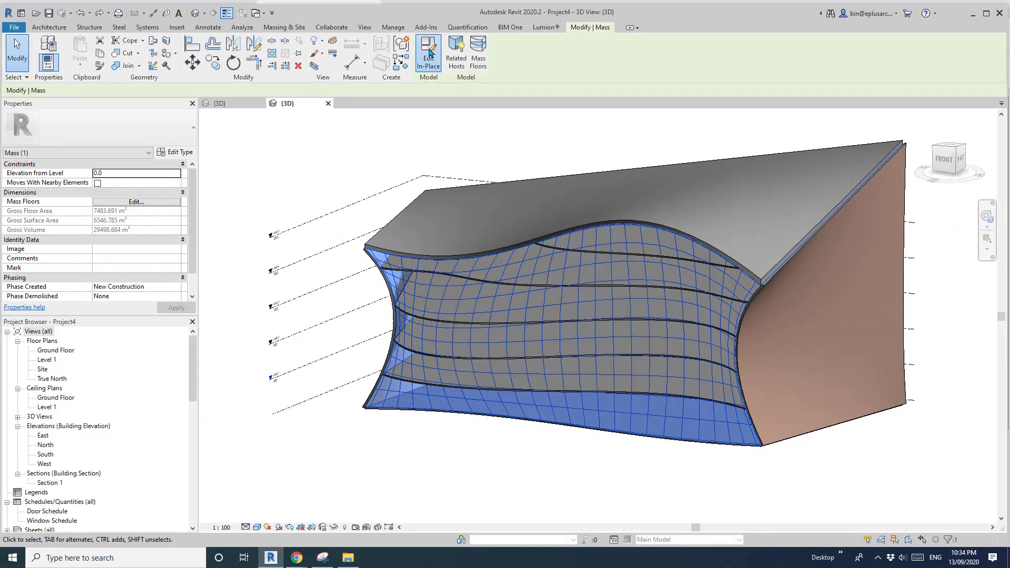
{"action": "double_click", "coordinate": [518, 263]}
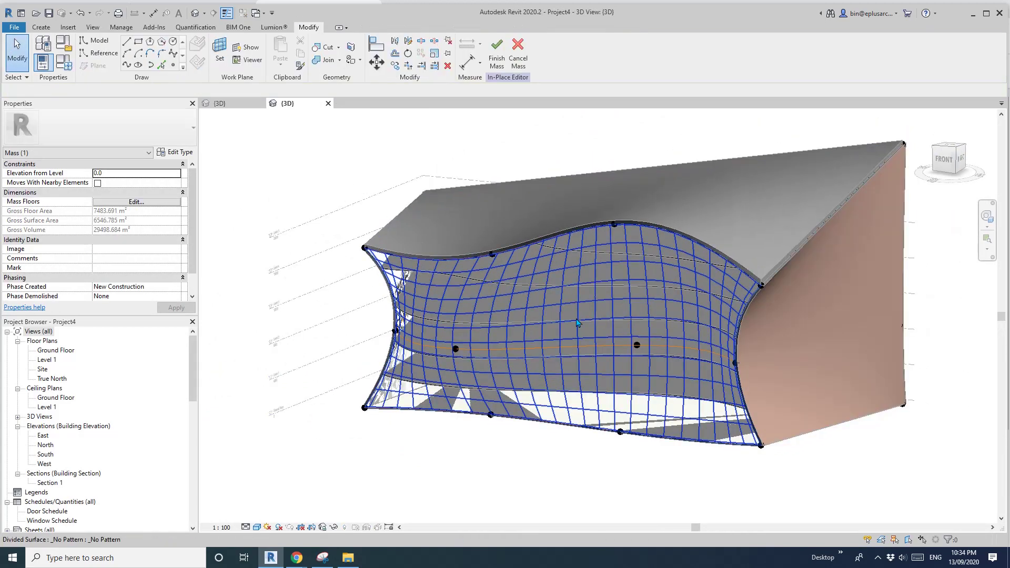
{"action": "left_click", "coordinate": [550, 310]}
{"action": "scroll", "coordinate": [557, 315], "scroll_direction": "up", "scroll_amount": 1}
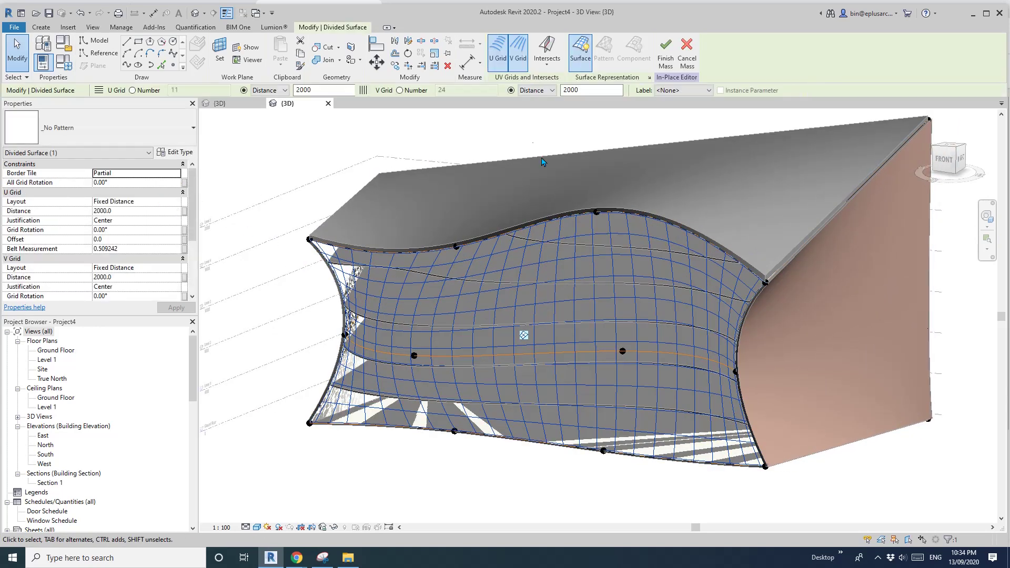
{"action": "left_click", "coordinate": [163, 131]}
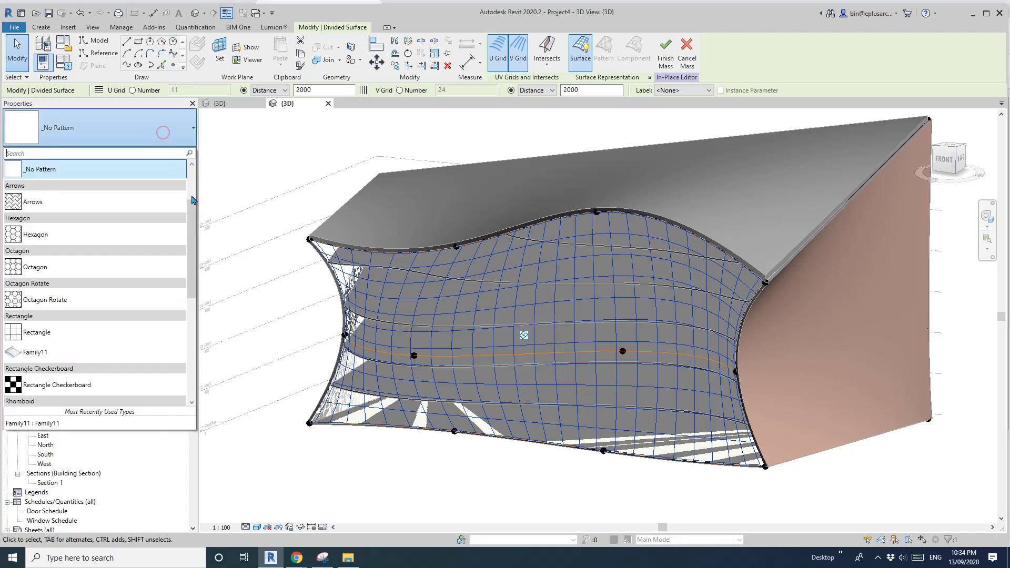
{"action": "scroll", "coordinate": [193, 231], "scroll_direction": "down", "scroll_amount": 1}
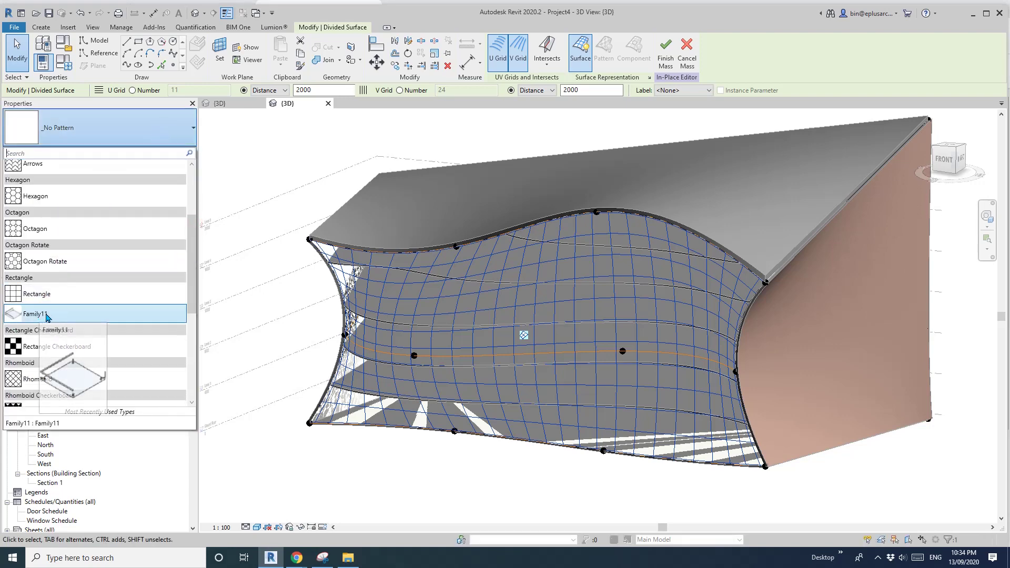
Set both the U grid and V grid layouts of the front's divided surface to Maximum Spacing.
{"action": "middle_click_drag", "start_coordinate": [495, 319], "coordinate": [589, 297]}
{"action": "scroll", "coordinate": [492, 322], "scroll_direction": "up", "scroll_amount": 1}
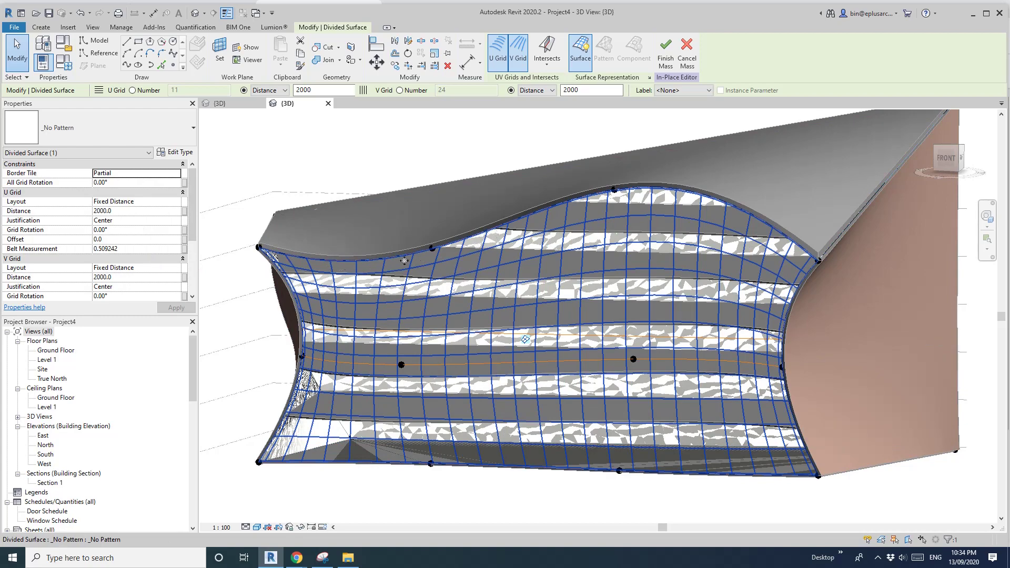
{"action": "scroll", "coordinate": [773, 229], "scroll_direction": "up", "scroll_amount": 5}
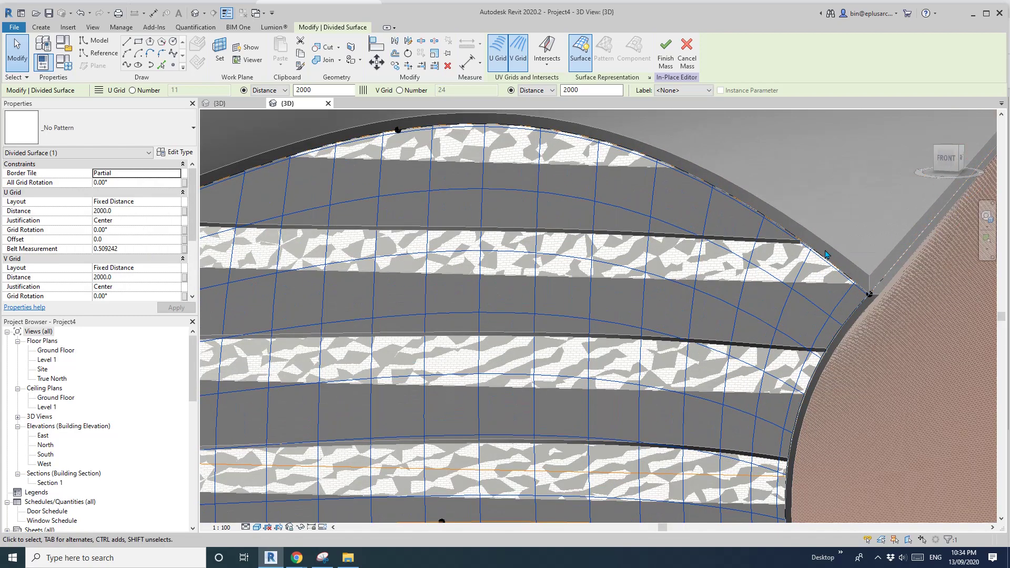
{"action": "middle_click_drag", "start_coordinate": [447, 266], "coordinate": [119, 173], "text": "shift"}
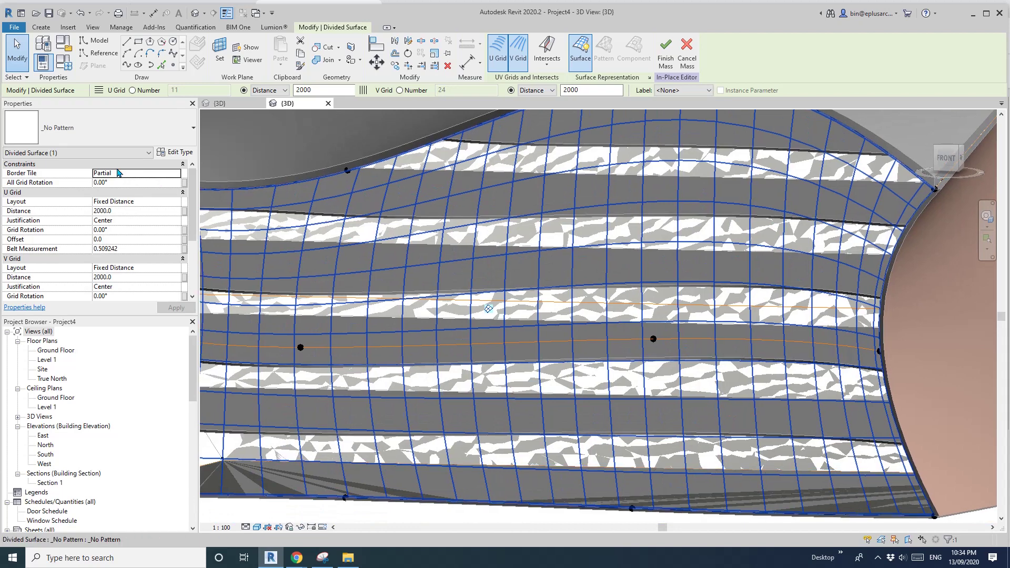
{"action": "left_click", "coordinate": [168, 202]}
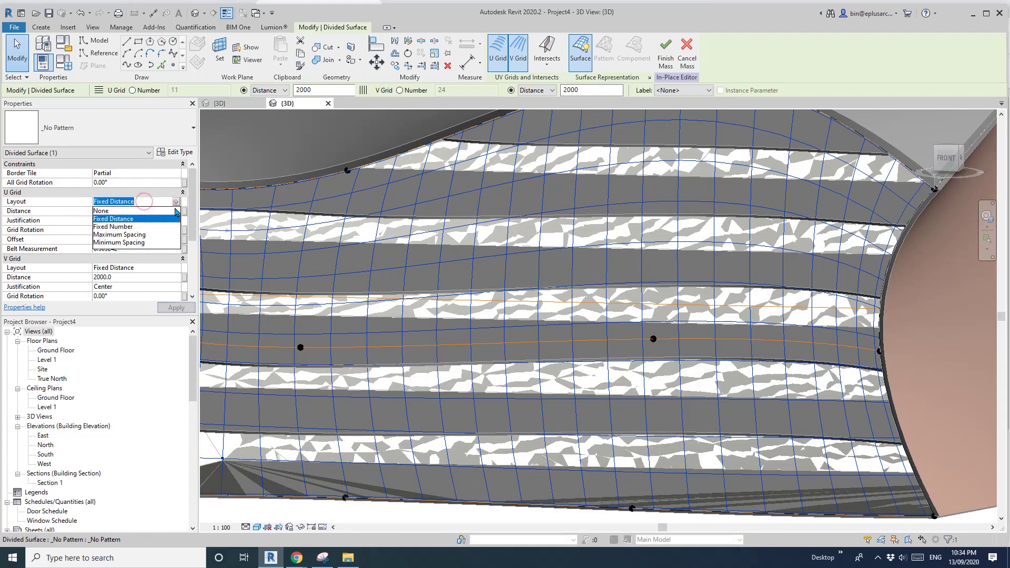
{"action": "left_click", "coordinate": [141, 235]}
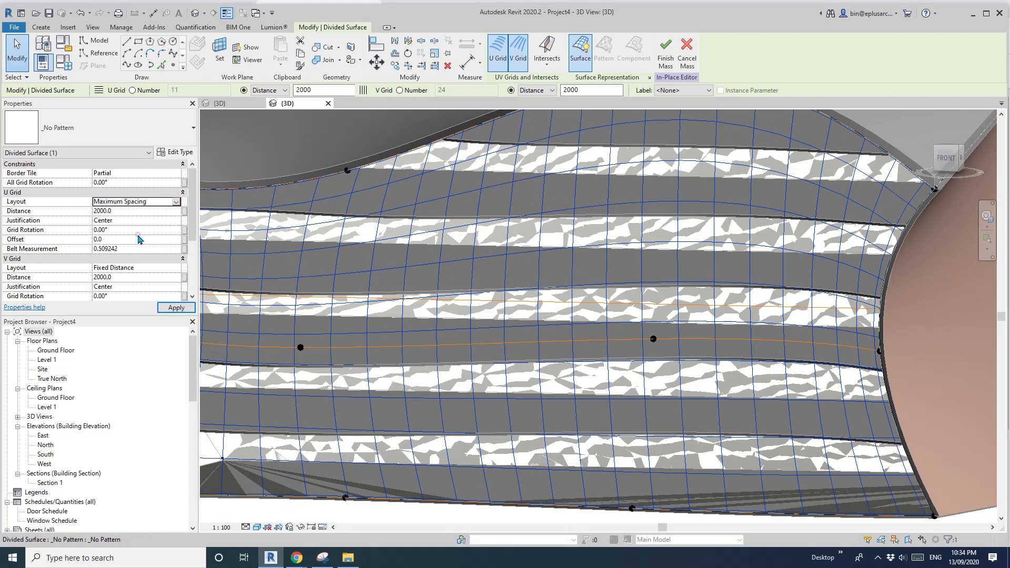
{"action": "left_click", "coordinate": [179, 270]}
{"action": "left_click", "coordinate": [176, 268]}
{"action": "left_click", "coordinate": [131, 301]}
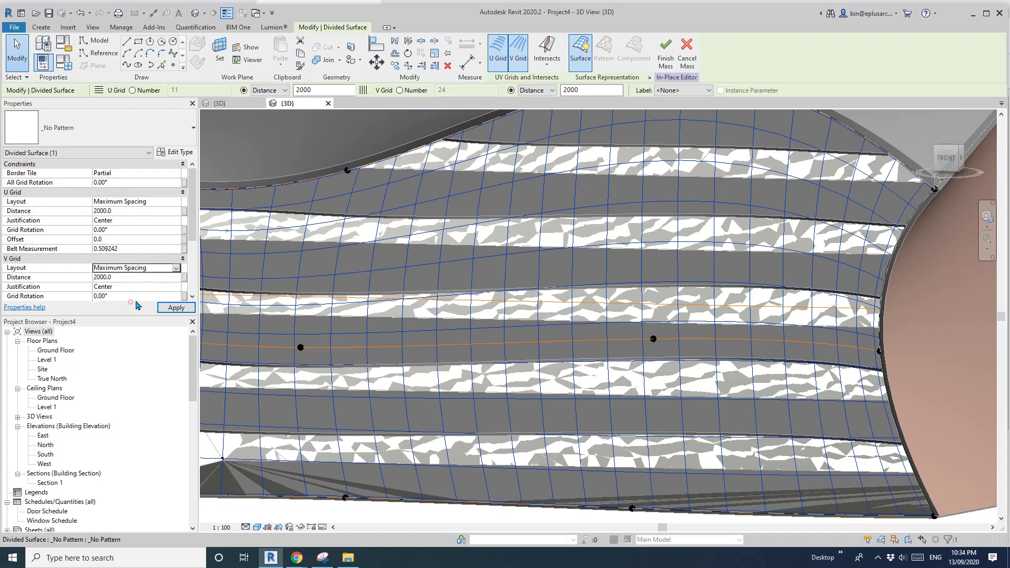
{"action": "scroll", "coordinate": [875, 176], "scroll_direction": "down", "scroll_amount": 2}
{"action": "middle_click_drag", "start_coordinate": [876, 176], "coordinate": [818, 212]}
{"action": "scroll", "coordinate": [818, 213], "scroll_direction": "up", "scroll_amount": 3}
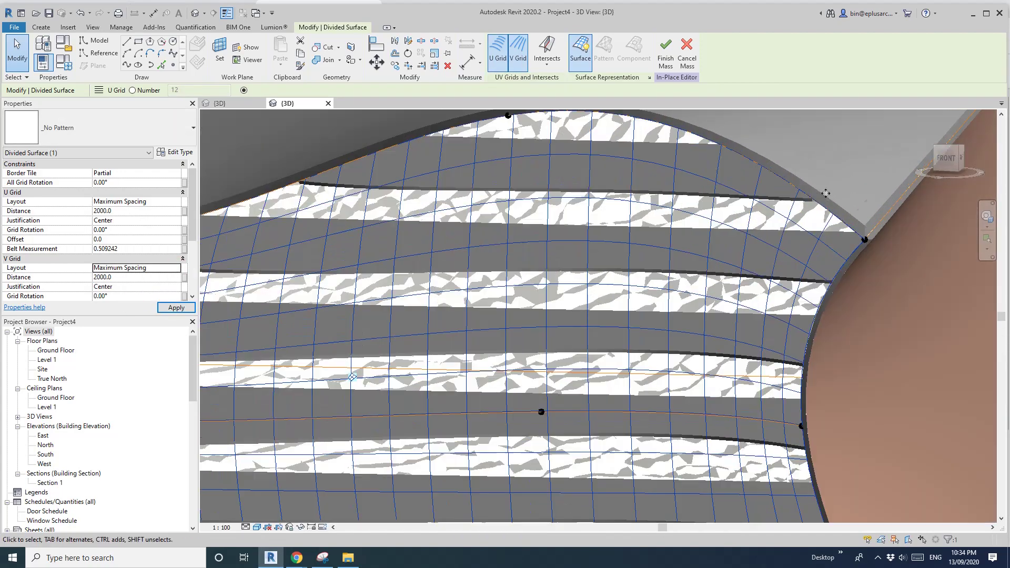
{"action": "scroll", "coordinate": [641, 243], "scroll_direction": "down", "scroll_amount": 3}
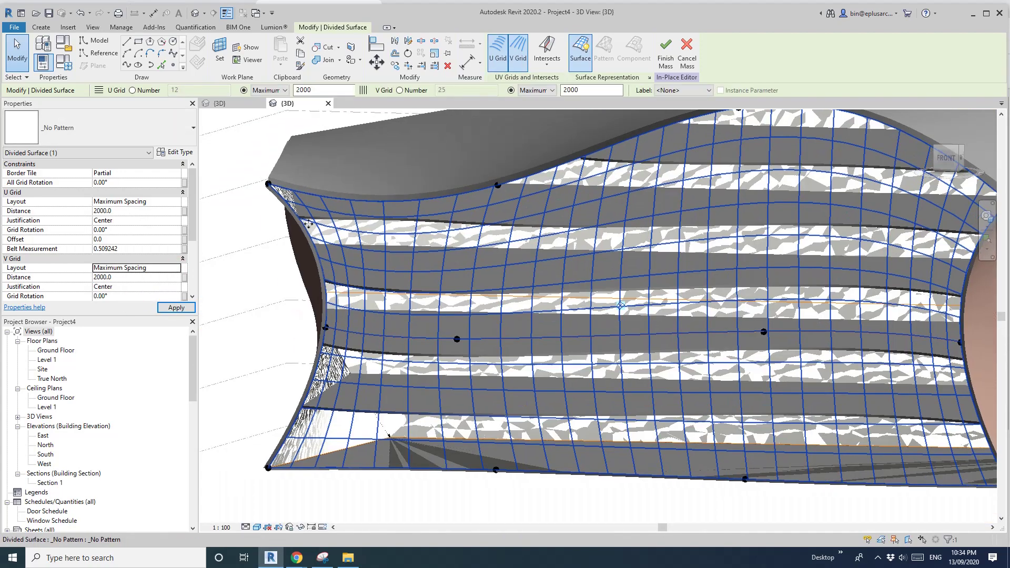
Set the maximum spacing distance of both the U grid and V grid on the front's divided surface to 1500.
{"action": "scroll", "coordinate": [303, 210], "scroll_direction": "up", "scroll_amount": 2}
{"action": "scroll", "coordinate": [481, 320], "scroll_direction": "down", "scroll_amount": 3}
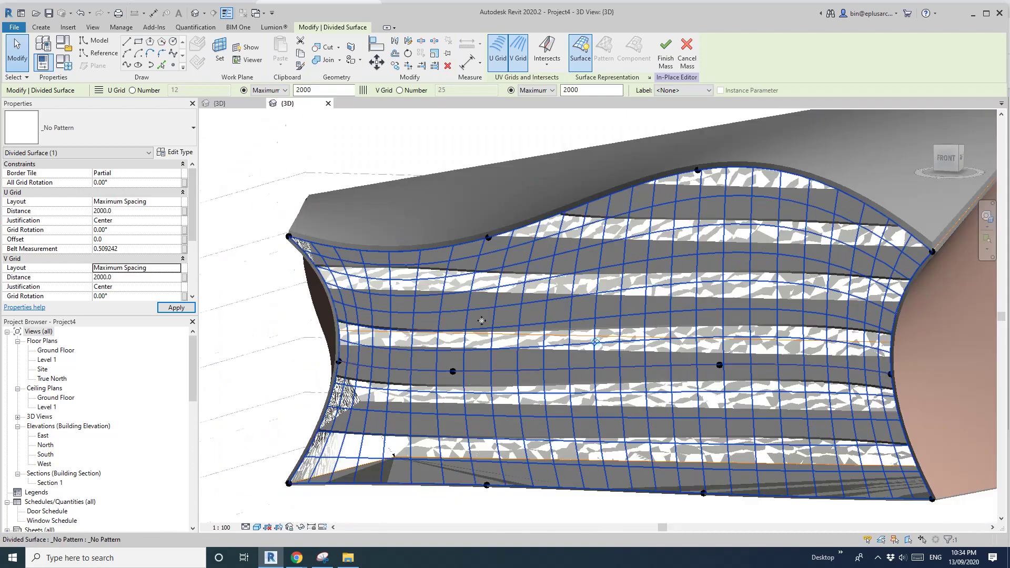
{"action": "middle_click_drag", "start_coordinate": [481, 320], "coordinate": [318, 290]}
{"action": "scroll", "coordinate": [706, 337], "scroll_direction": "up", "scroll_amount": 1}
{"action": "scroll", "coordinate": [725, 303], "scroll_direction": "down", "scroll_amount": 1}
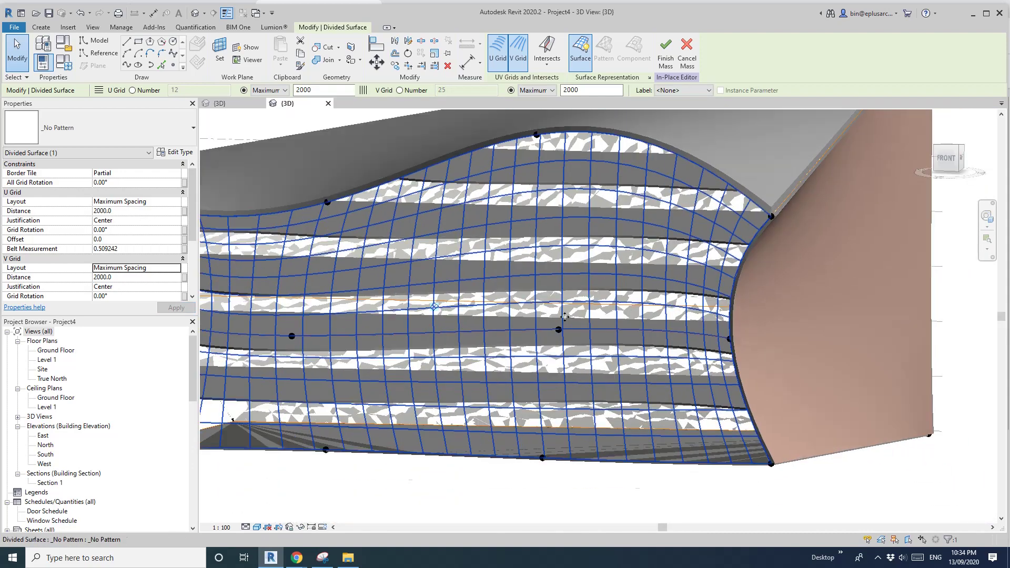
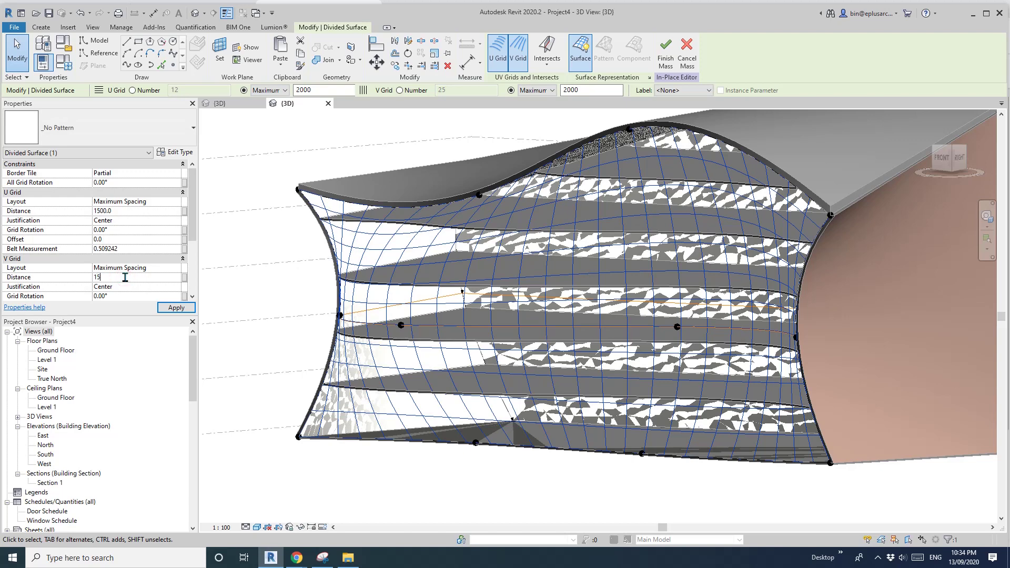
{"action": "scroll", "coordinate": [264, 254], "scroll_direction": "down", "scroll_amount": 1}
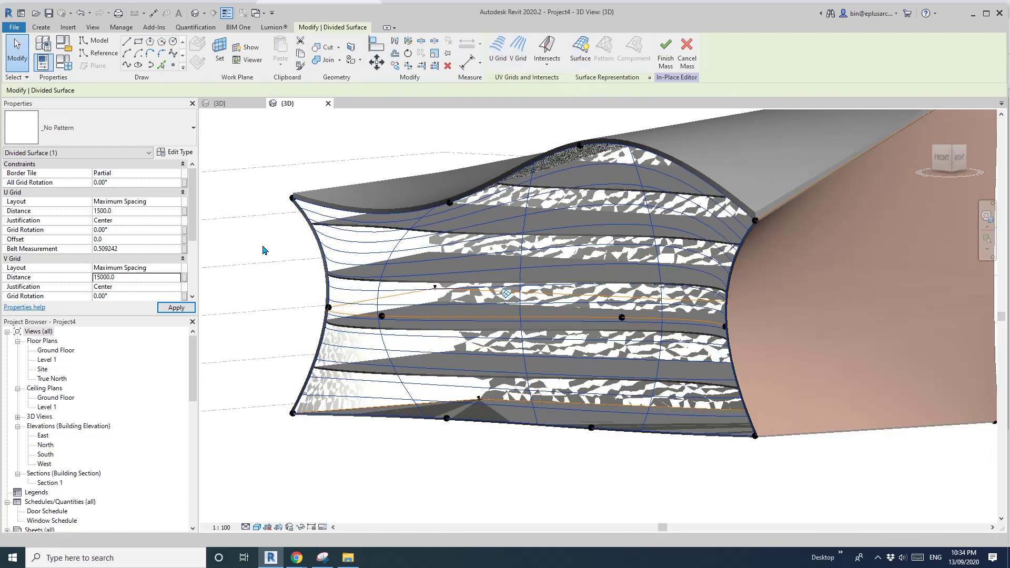
{"action": "left_click", "coordinate": [125, 278]}
{"action": "type", "text": "1500"}
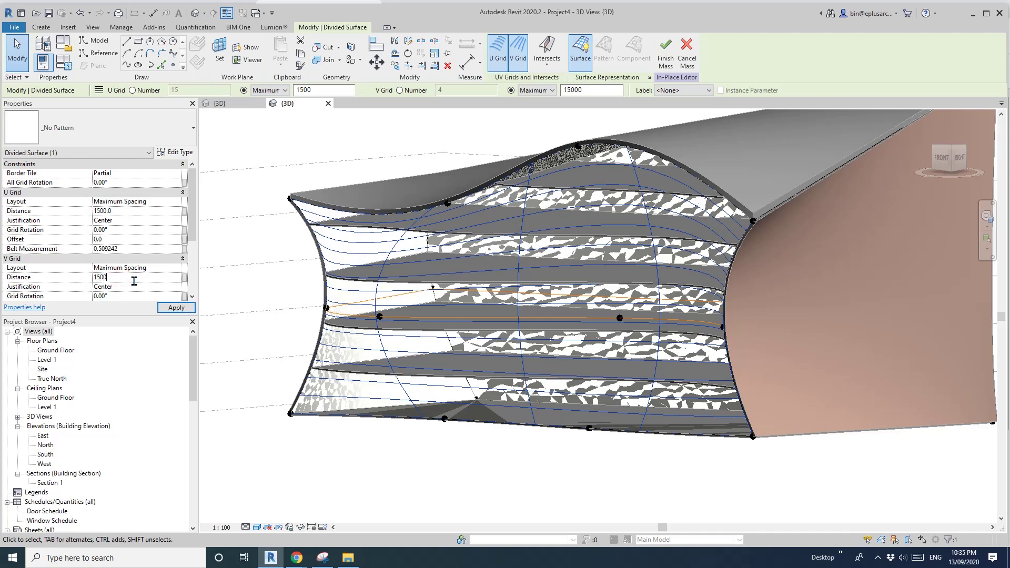
{"action": "key", "text": "Return"}
Apply the Family11 rectangle panel to the front's divided surface in place of the empty pattern.
{"action": "middle_click_drag", "start_coordinate": [522, 252], "coordinate": [519, 300], "text": "shift"}
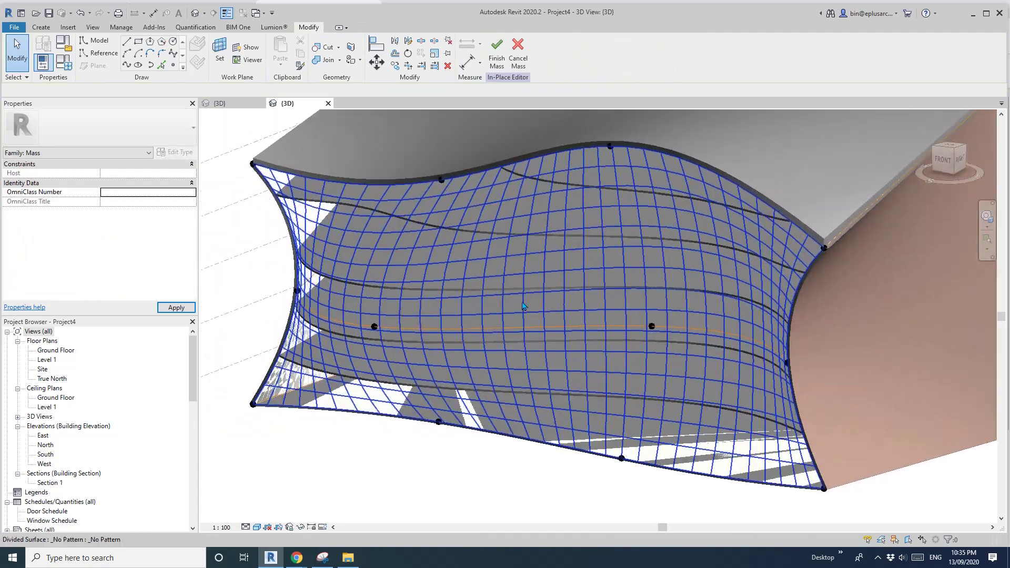
{"action": "left_click", "coordinate": [522, 305]}
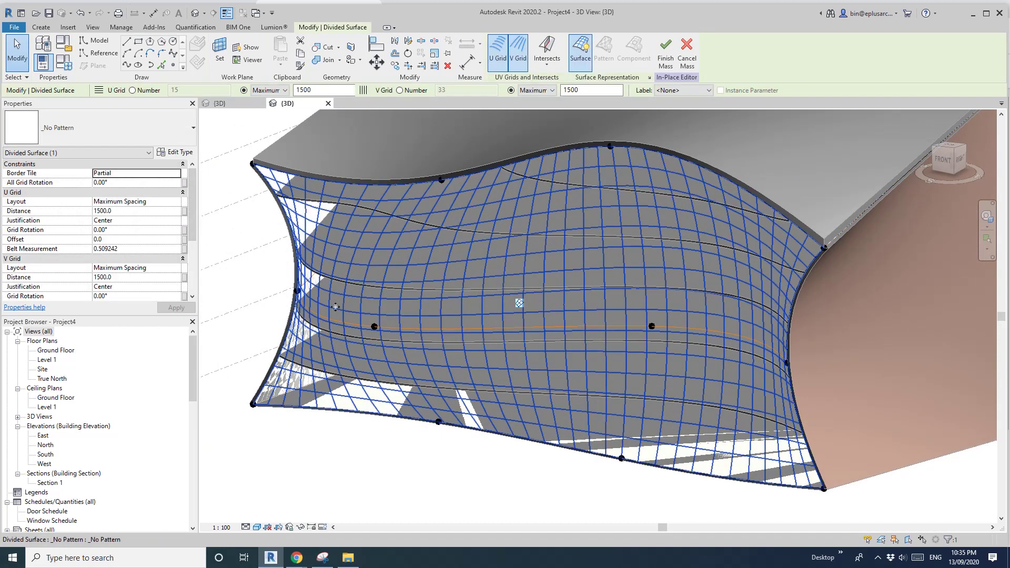
{"action": "left_click", "coordinate": [128, 129]}
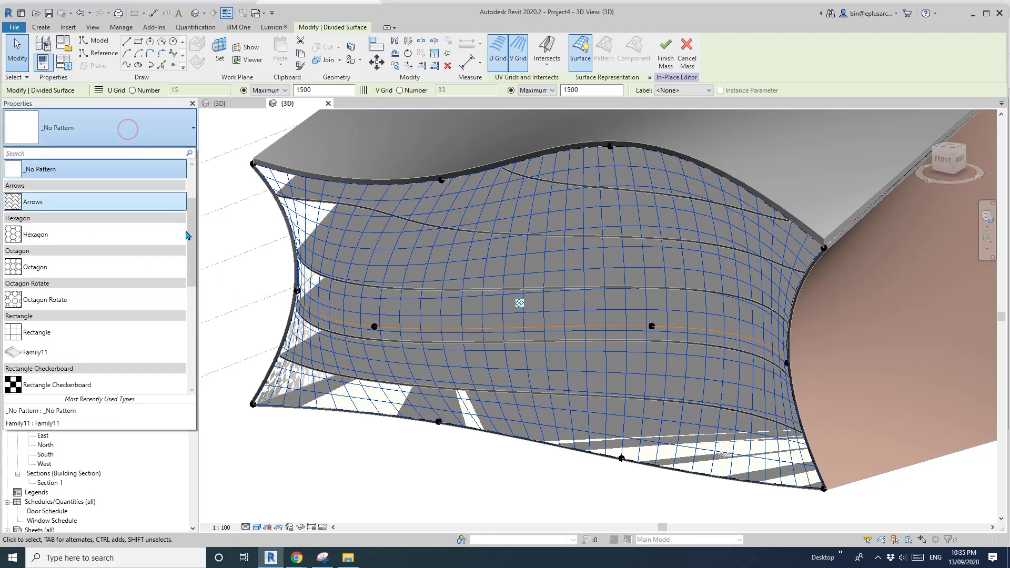
{"action": "scroll", "coordinate": [185, 235], "scroll_direction": "down", "scroll_amount": 5}
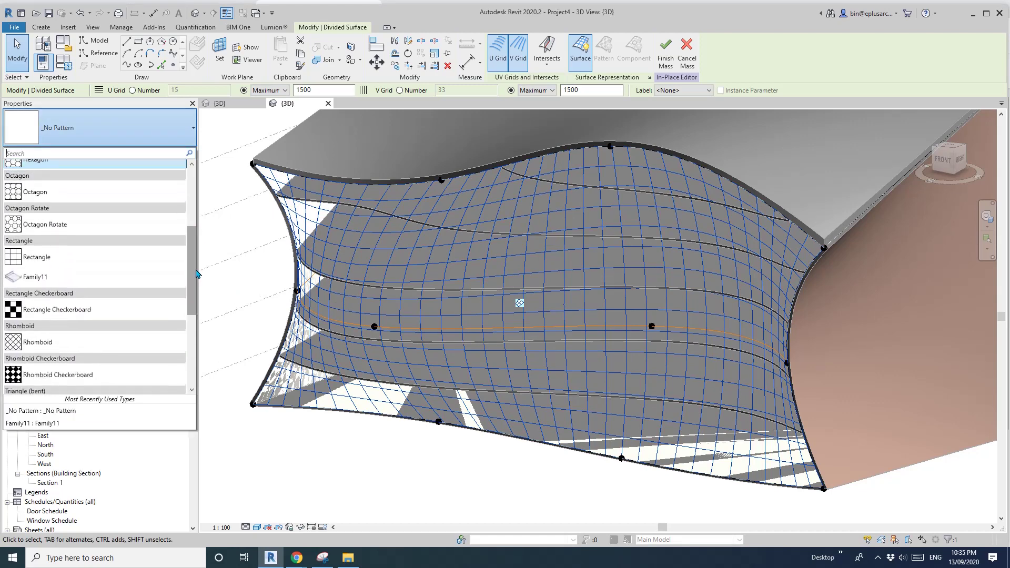
{"action": "left_click", "coordinate": [50, 277]}
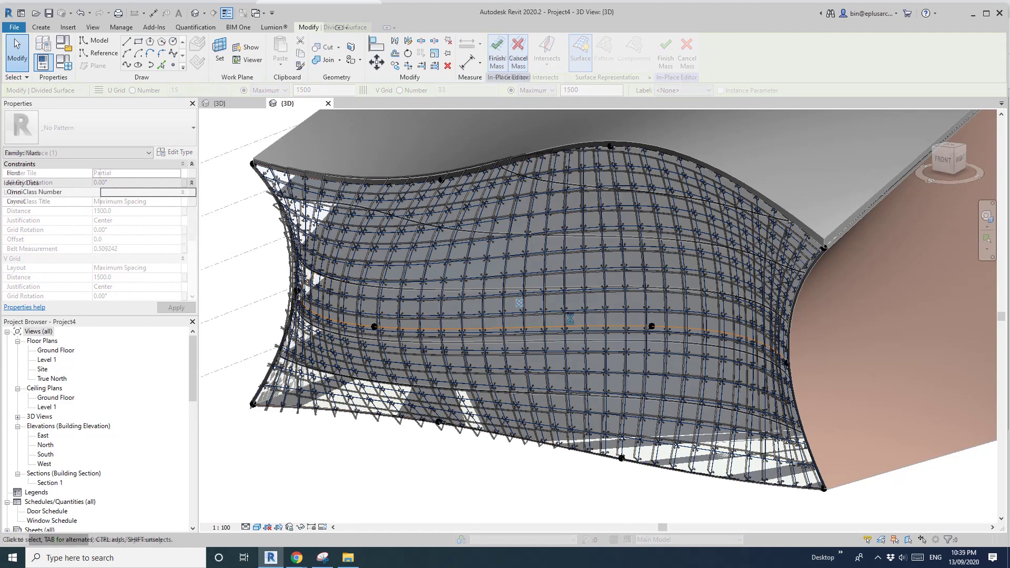
{"action": "key", "text": "Escape"}
Turn on Component Flip for the Family11 panels on the front's divided surface.
{"action": "middle_click_drag", "start_coordinate": [608, 374], "coordinate": [568, 378]}
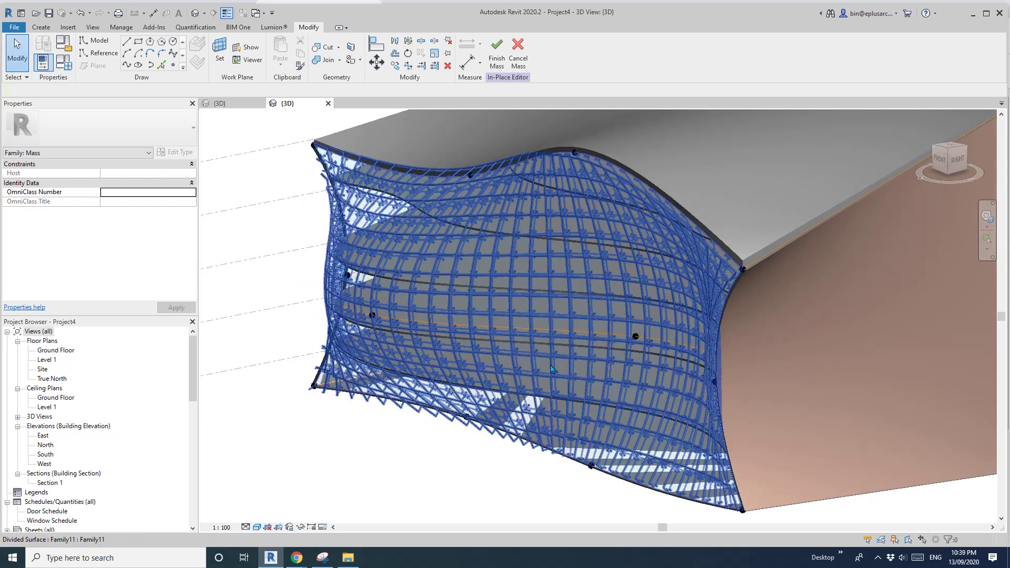
{"action": "scroll", "coordinate": [549, 368], "scroll_direction": "up", "scroll_amount": 2}
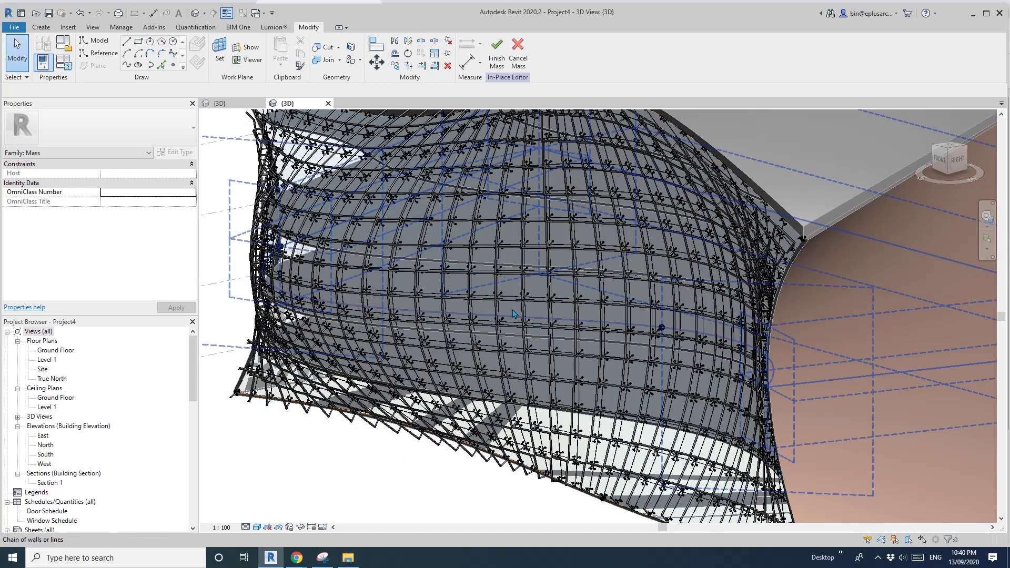
{"action": "key", "text": "Tab"}
{"action": "left_click", "coordinate": [499, 301]}
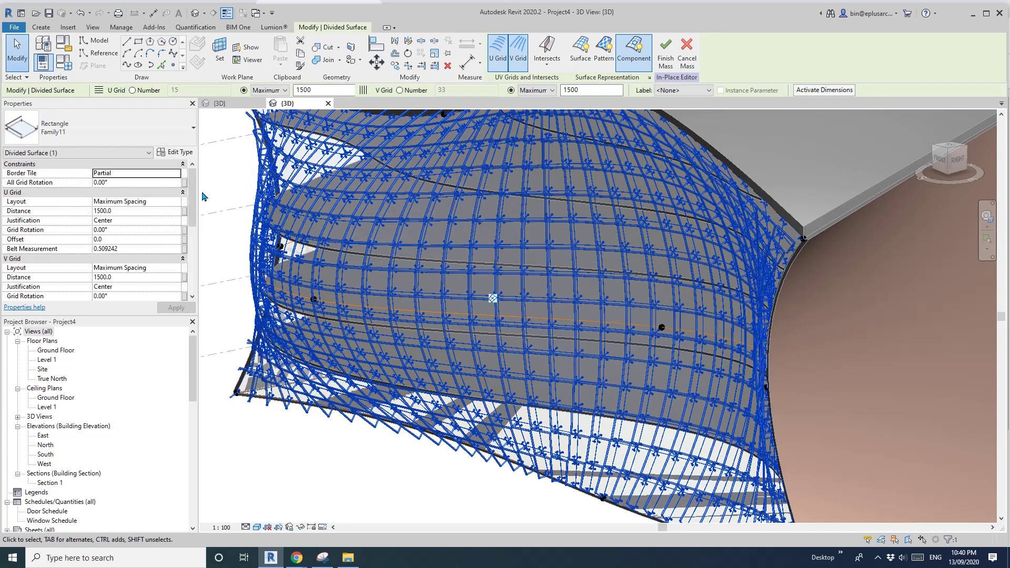
{"action": "left_click", "coordinate": [193, 242]}
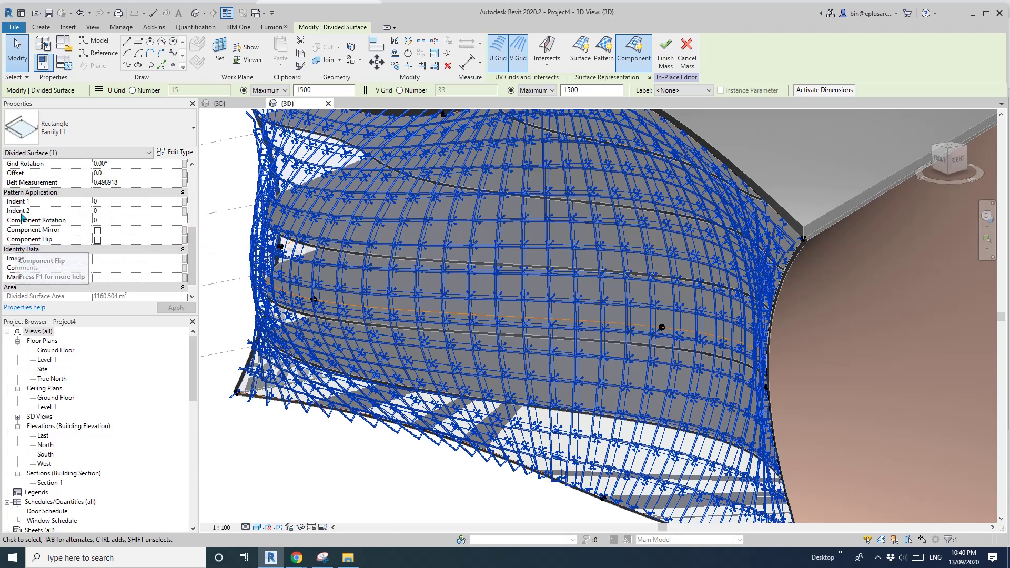
{"action": "left_click", "coordinate": [97, 240]}
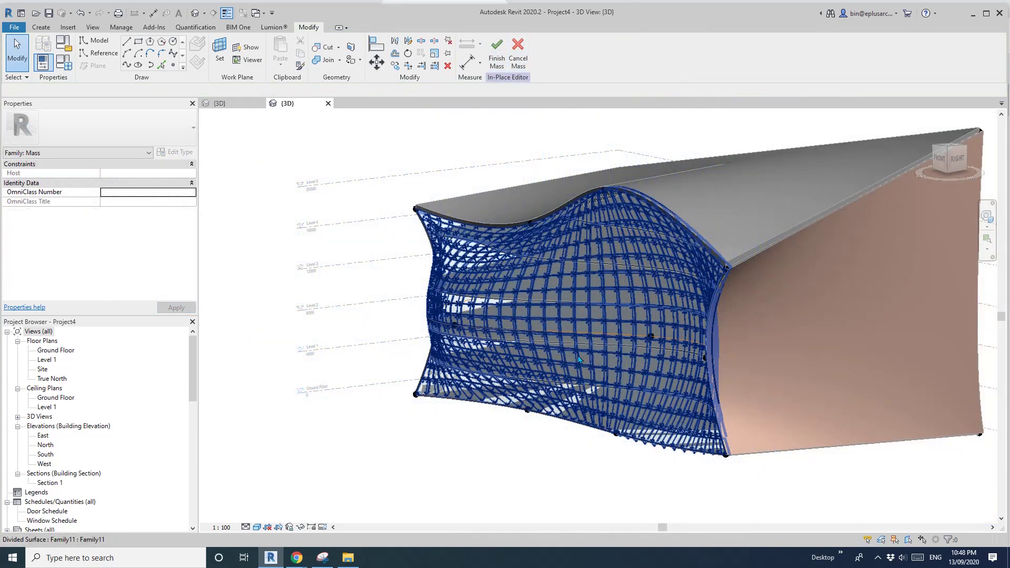
Examine the Family11 panels across the curved front up close and from several angles.
{"action": "scroll", "coordinate": [575, 361], "scroll_direction": "up", "scroll_amount": 5}
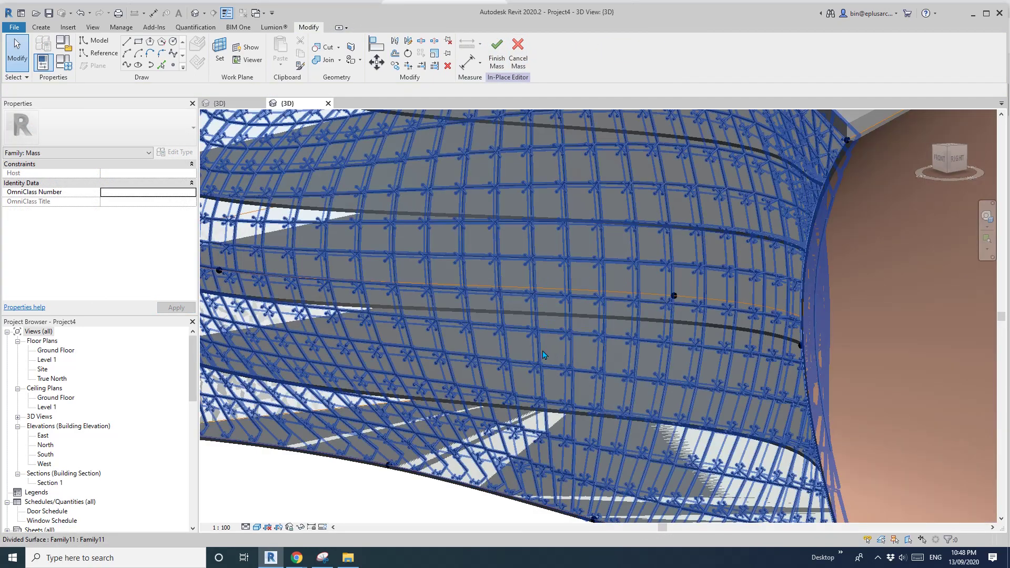
{"action": "middle_click_drag", "start_coordinate": [595, 358], "coordinate": [818, 391], "text": "shift"}
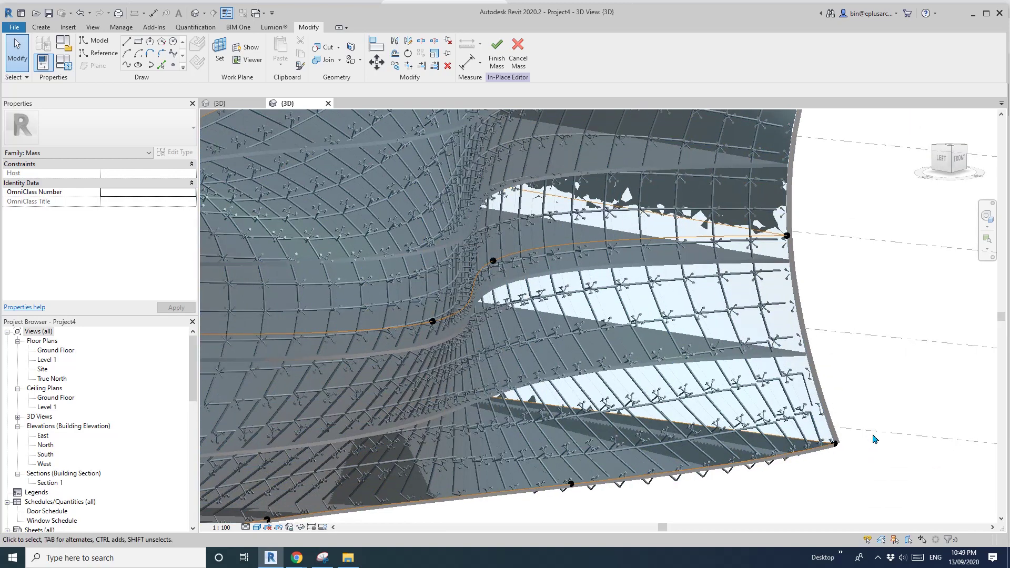
{"action": "scroll", "coordinate": [894, 455], "scroll_direction": "down", "scroll_amount": 4}
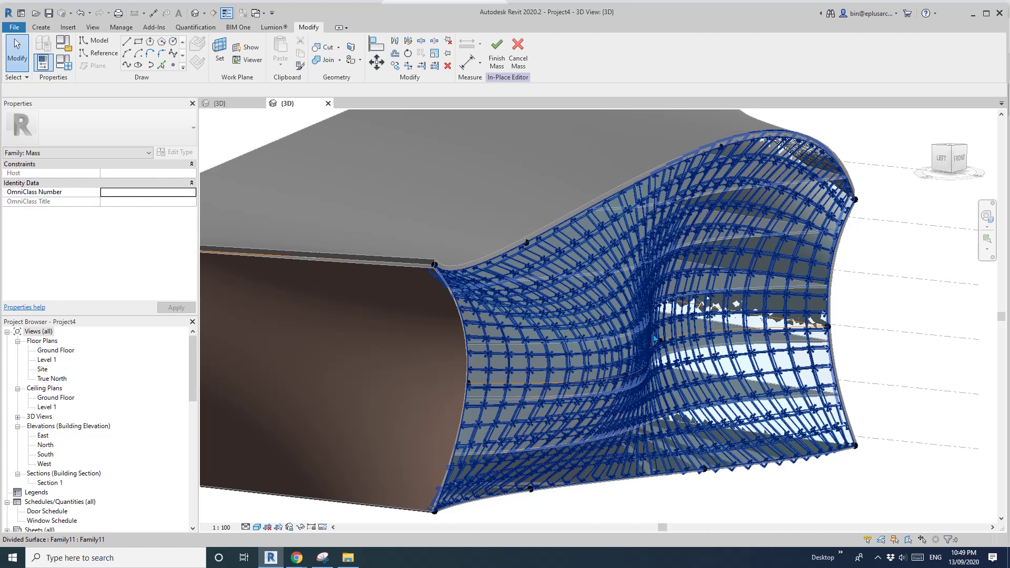
{"action": "scroll", "coordinate": [658, 340], "scroll_direction": "up", "scroll_amount": 1}
{"action": "scroll", "coordinate": [656, 336], "scroll_direction": "down", "scroll_amount": 2}
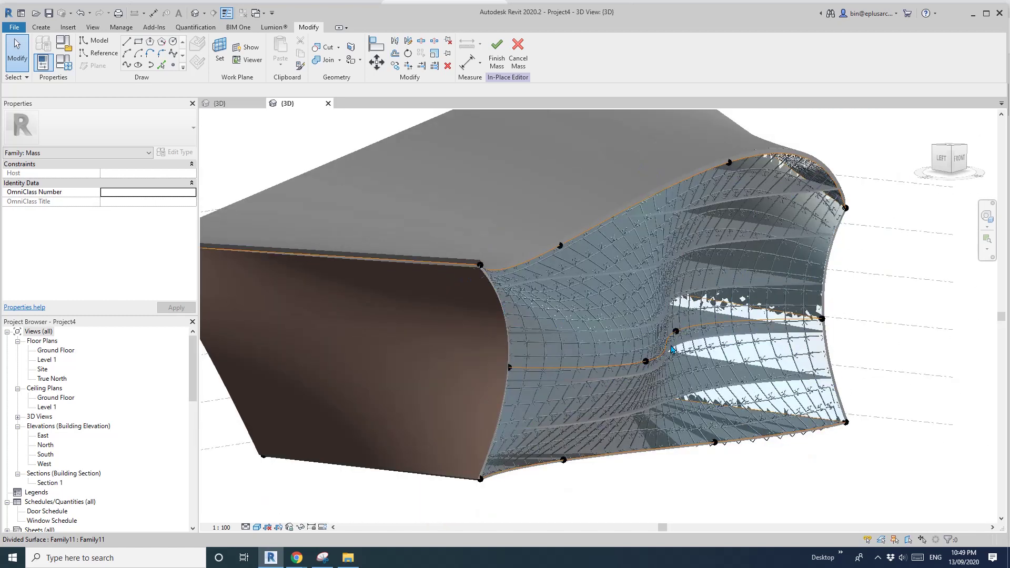
{"action": "middle_click_drag", "start_coordinate": [657, 339], "coordinate": [657, 379], "text": "shift"}
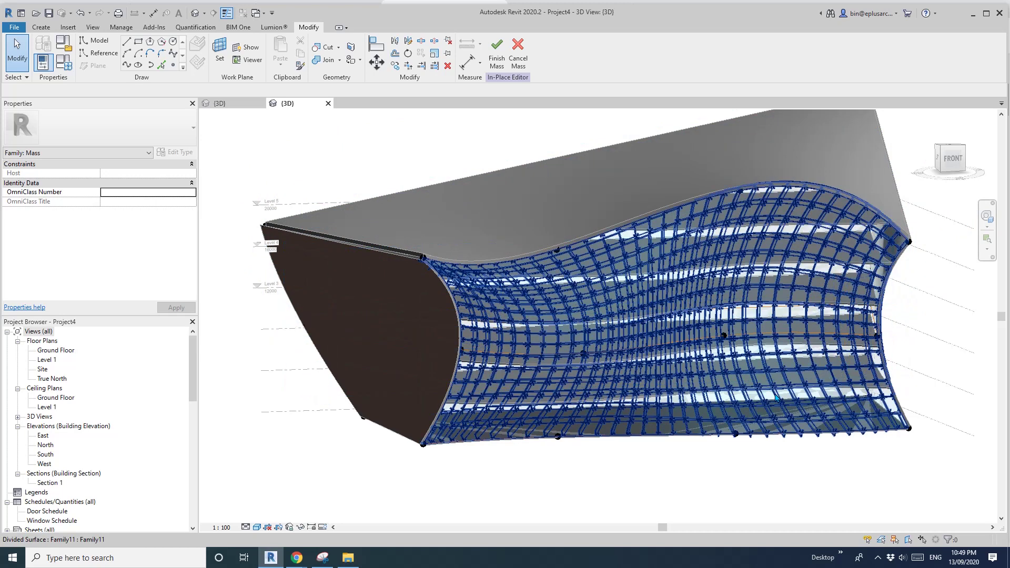
{"action": "middle_click_drag", "start_coordinate": [722, 409], "coordinate": [660, 404]}
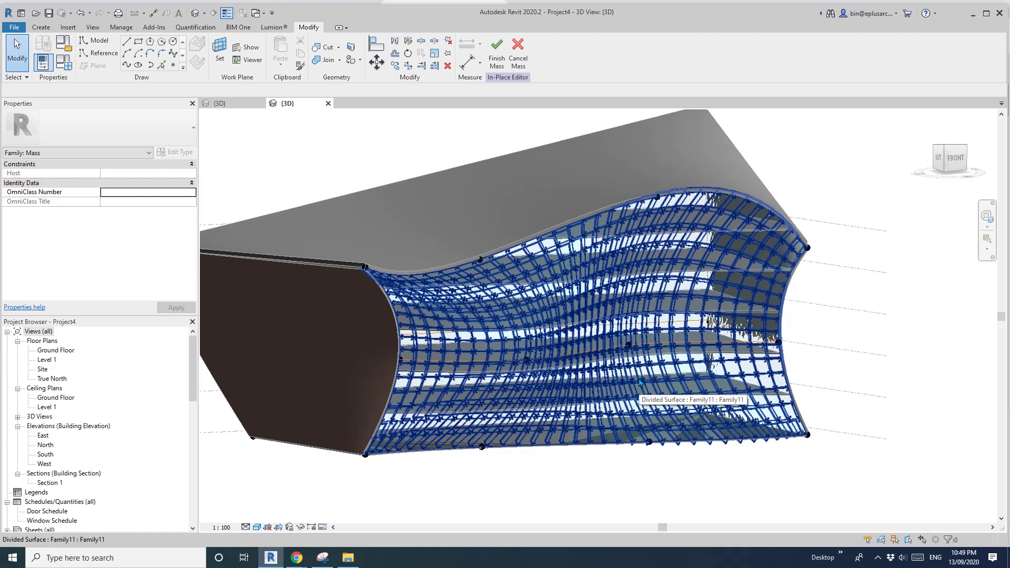